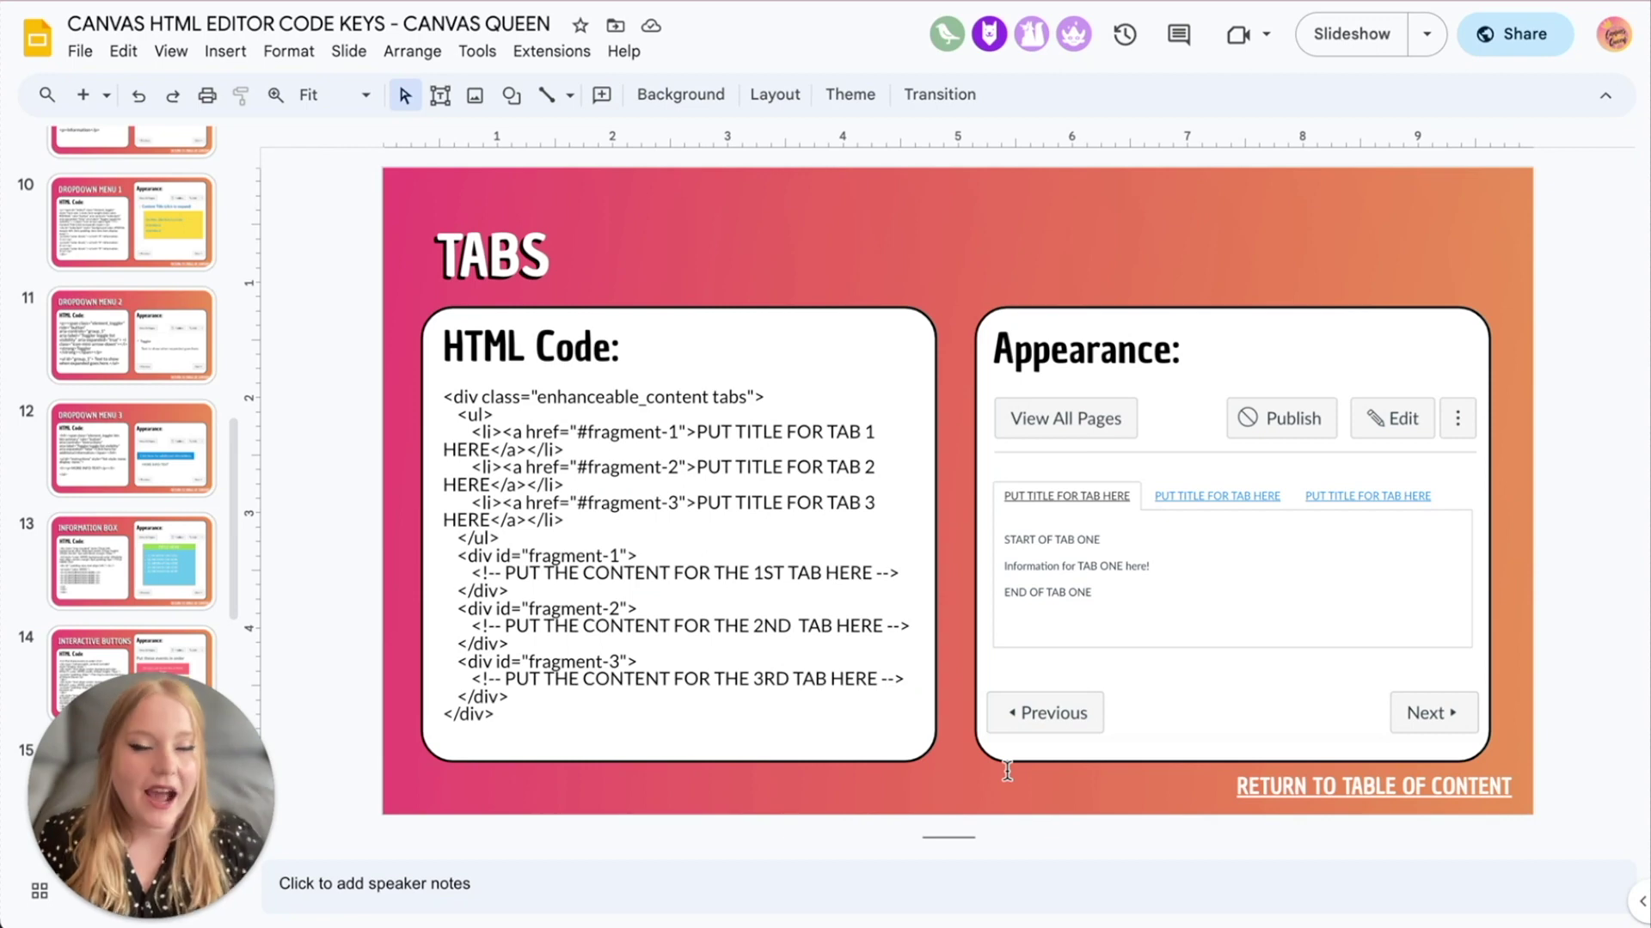
Step: Copy the entire HTML code block from the TABS slide
click(445, 396)
key(ctrl+a)
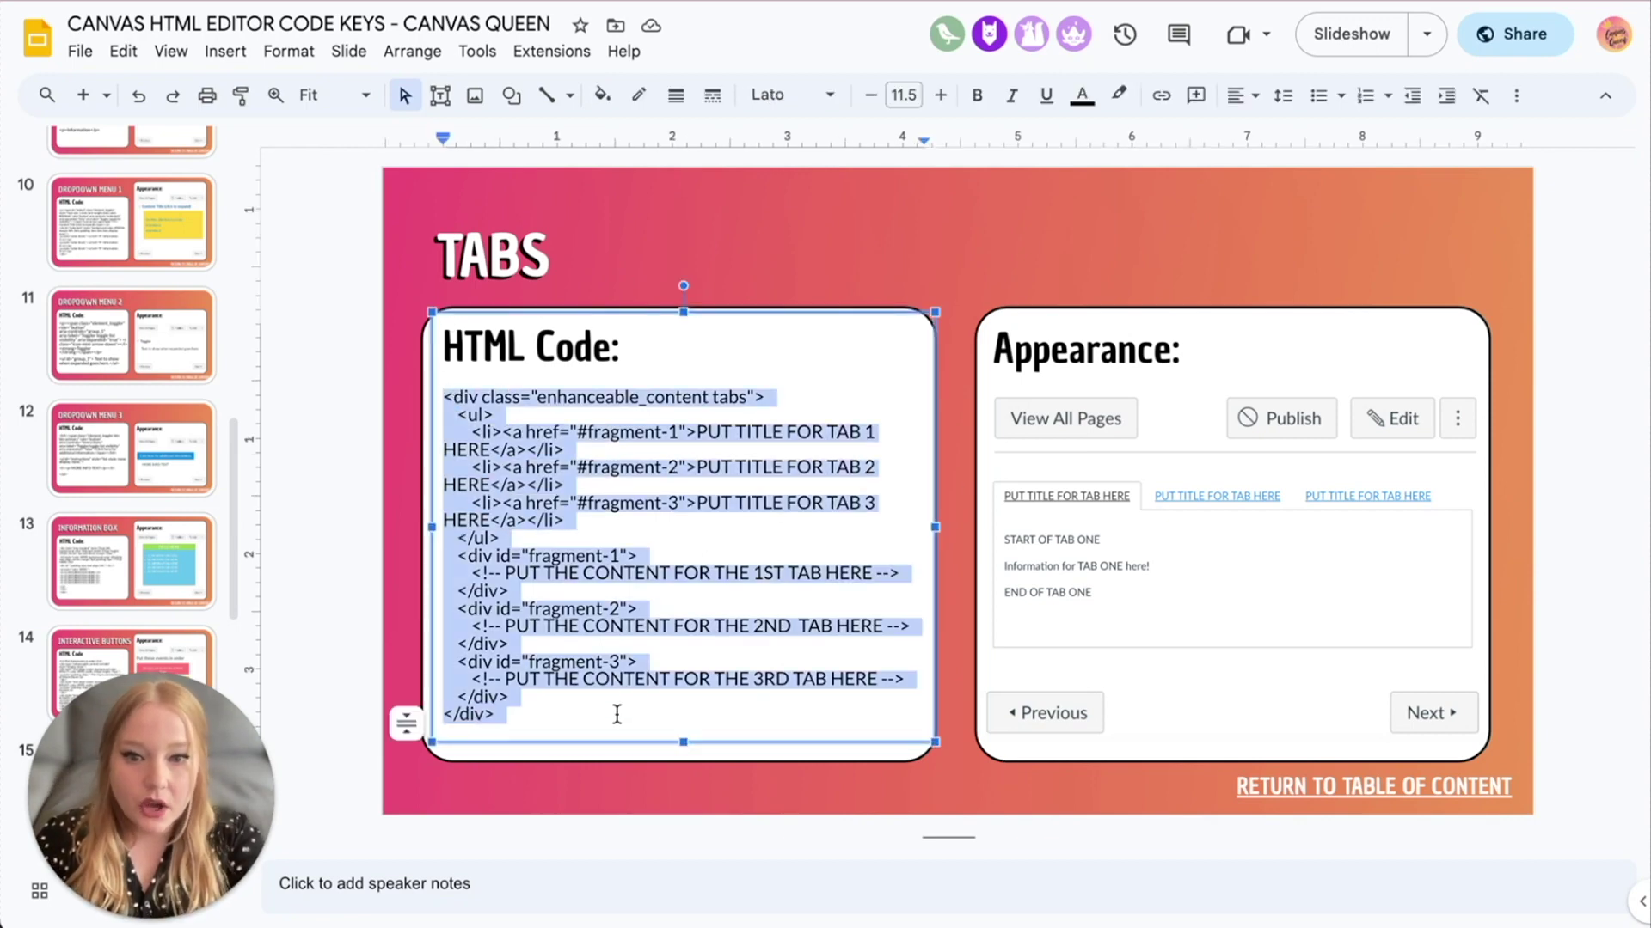
right_click(513, 485)
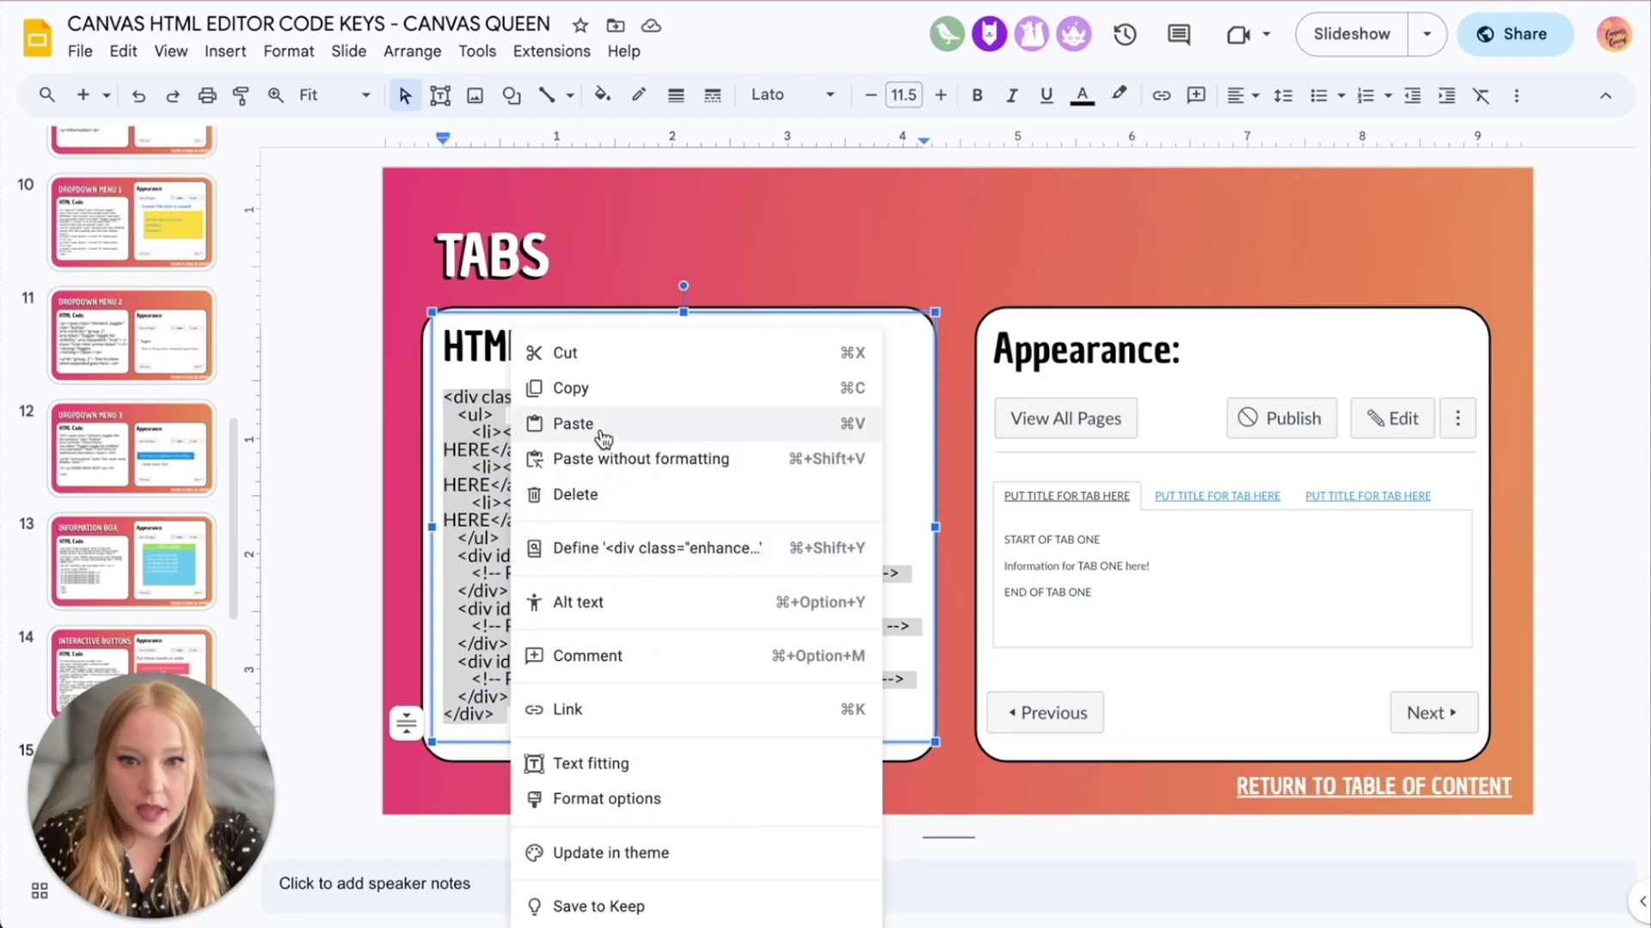
click(584, 392)
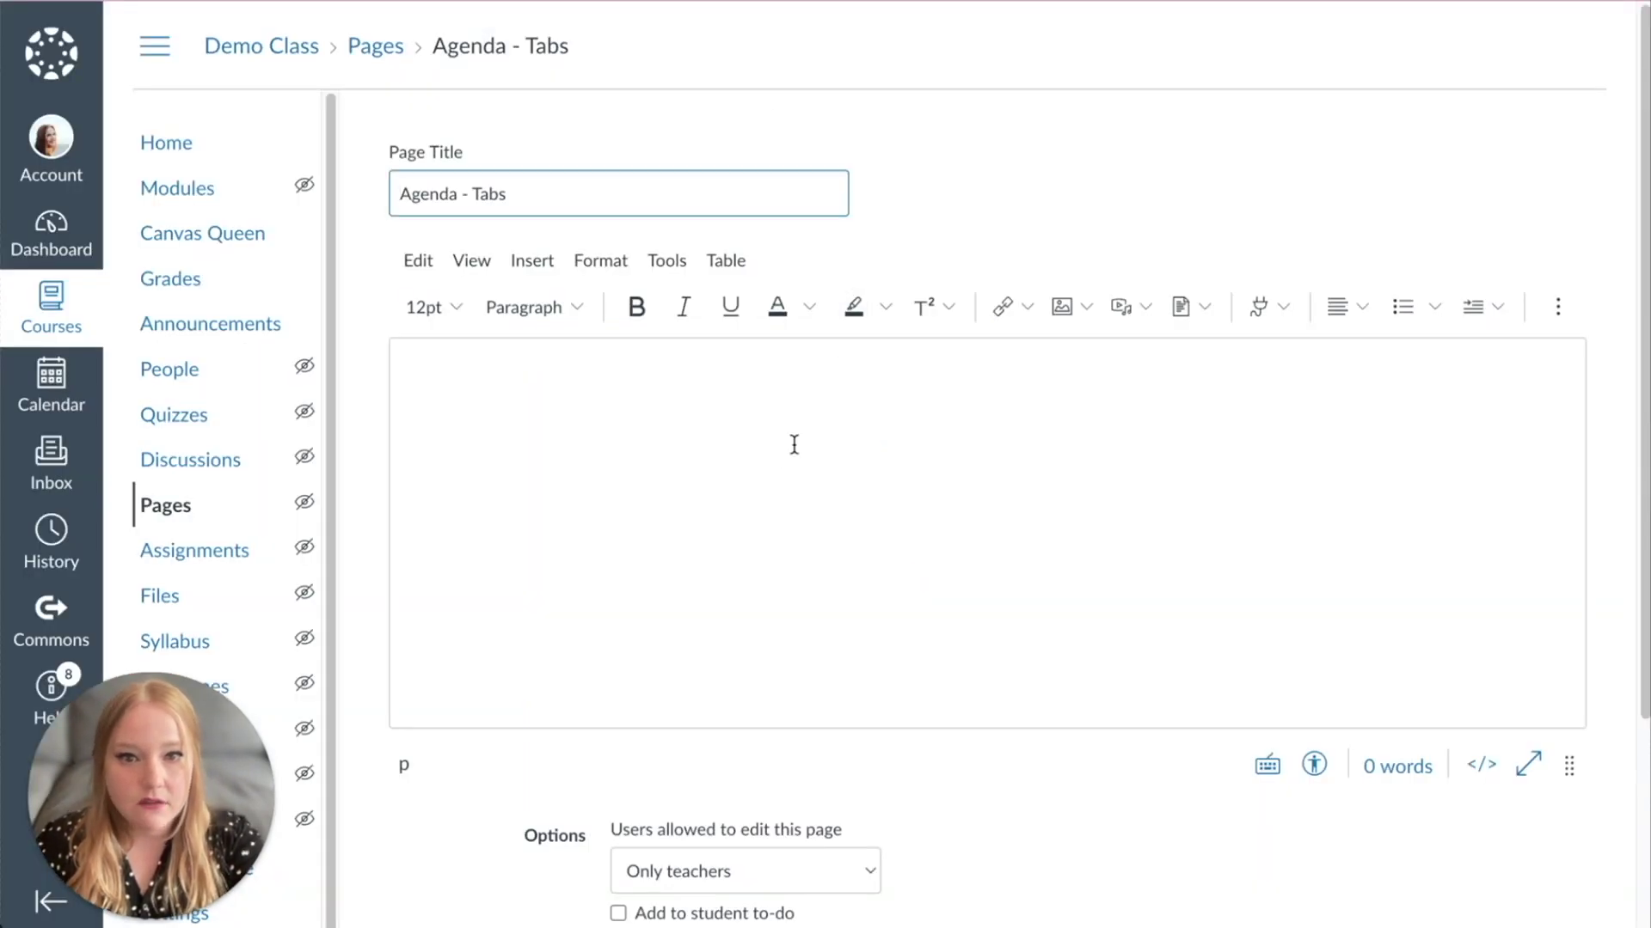
Step: Try pasting the copied code into the rich text body of the Agenda - Tabs page in Canvas, and undo the paste
click(1076, 471)
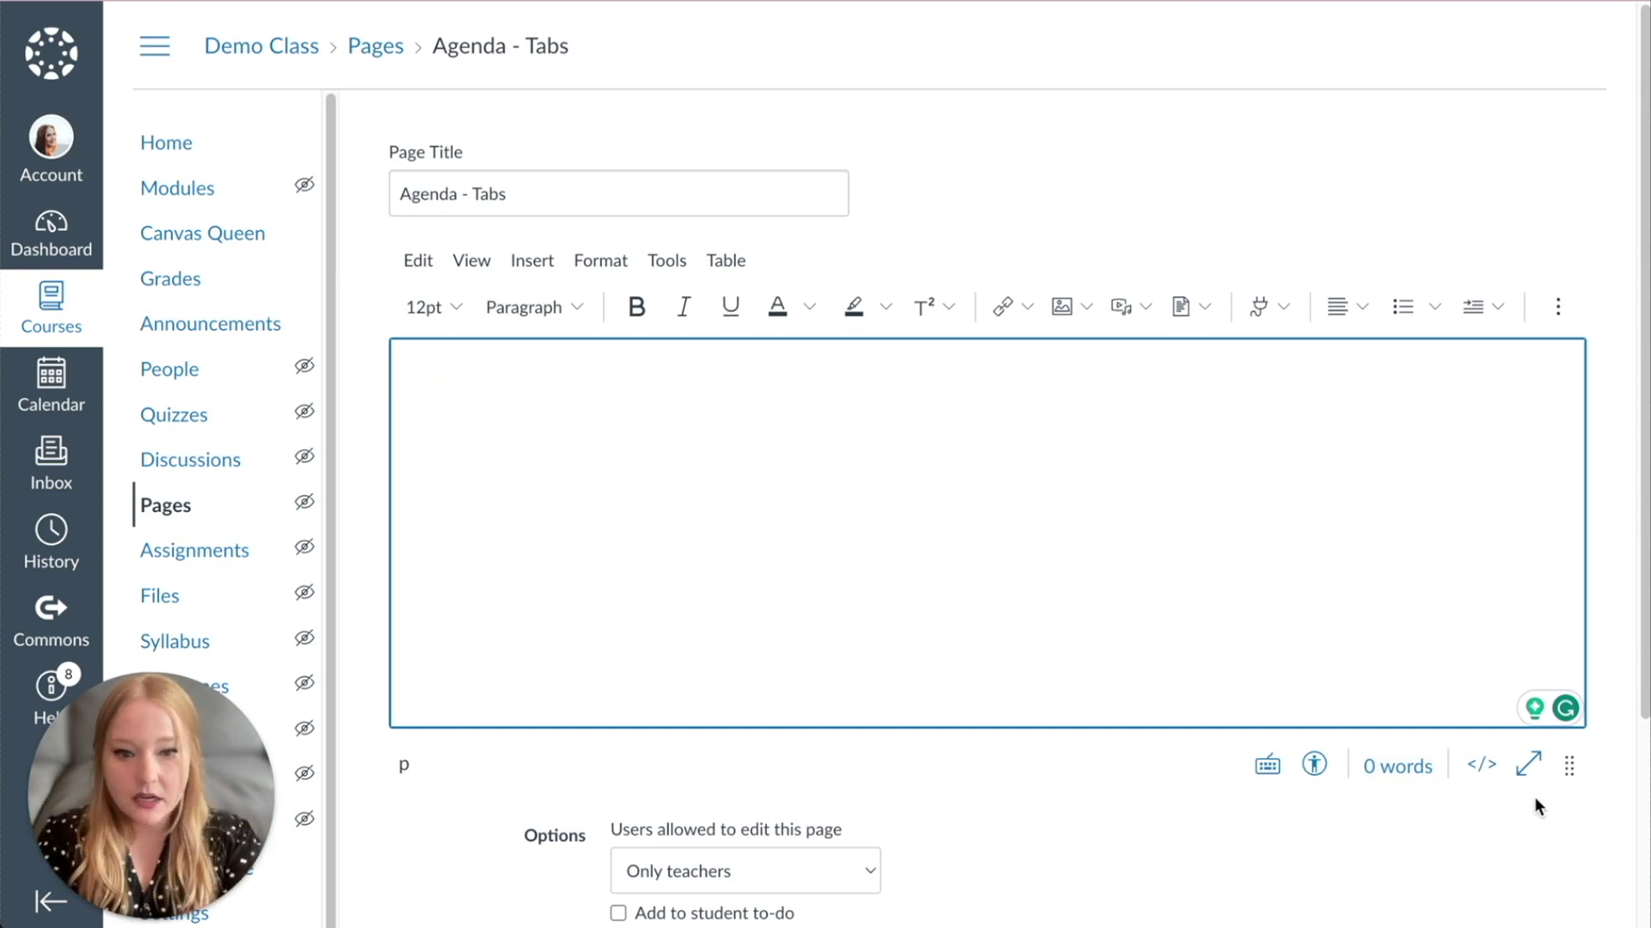
key(ctrl+v)
scroll(1163, 464, up, 5)
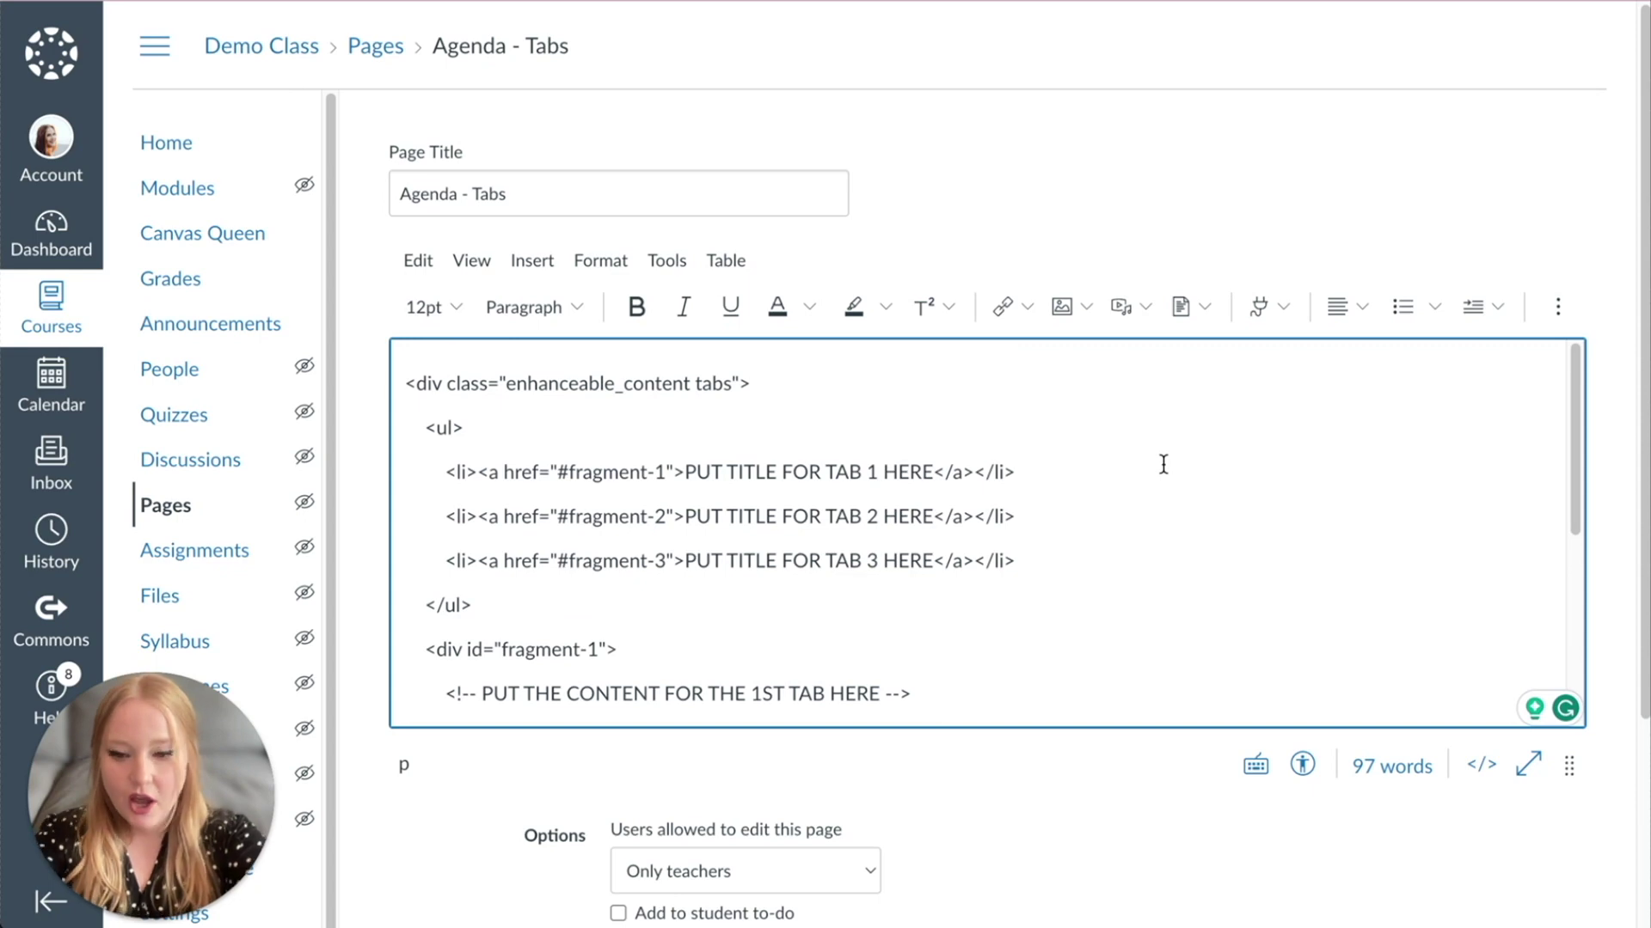
key(ctrl+z)
Step: Switch the page body to the HTML editor and paste the copied tabs code there
scroll(1084, 538, down, 1)
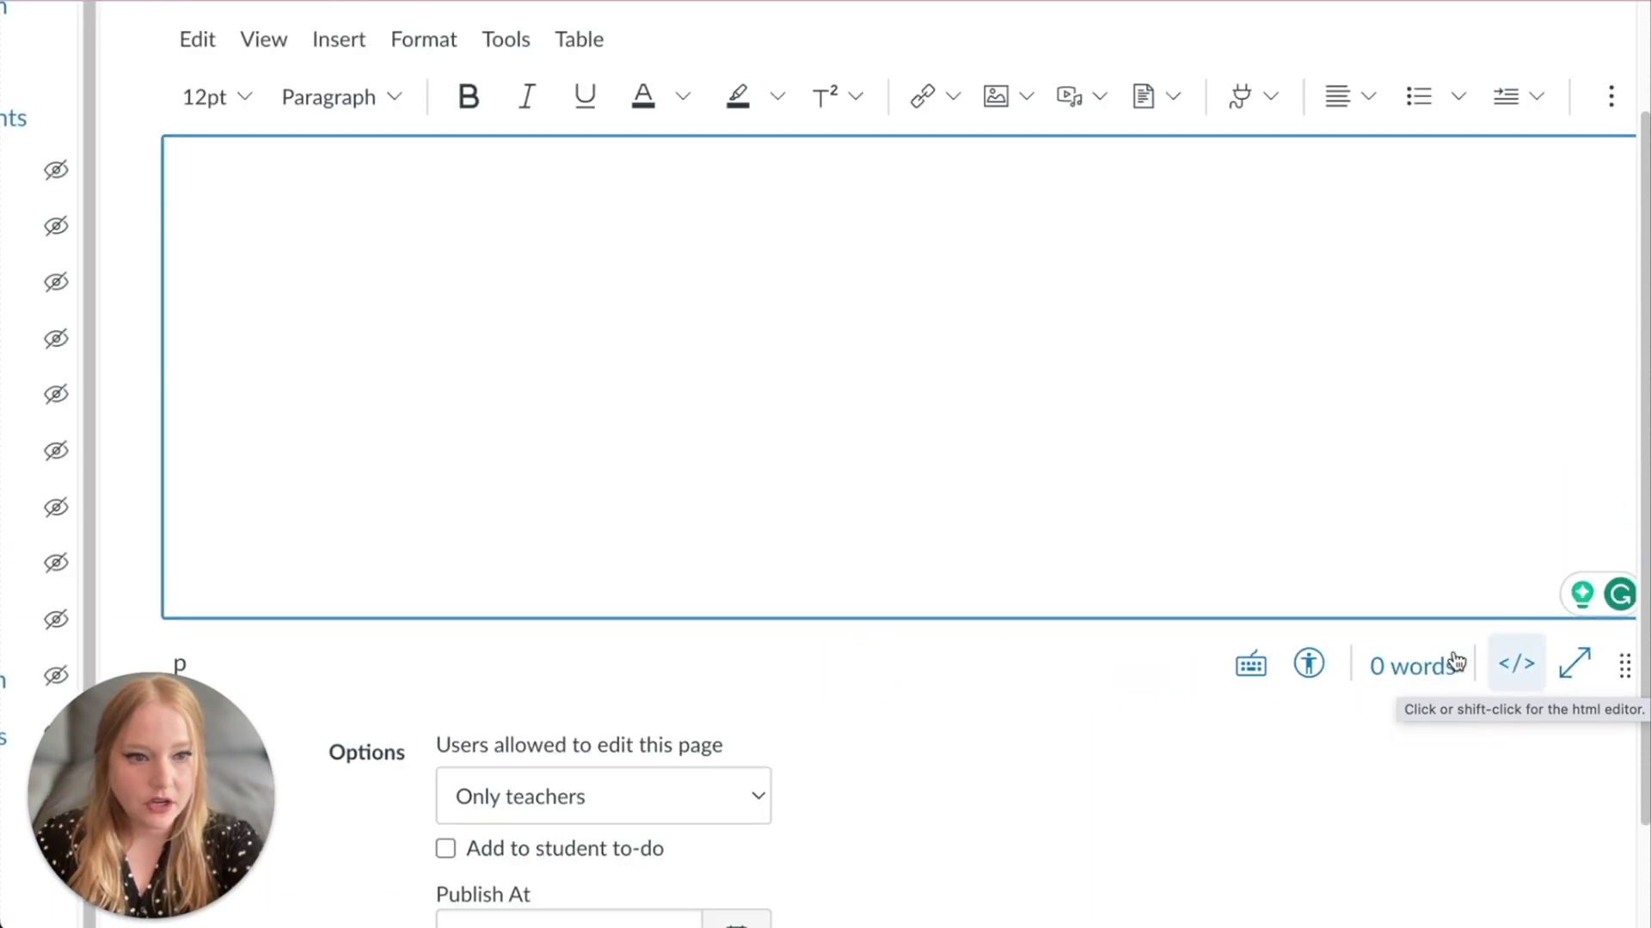
click(1516, 664)
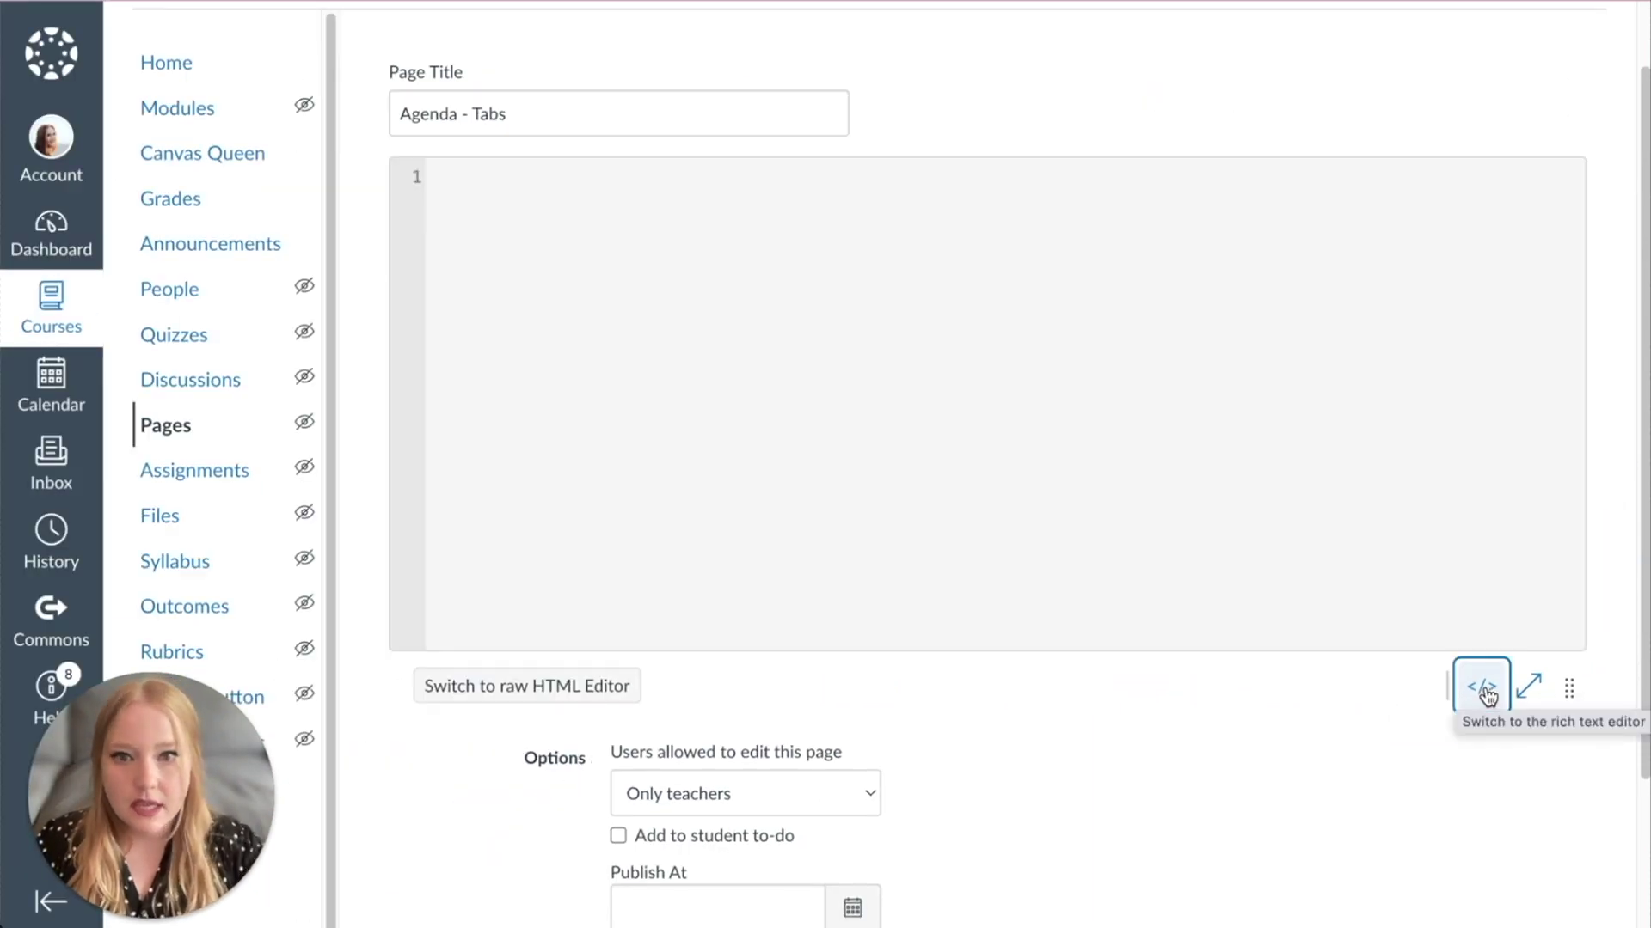
click(815, 253)
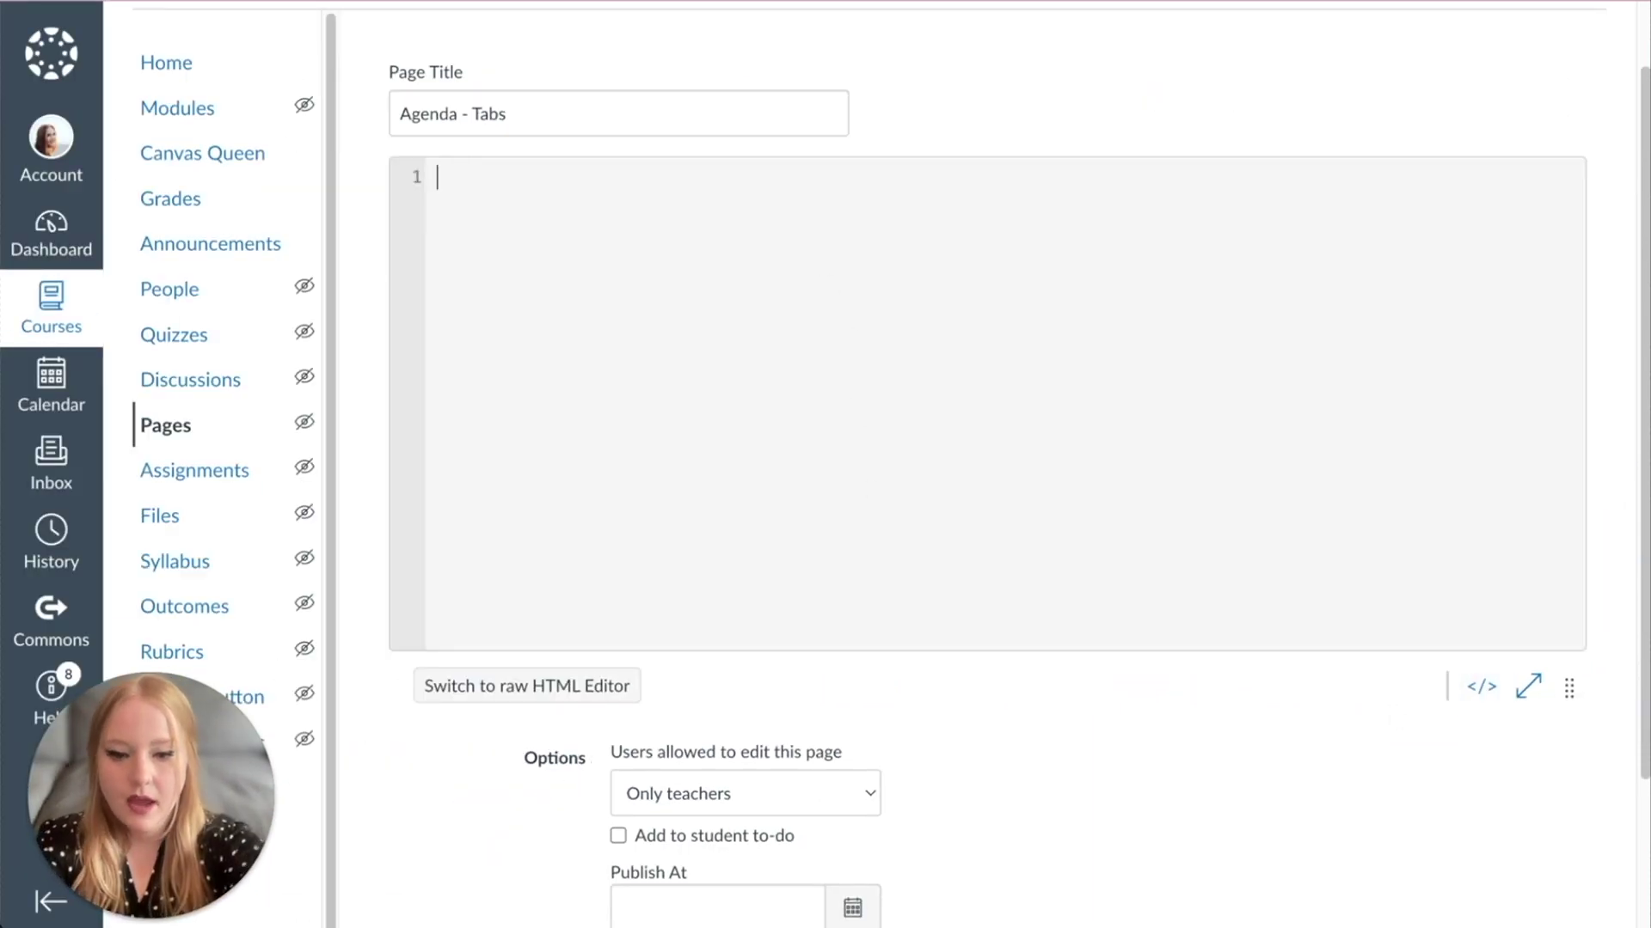
key(ctrl+v)
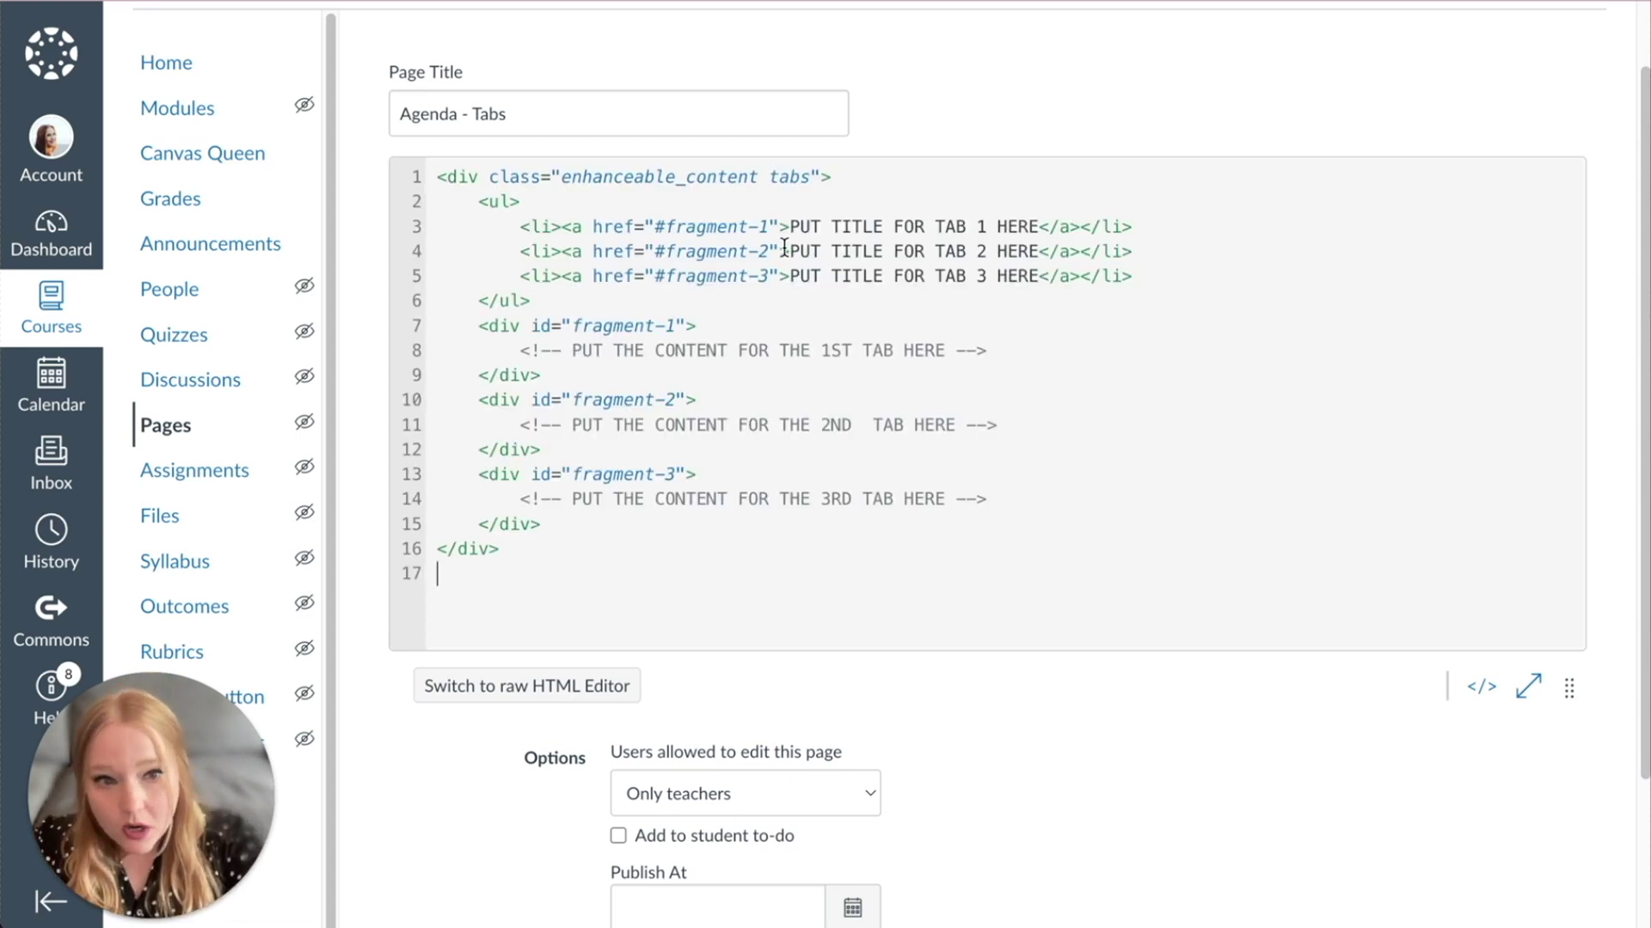
Step: Save the page and preview its second and third tabs
drag(728, 276, 688, 295)
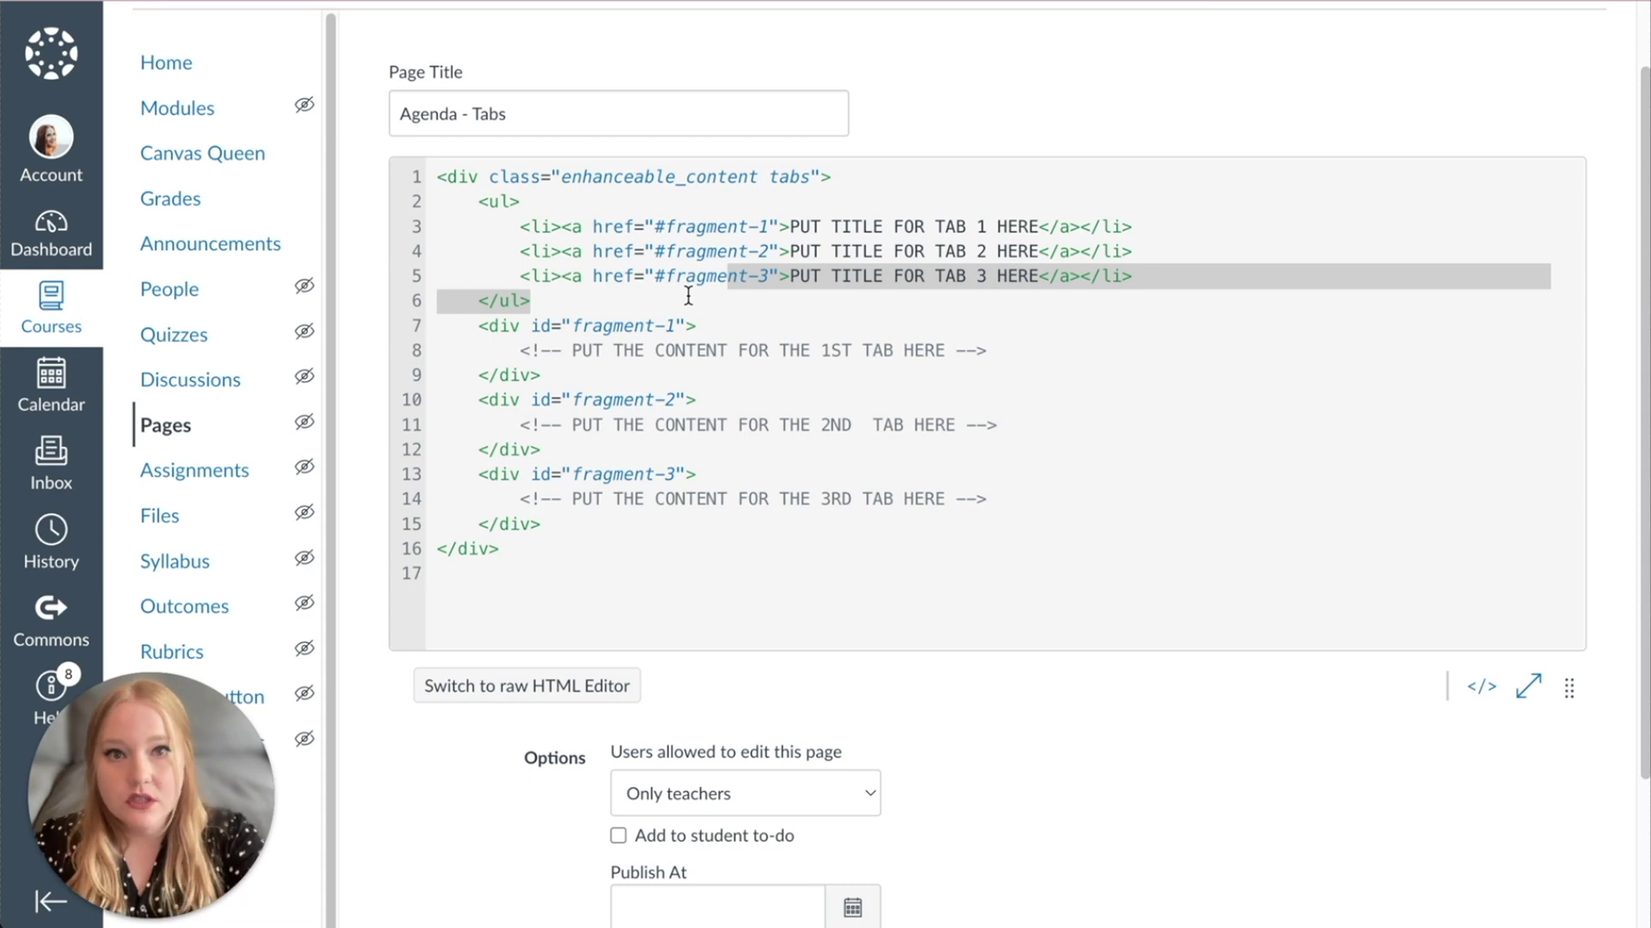
click(627, 276)
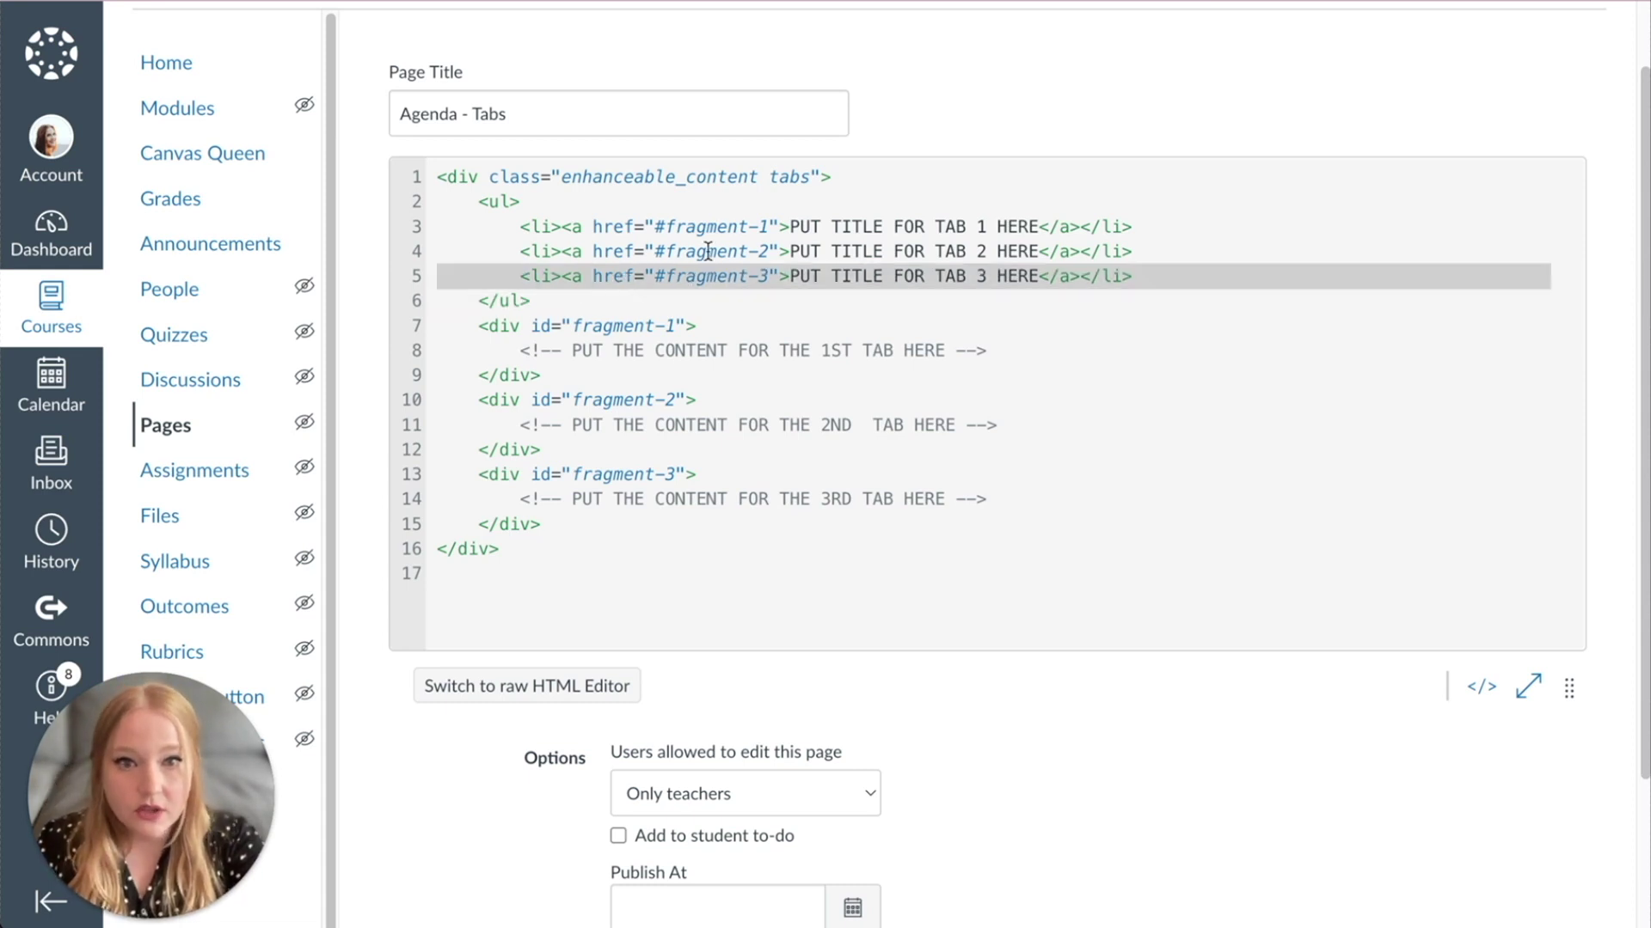
scroll(1481, 700, down, 3)
click(1542, 827)
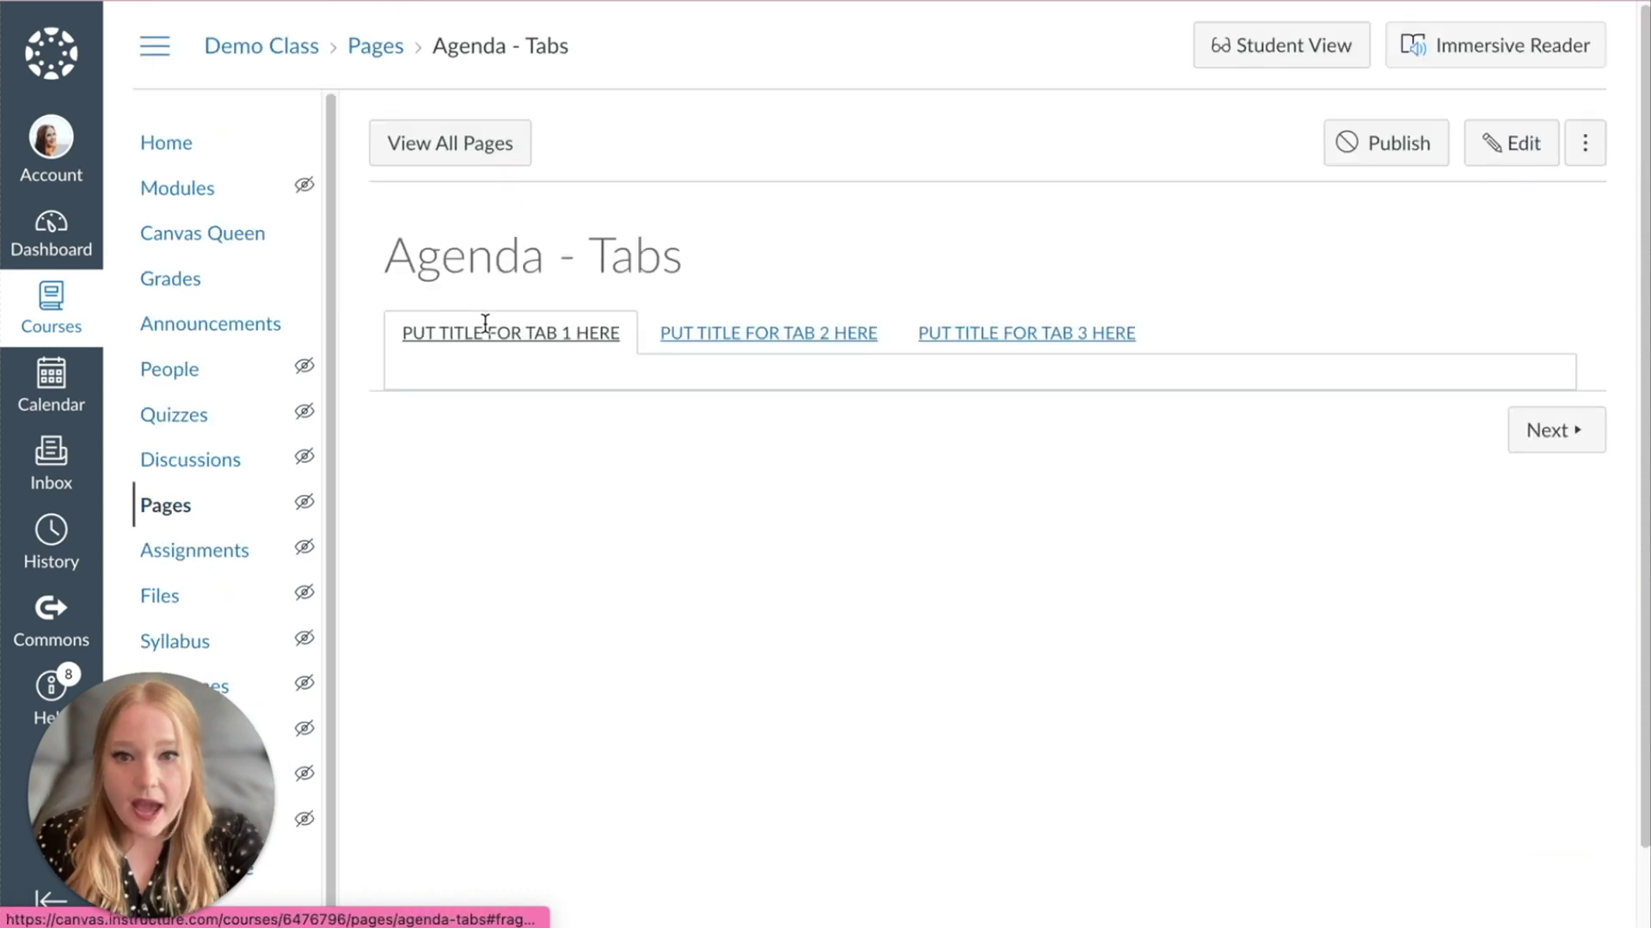
click(789, 331)
click(1013, 333)
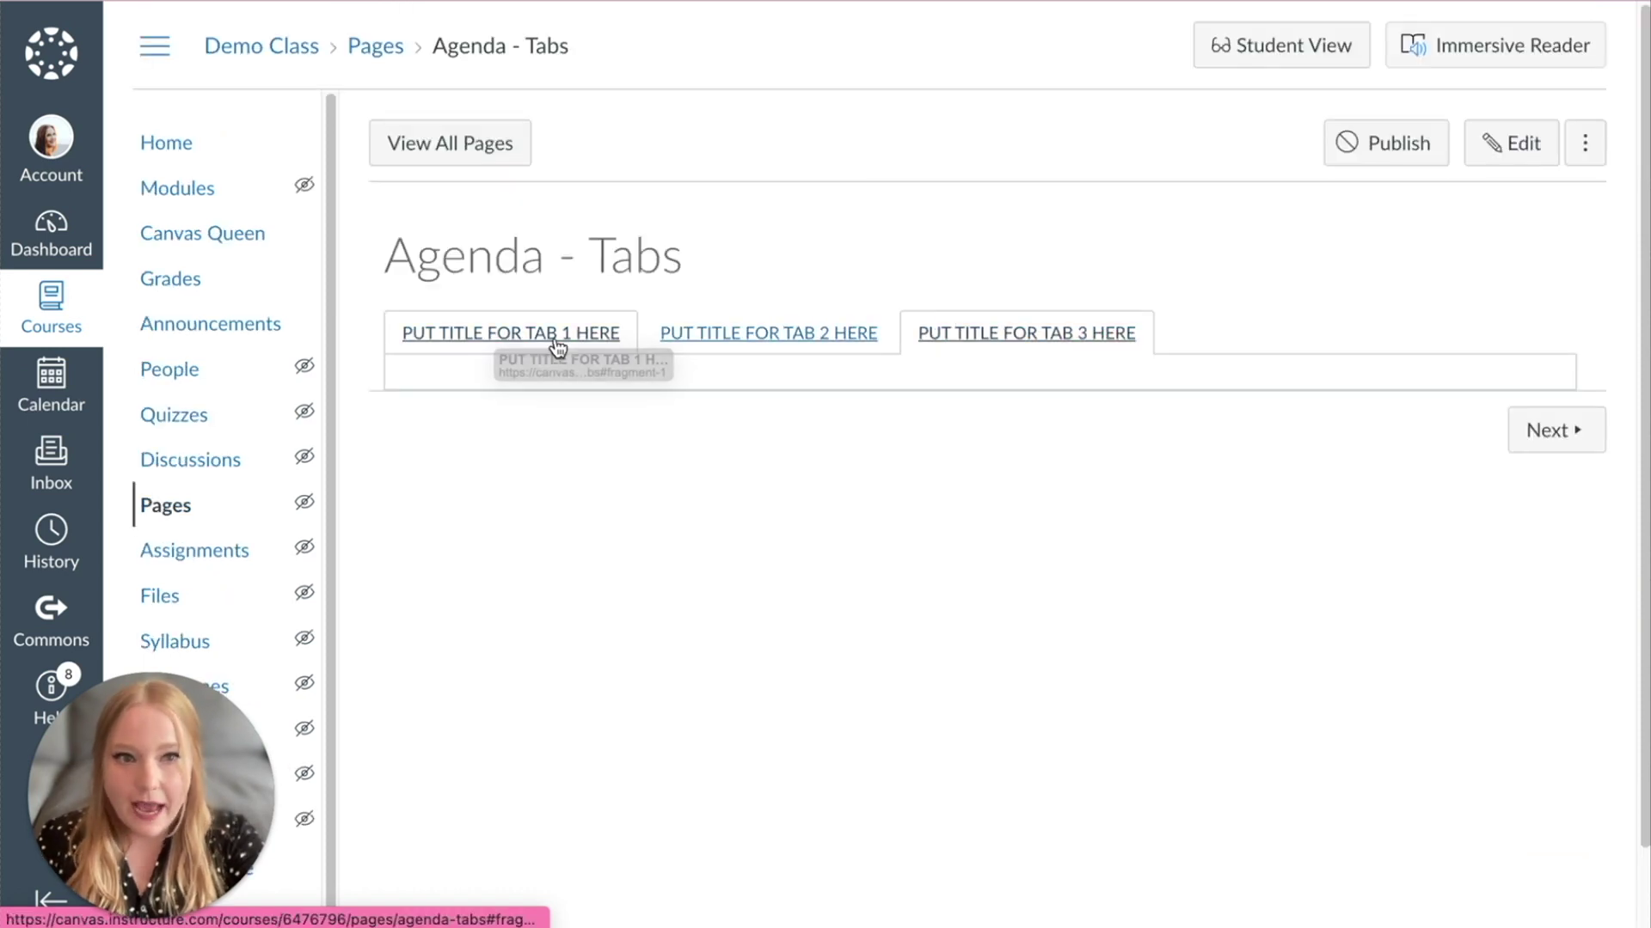
Step: Reopen the page's HTML code and duplicate the #fragment-2 and #fragment-3 list items below the existing ones, with matching indentation
click(1475, 144)
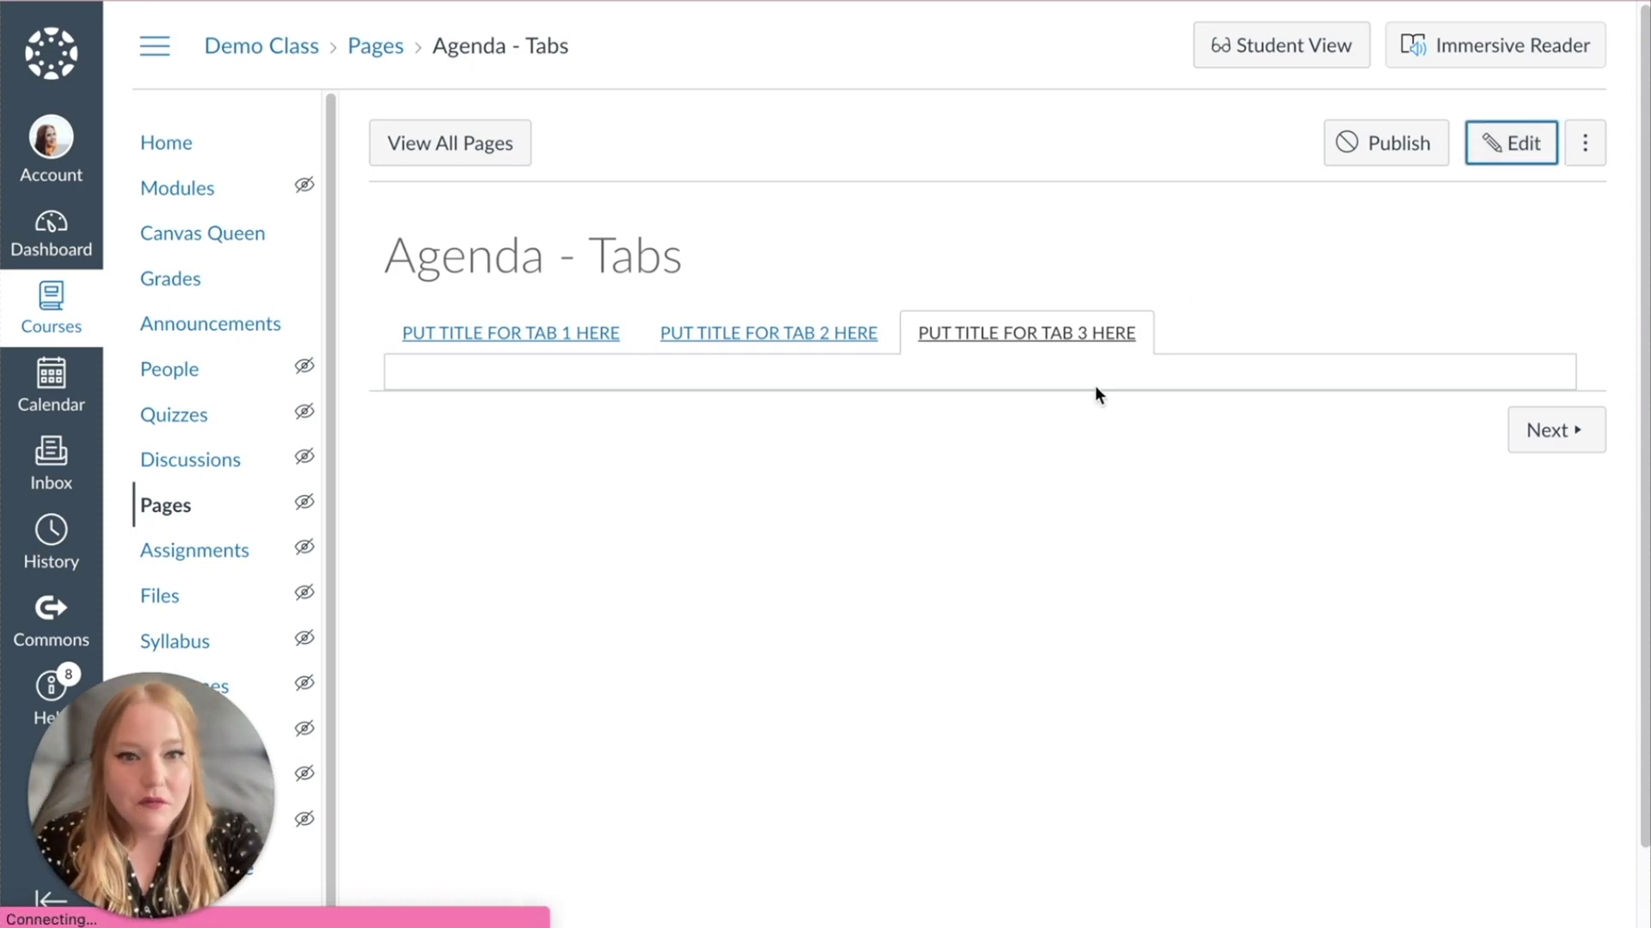
click(1480, 766)
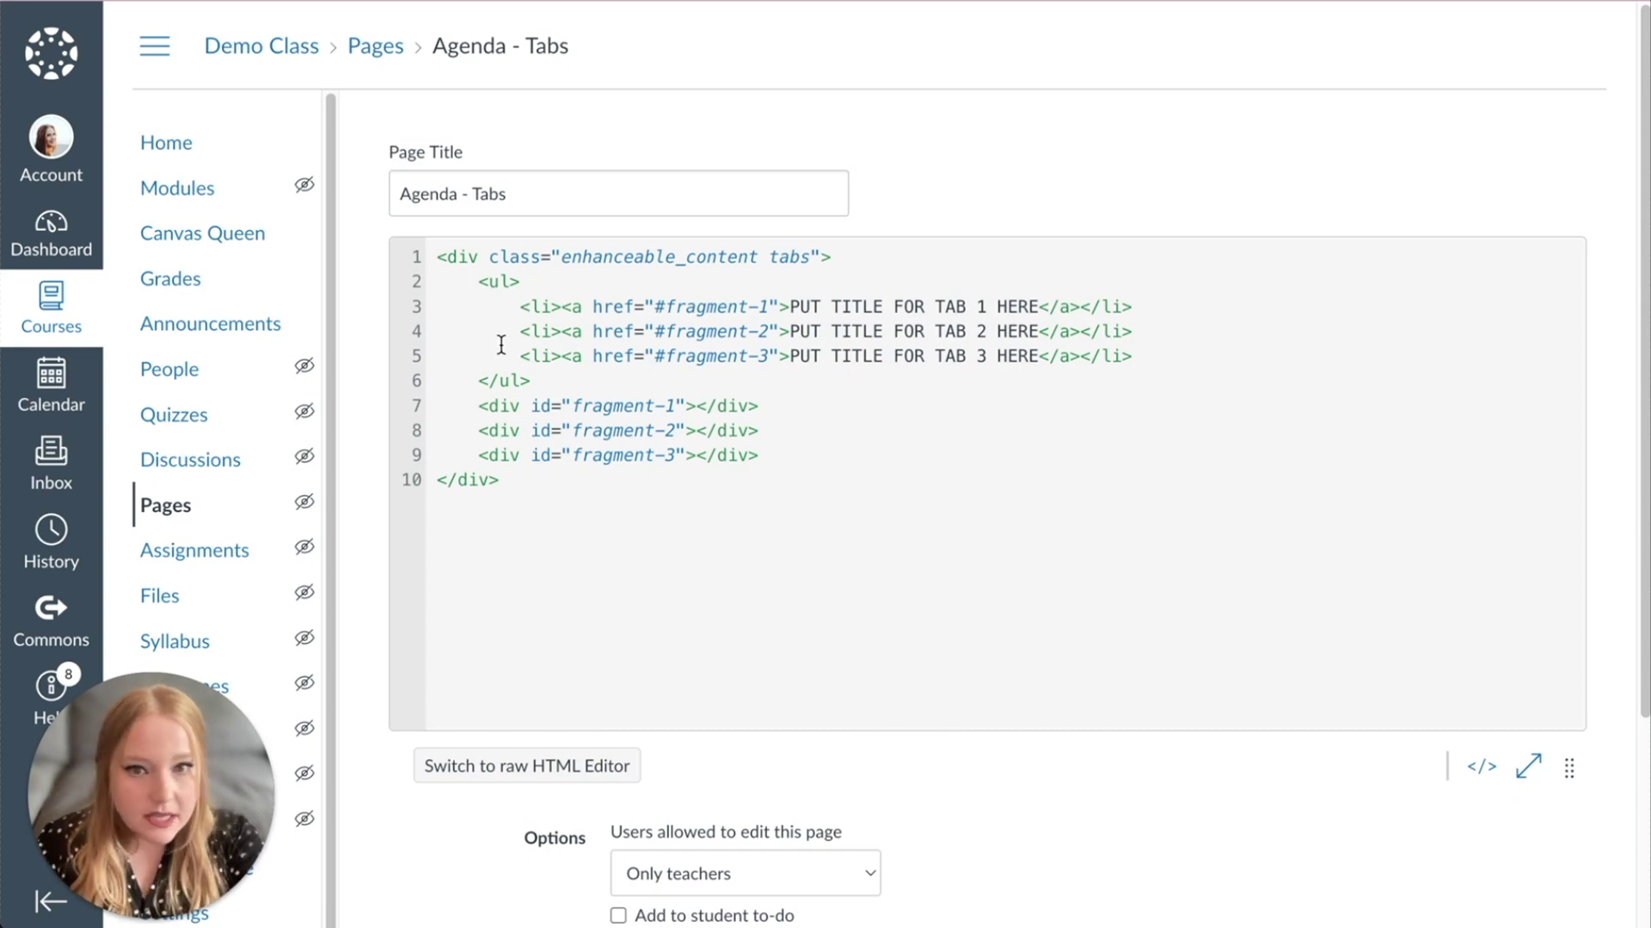
drag(517, 332, 1129, 359)
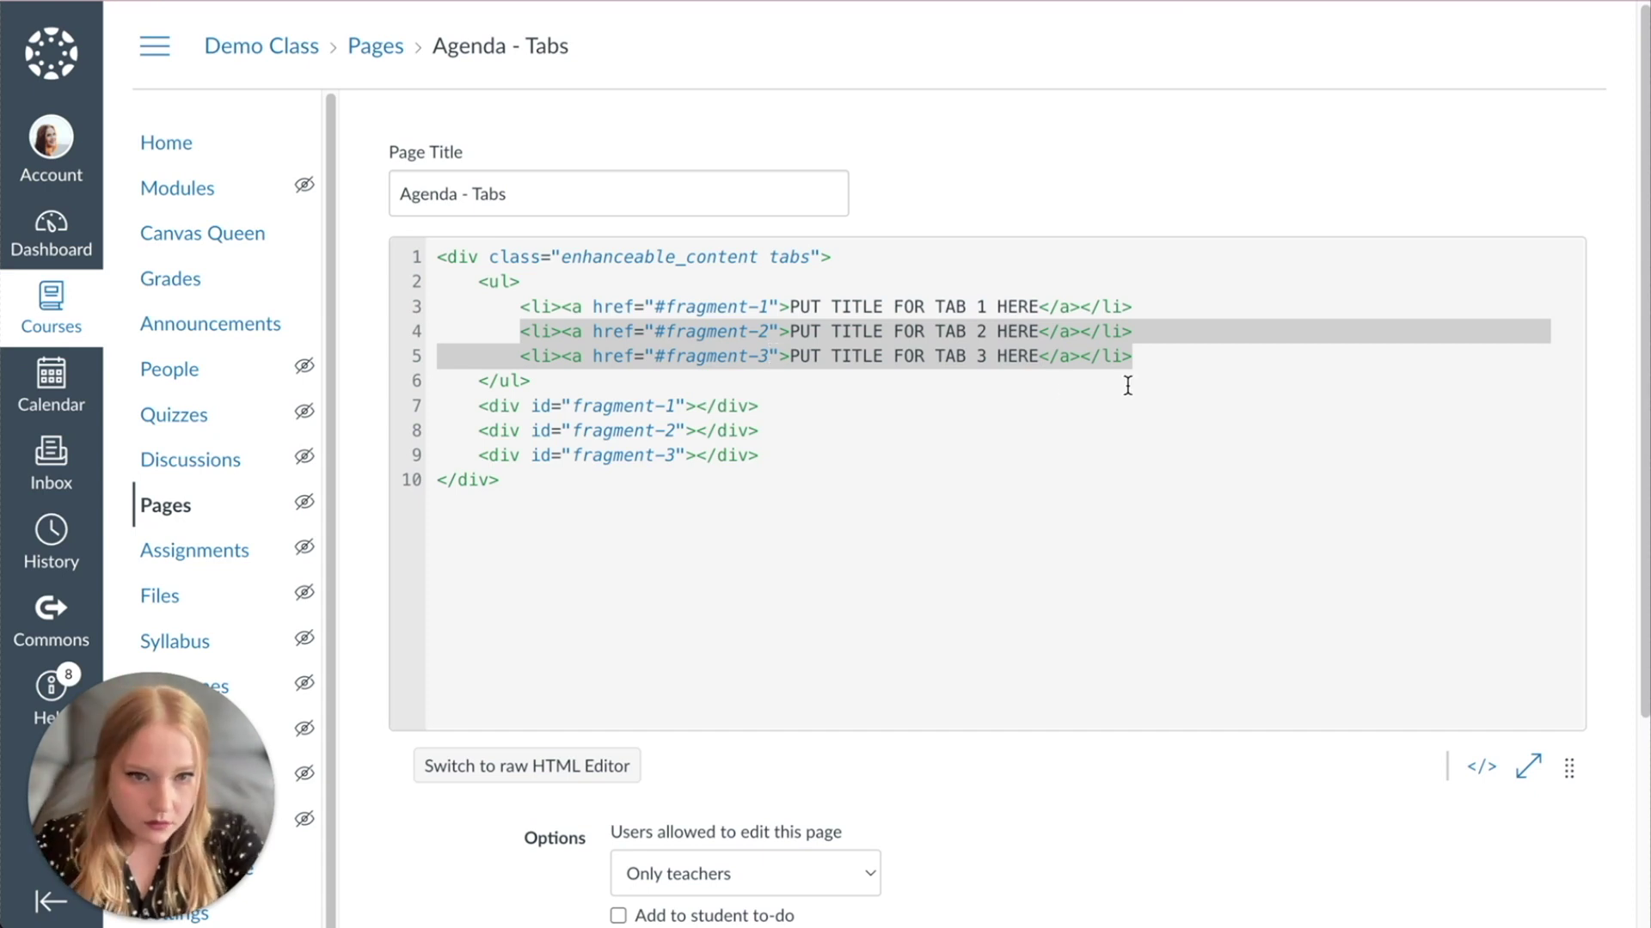
click(1155, 365)
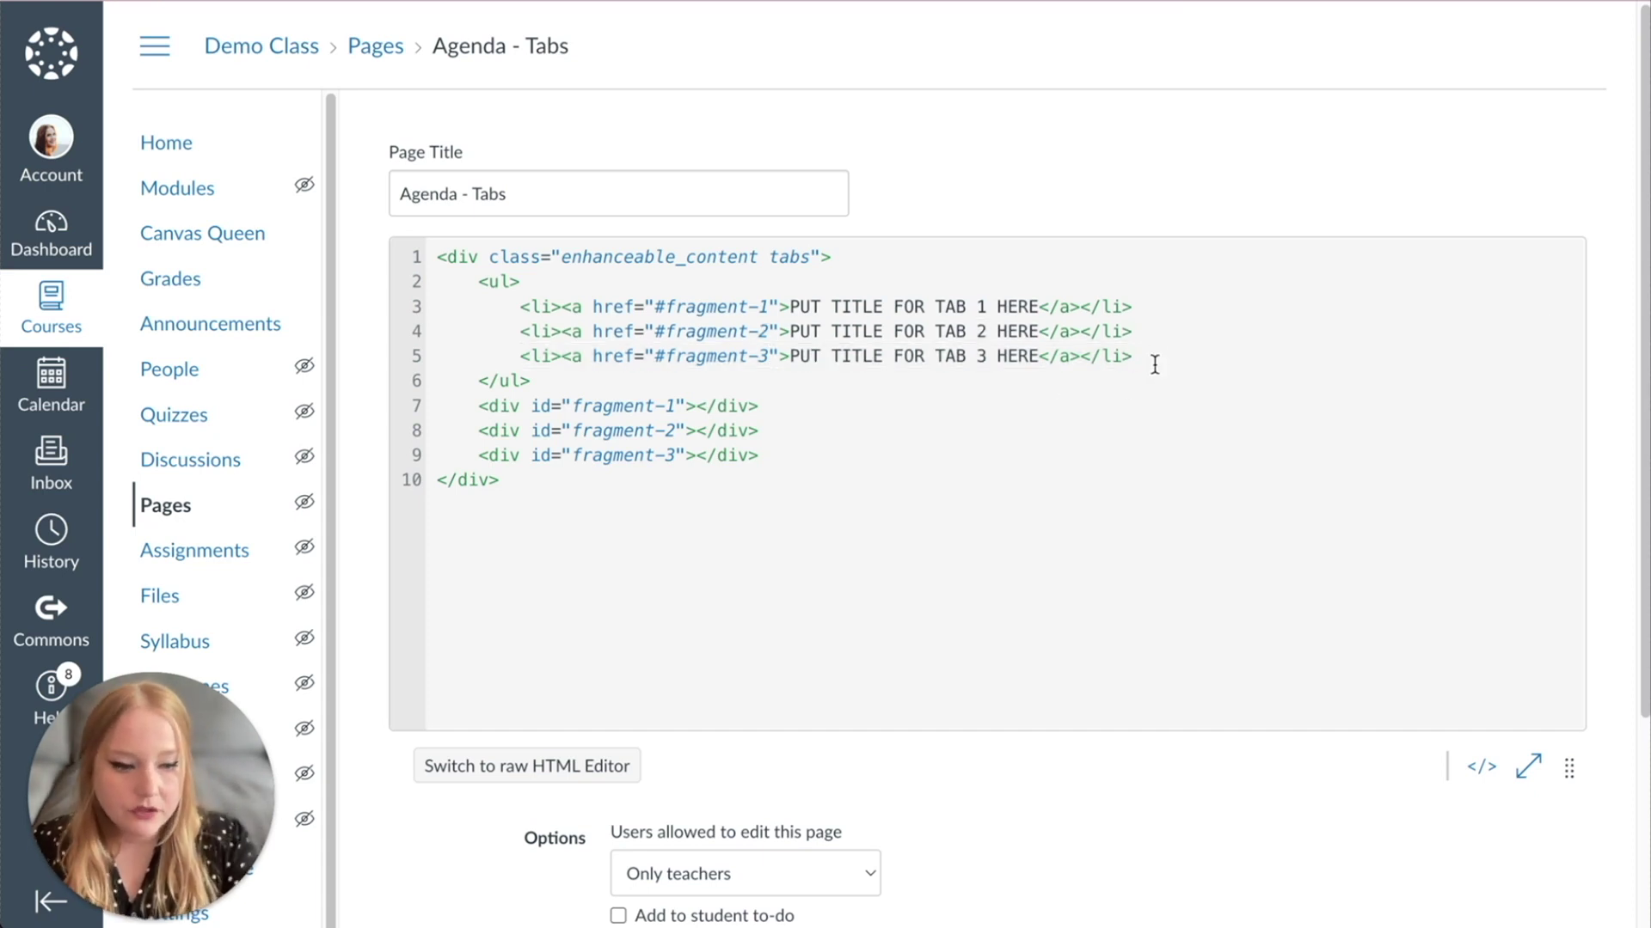
key(Return)
key(ctrl+v)
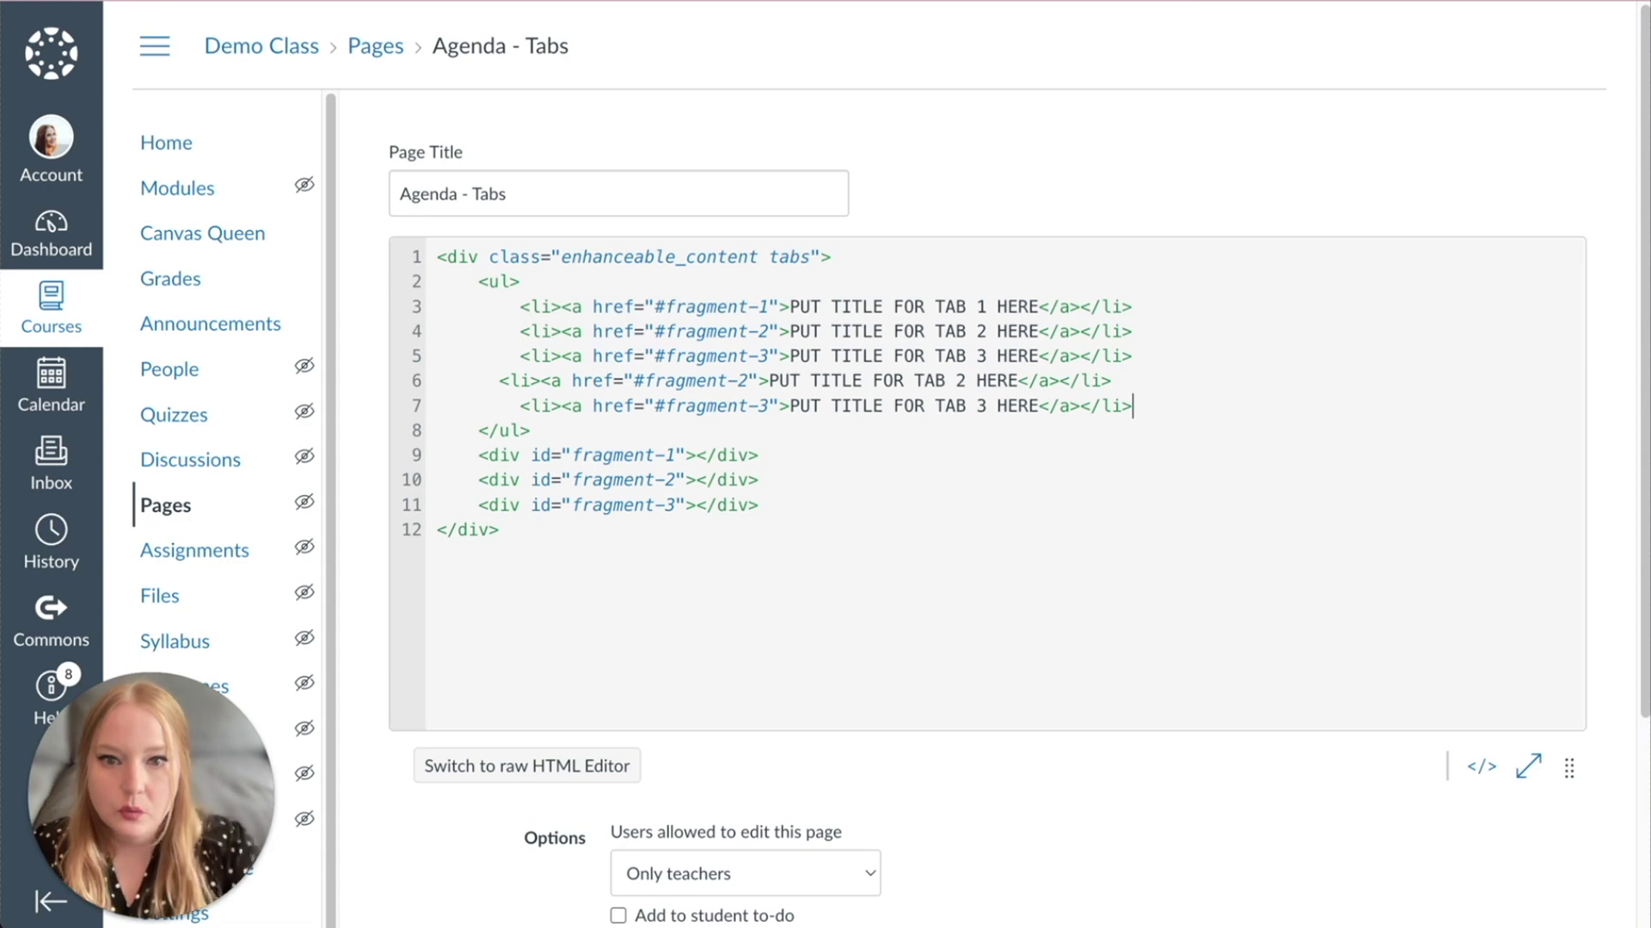
click(501, 379)
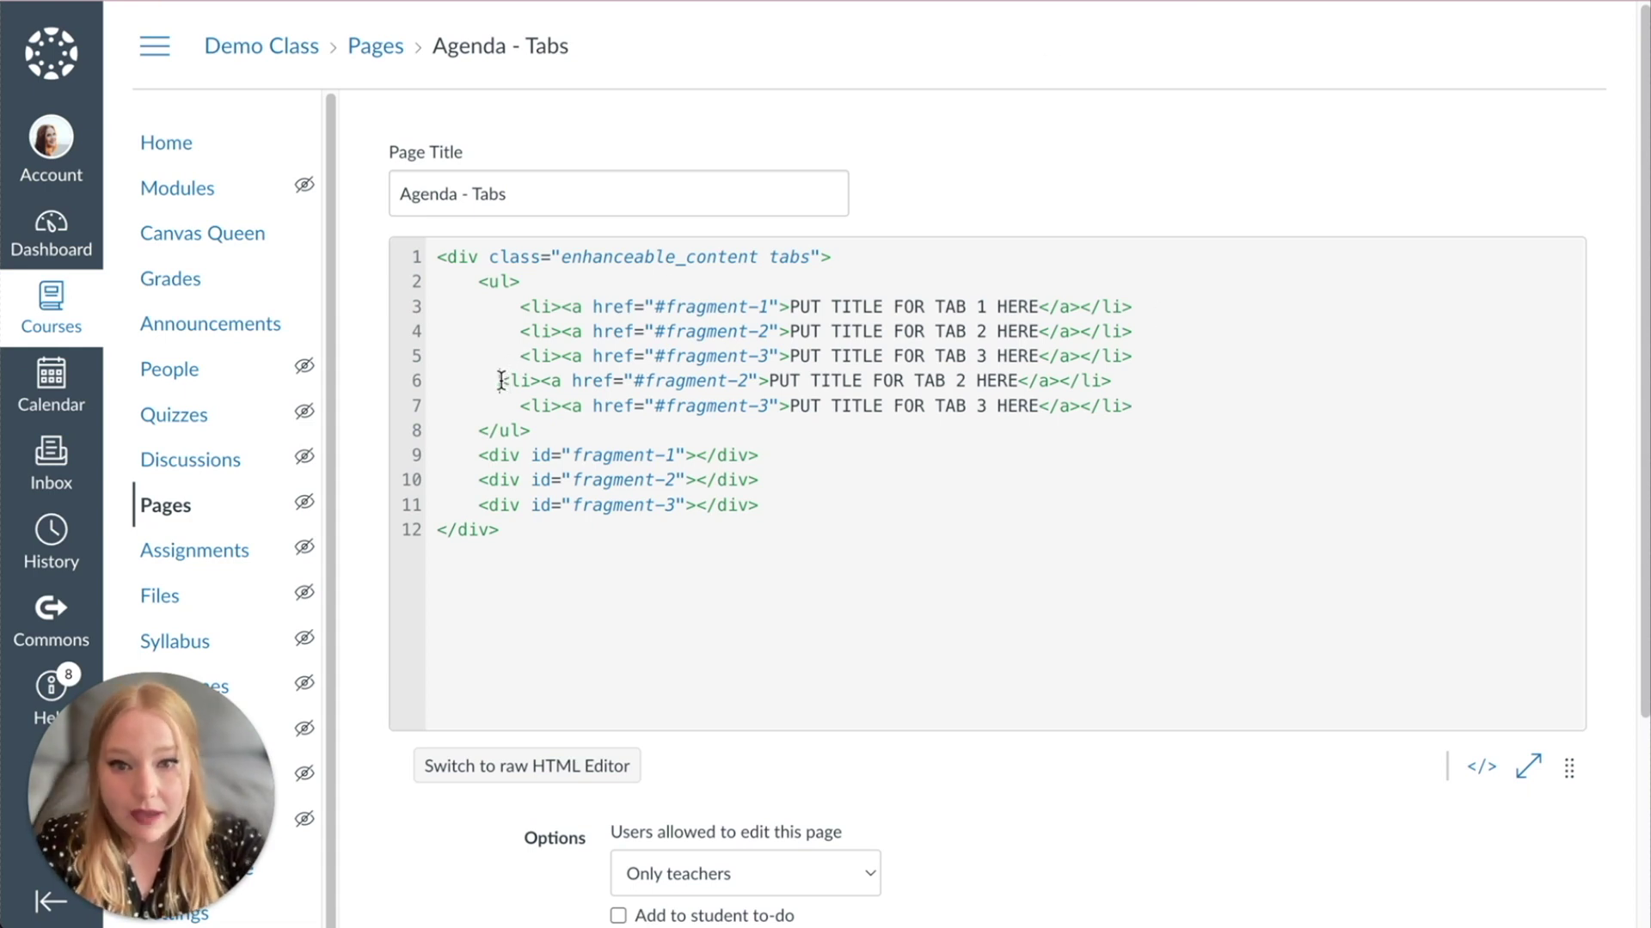
key(Tab)
Step: Duplicate the fragment-2 and fragment-3 div lines directly below the existing content divs, aligned with them
drag(762, 506, 481, 484)
click(771, 504)
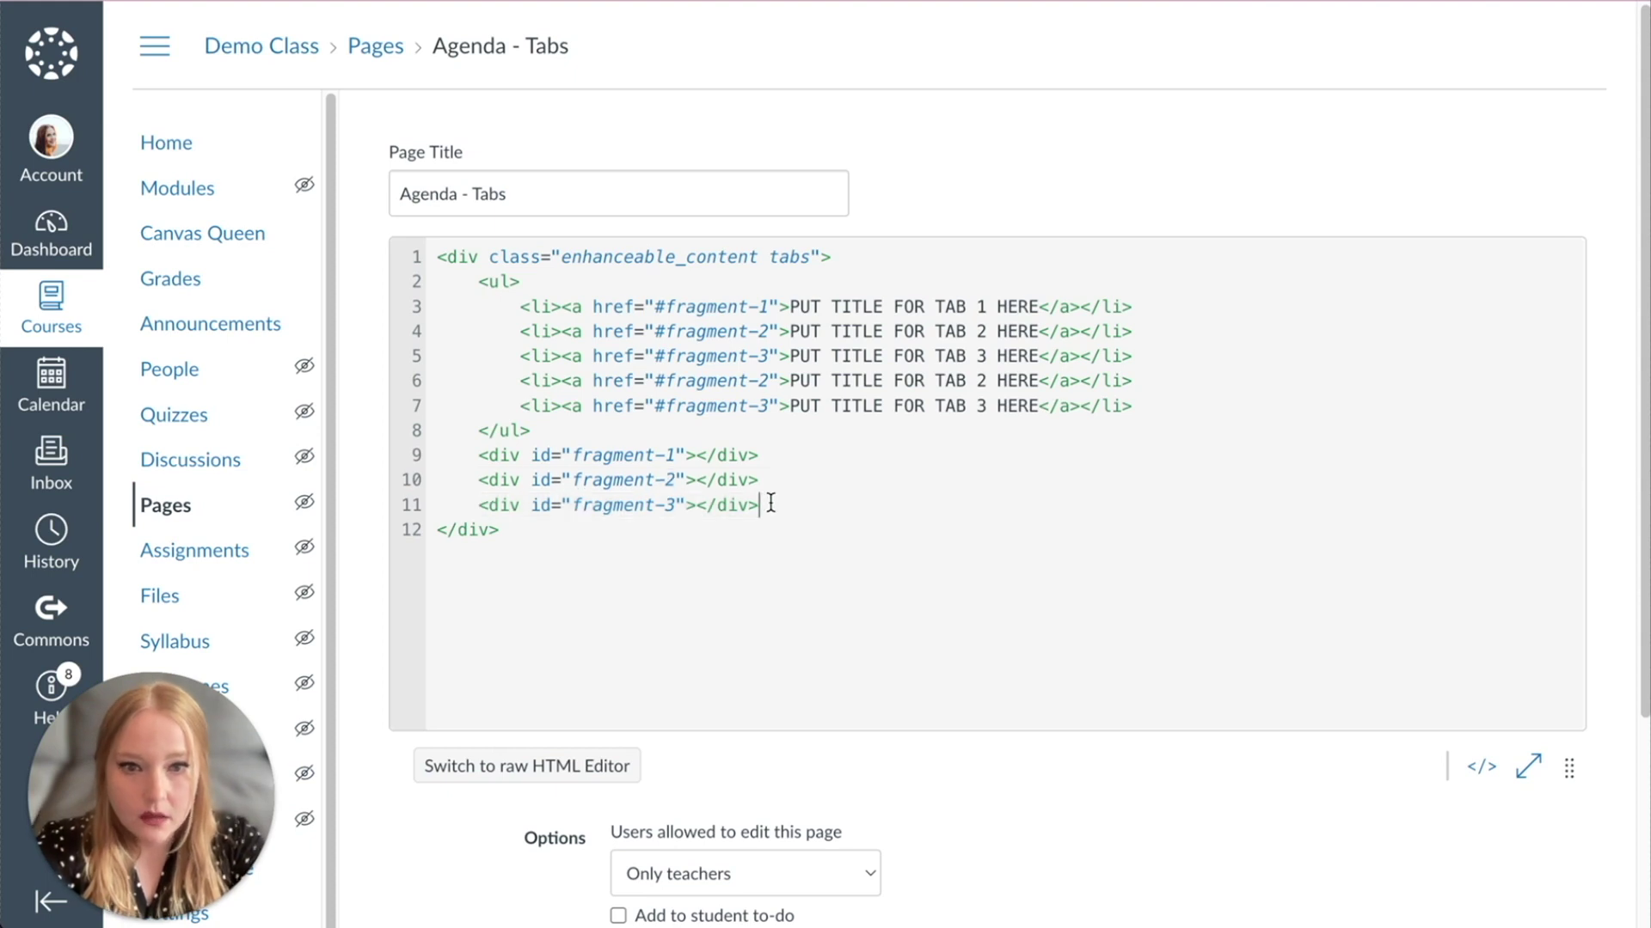
key(Return)
key(ctrl+v)
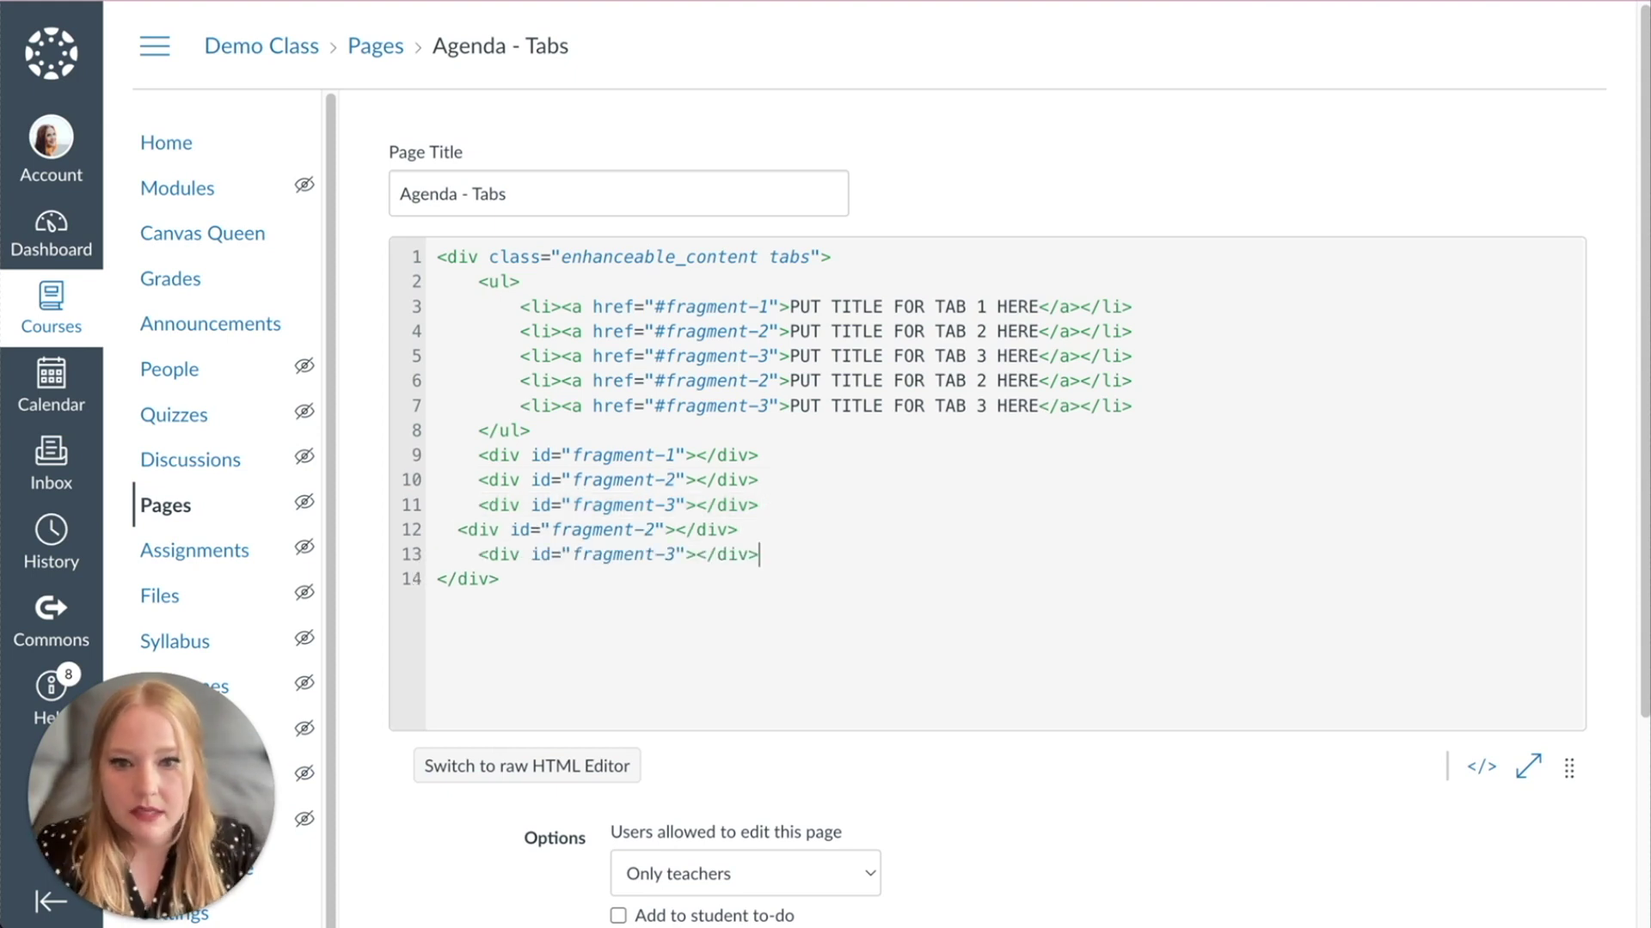
click(462, 533)
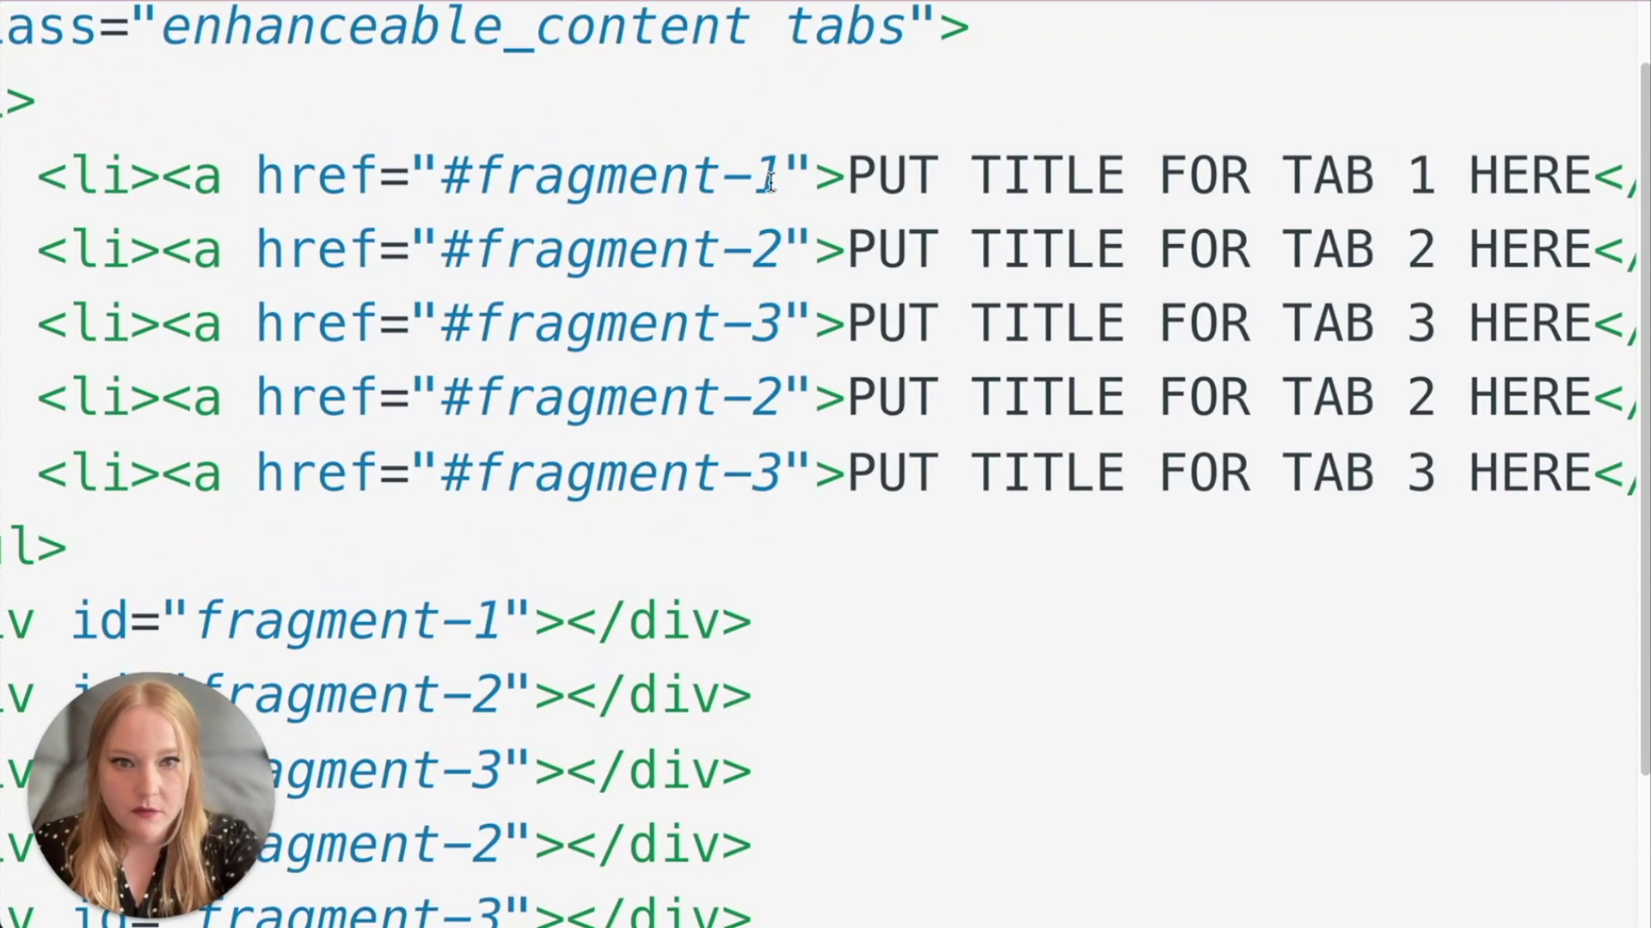
Step: Change the link targets of the two duplicated list items to #fragment-4 and #fragment-5
click(790, 396)
key(BackSpace)
text(4)
click(788, 472)
key(BackSpace)
text(5)
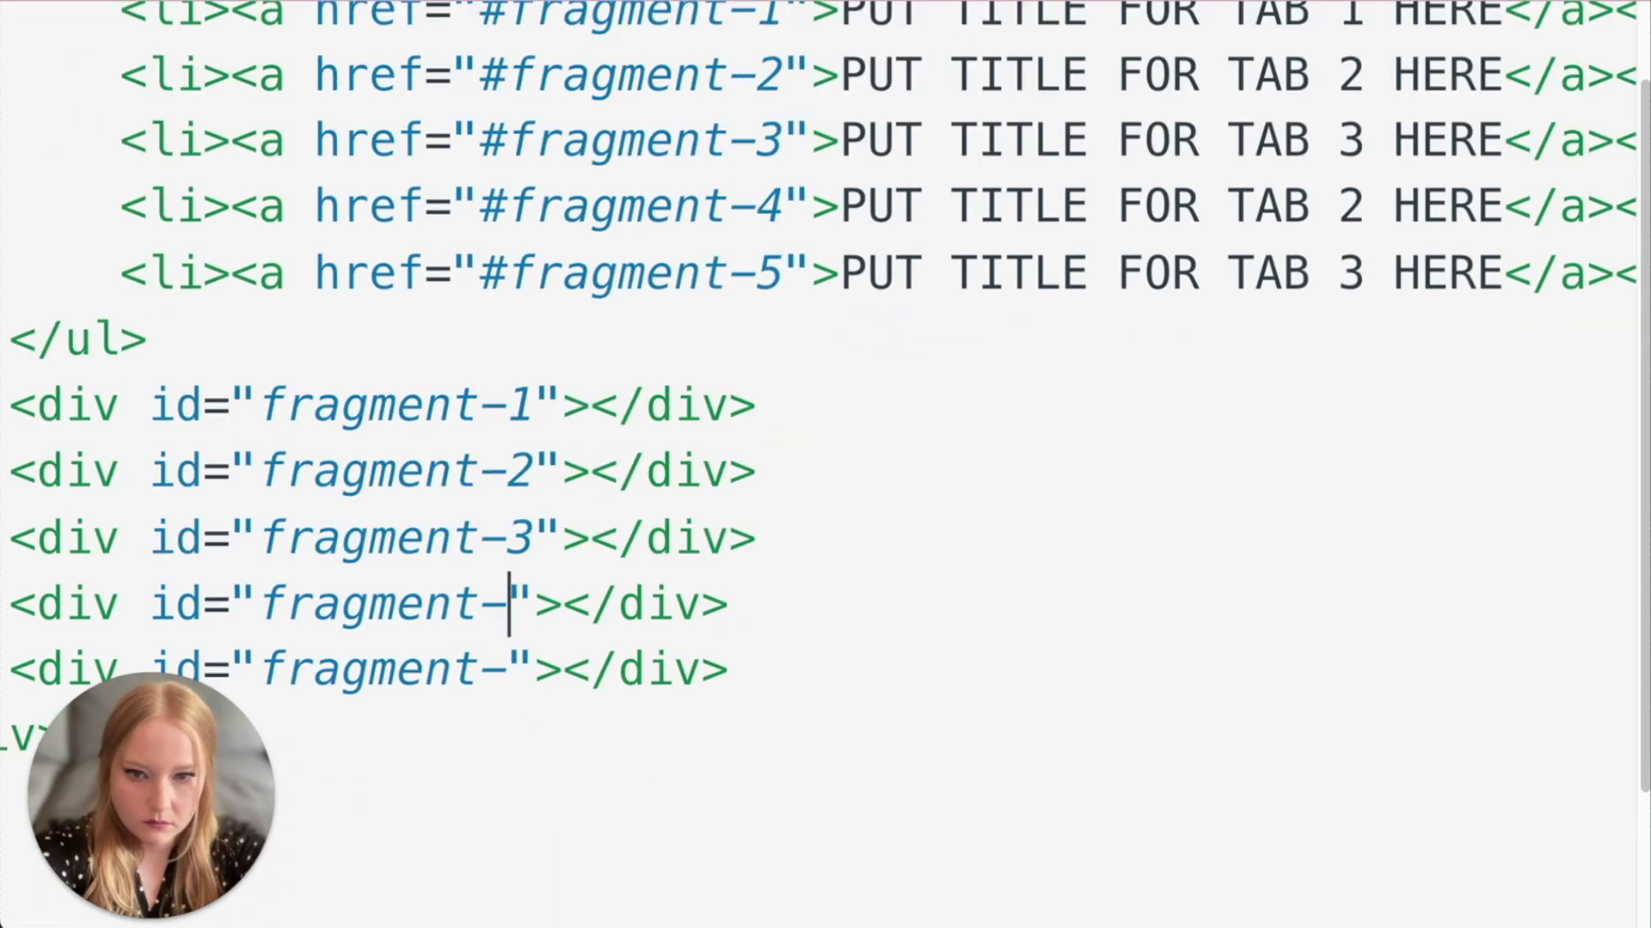
Step: Set the ids of the two duplicated divs to fragment-4 and fragment-5
text(4)
key(Down)
key(Left)
text(5)
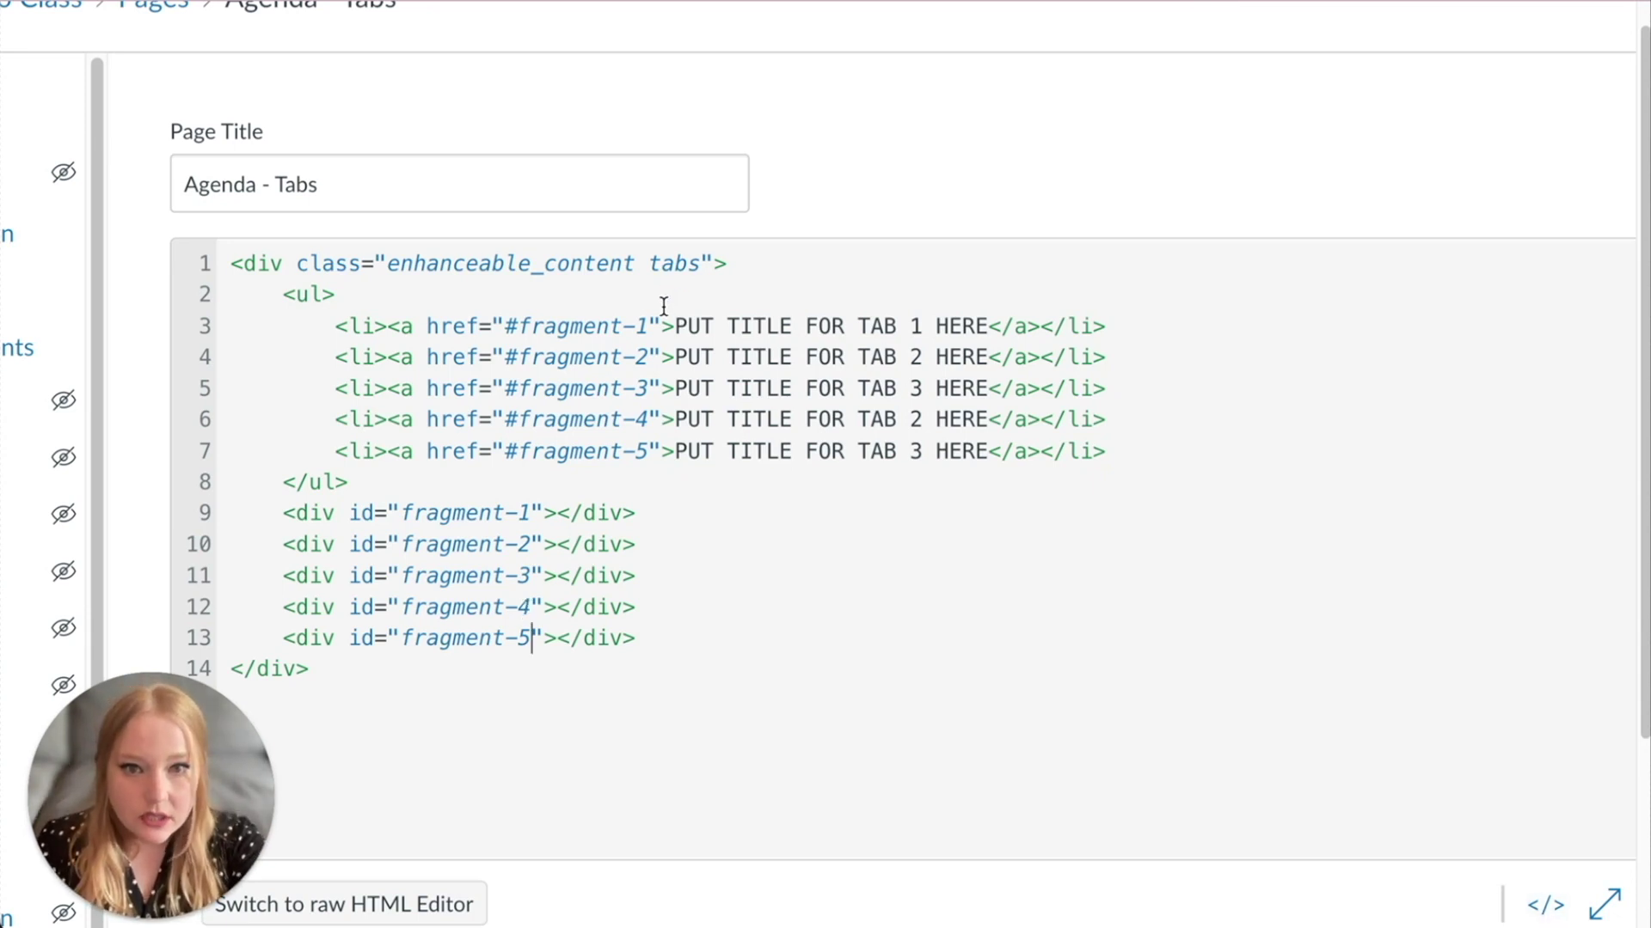
Step: Replace the first tab's placeholder title with Monday in the code and return to the rich text editor
drag(674, 326, 988, 329)
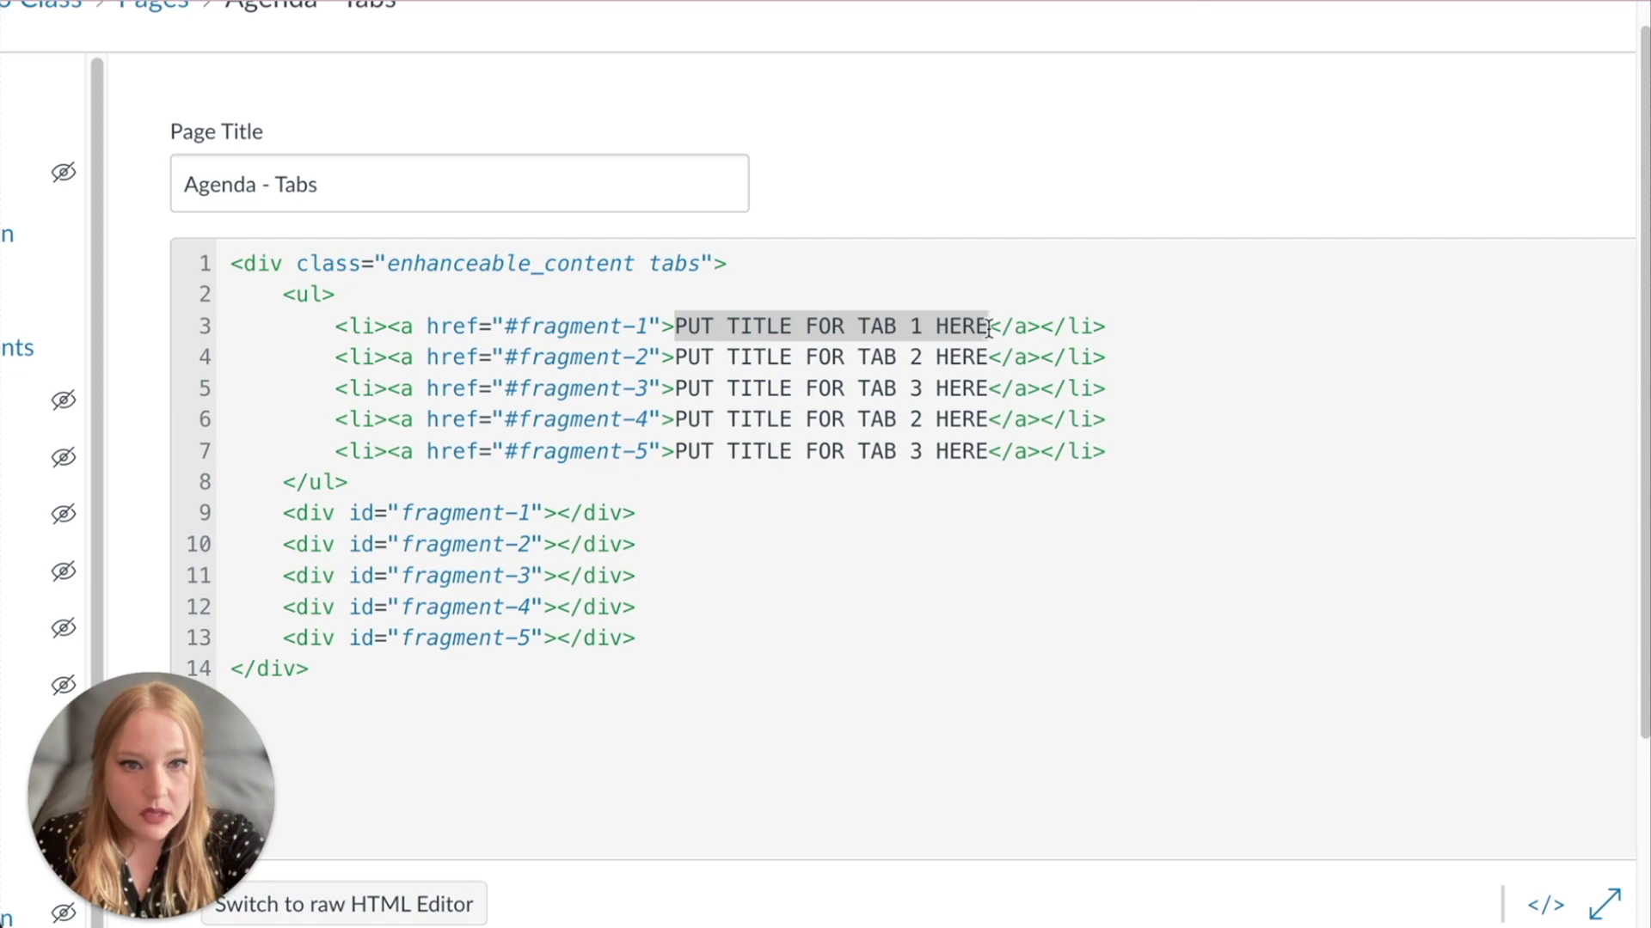
text(Monday)
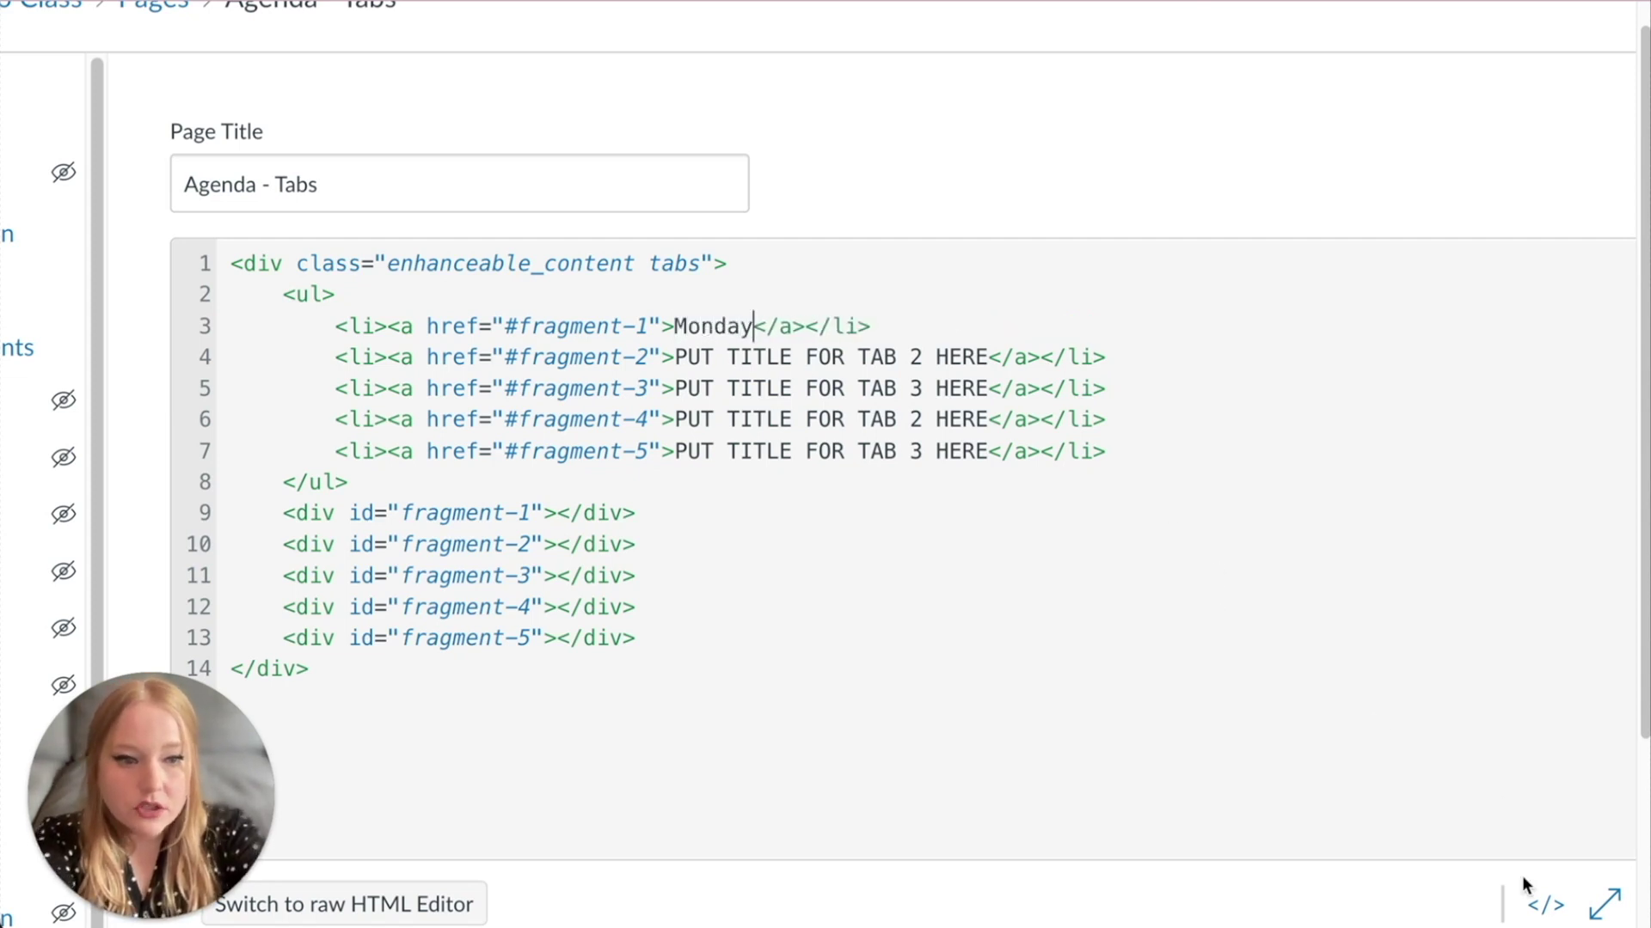
click(1554, 908)
Step: Replace the second tab's placeholder title with Tuesday, keeping its link
click(541, 441)
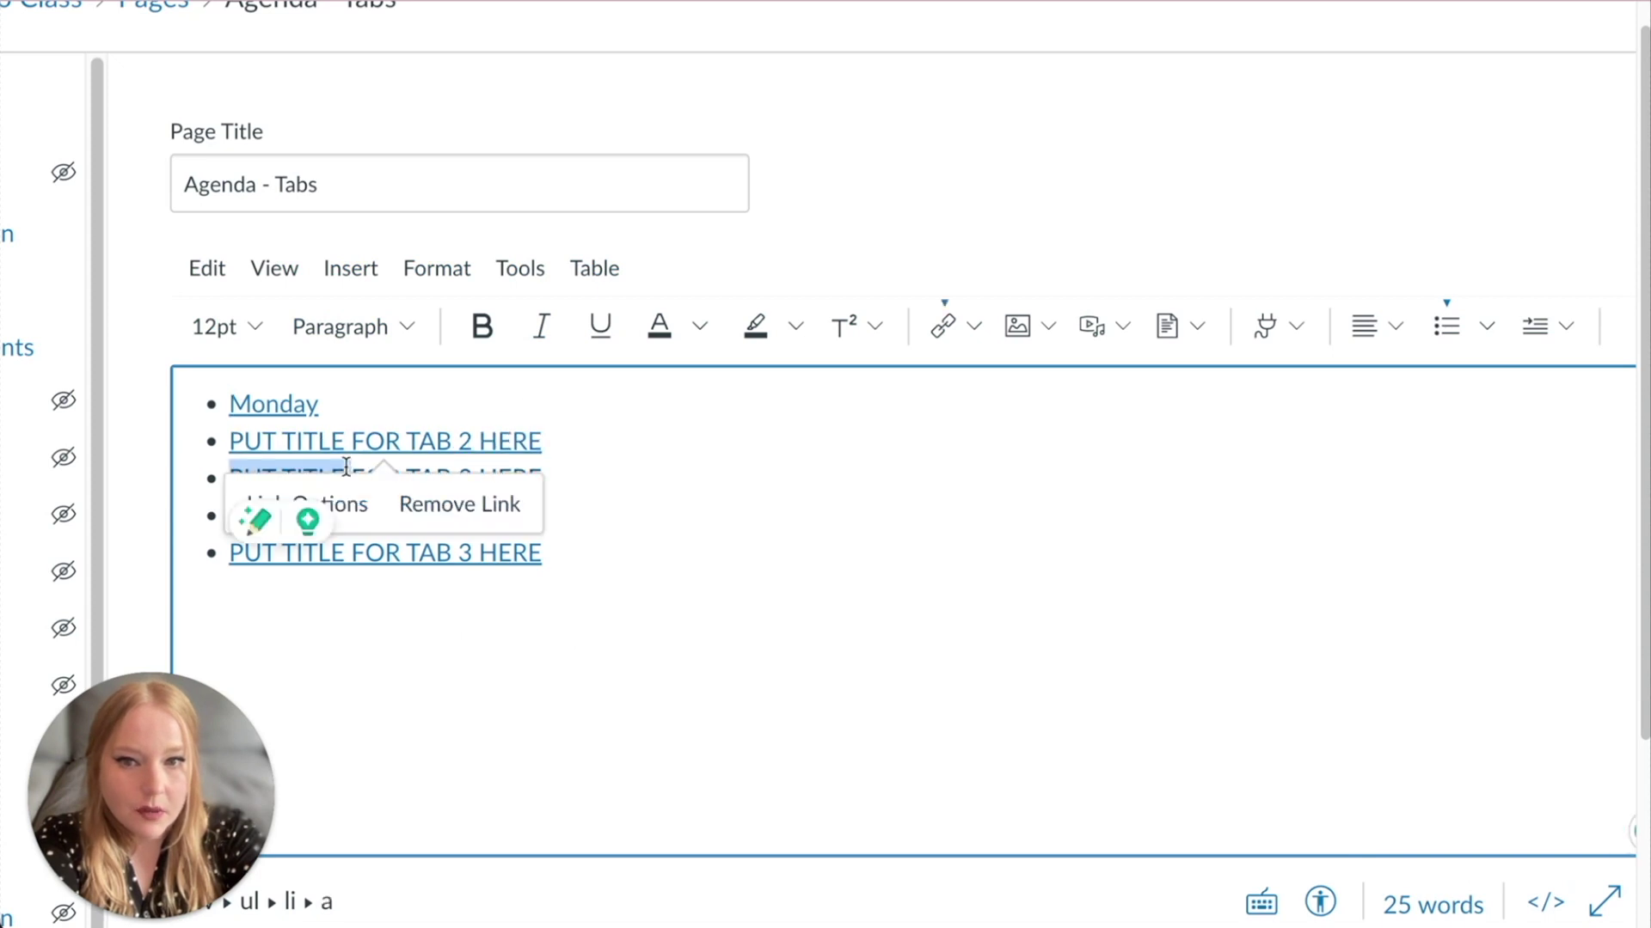
drag(541, 441, 260, 430)
key(BackSpace)
key(BackSpace)
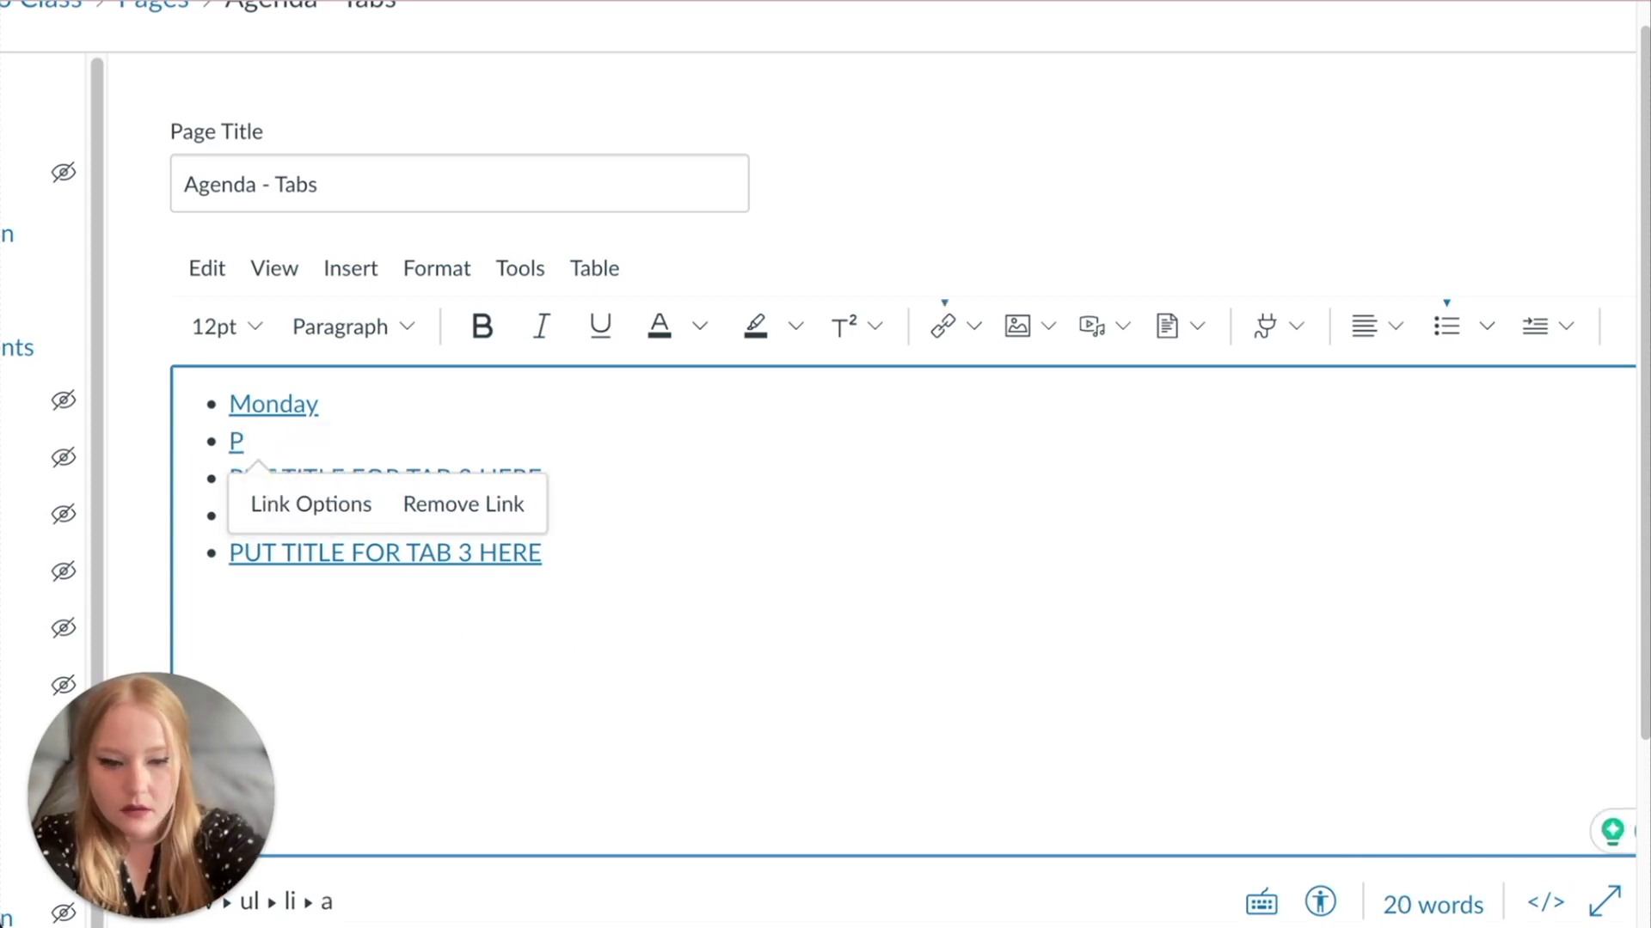
text(Tuesday)
key(Left)
key(Left)
key(Left)
key(Left)
key(Left)
key(Left)
key(BackSpace)
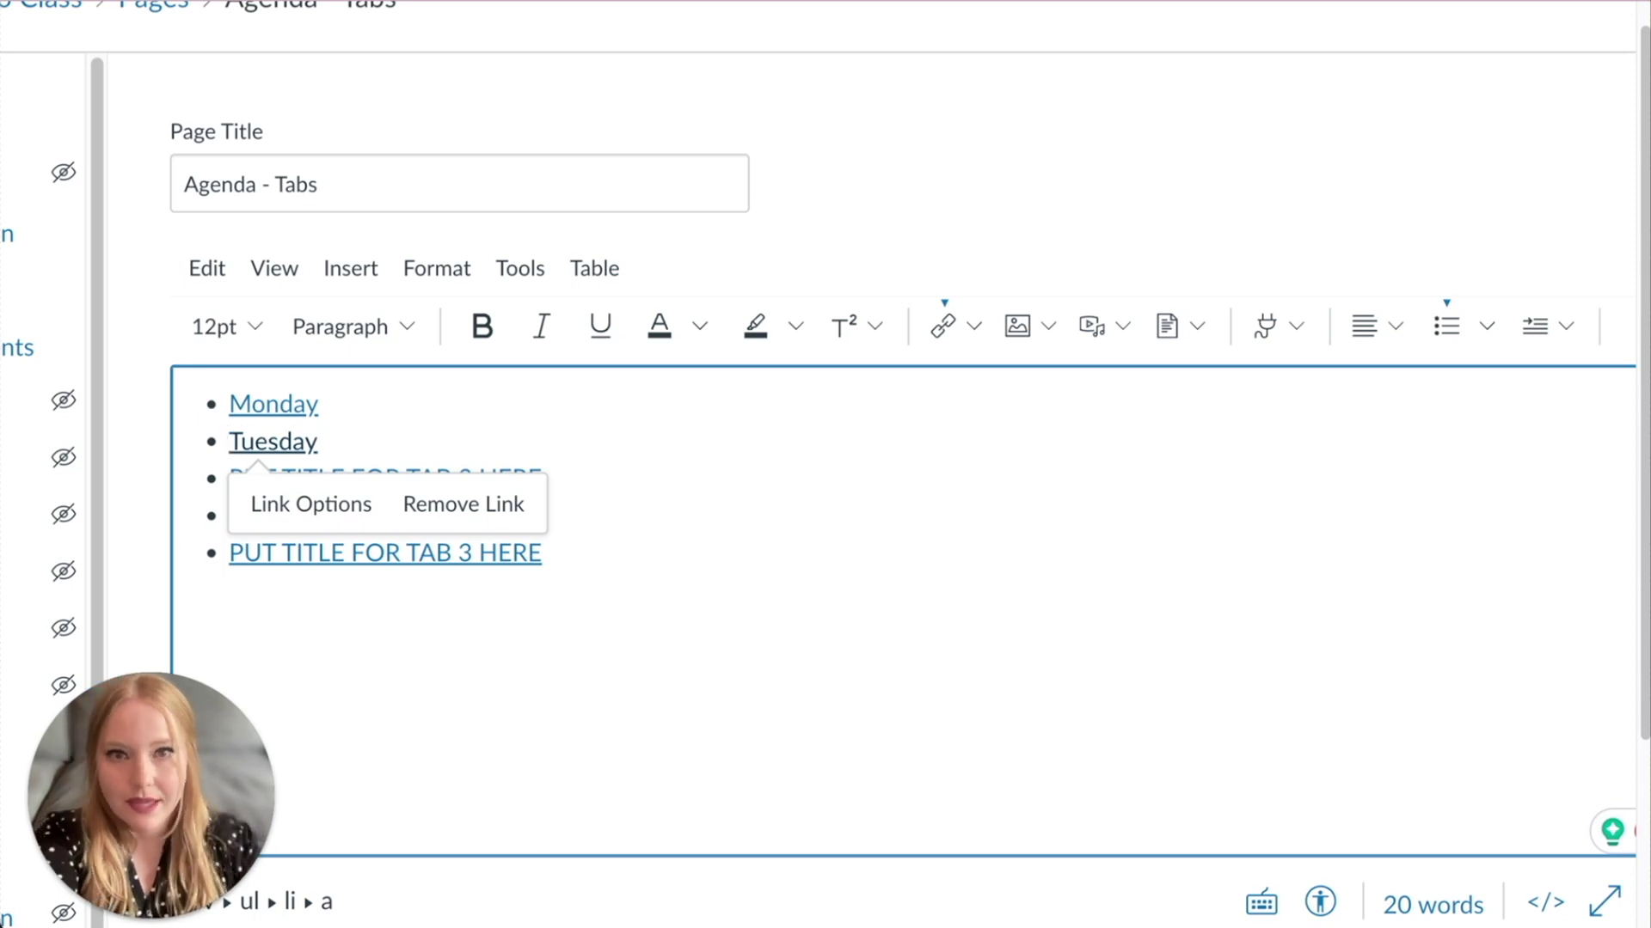
key(End)
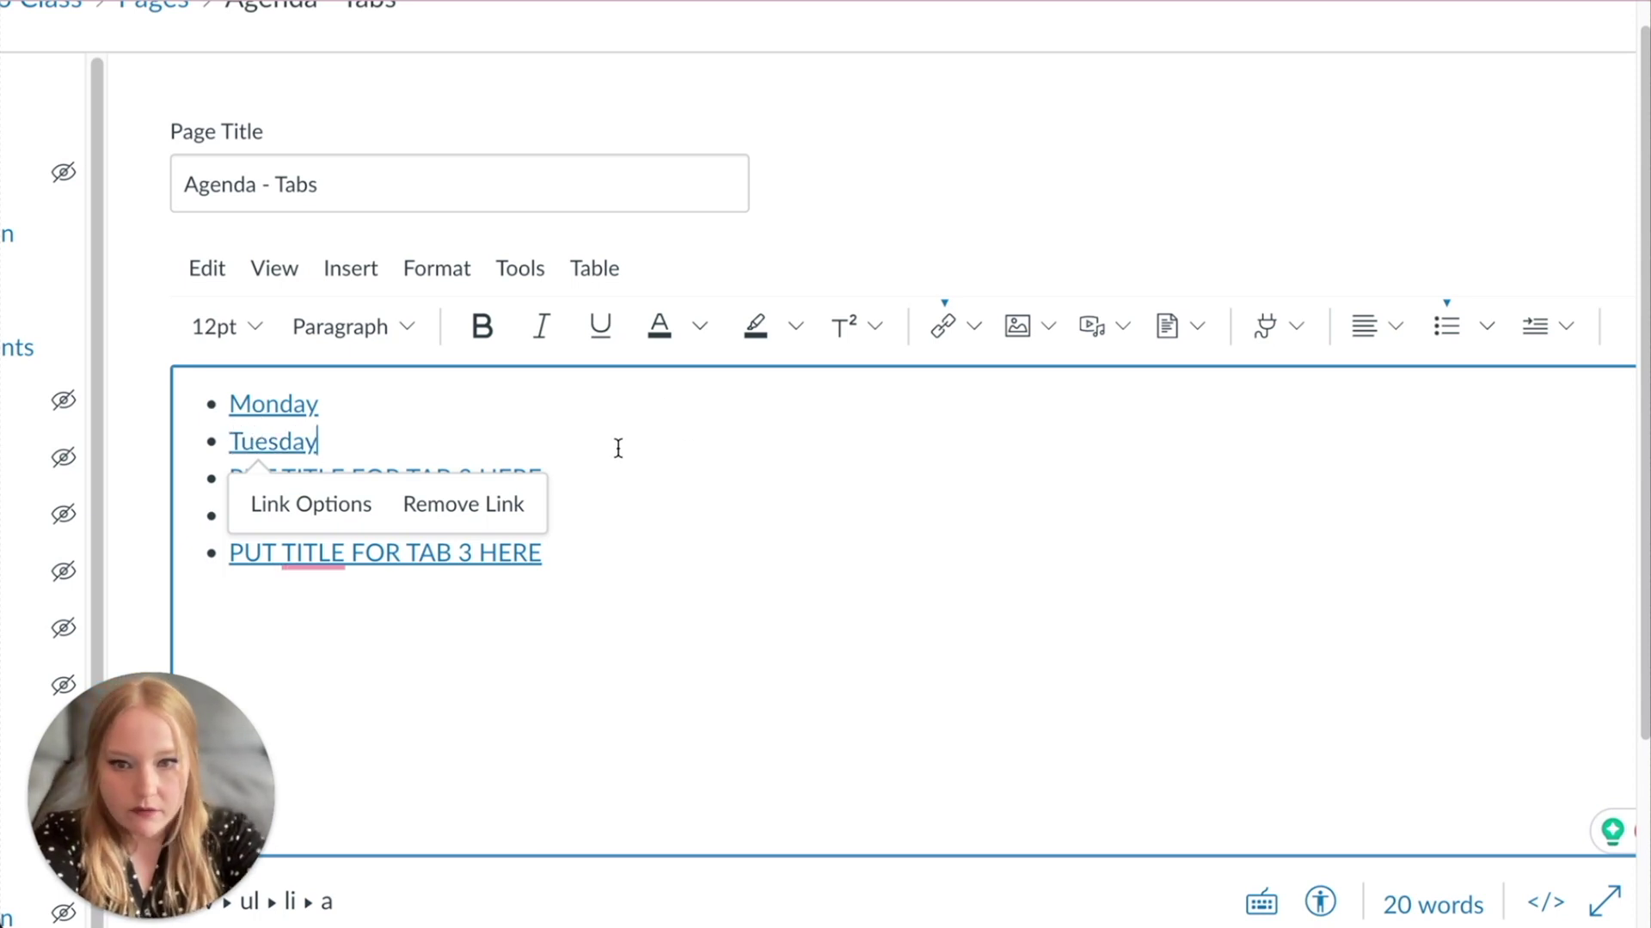
Step: Replace the third tab's placeholder title with Wednesday, keeping its link
key(Down)
key(BackSpace)
key(BackSpace)
key(BackSpace)
key(BackSpace)
key(BackSpace)
key(BackSpace)
key(BackSpace)
key(BackSpace)
key(BackSpace)
key(BackSpace)
key(BackSpace)
key(BackSpace)
key(BackSpace)
key(BackSpace)
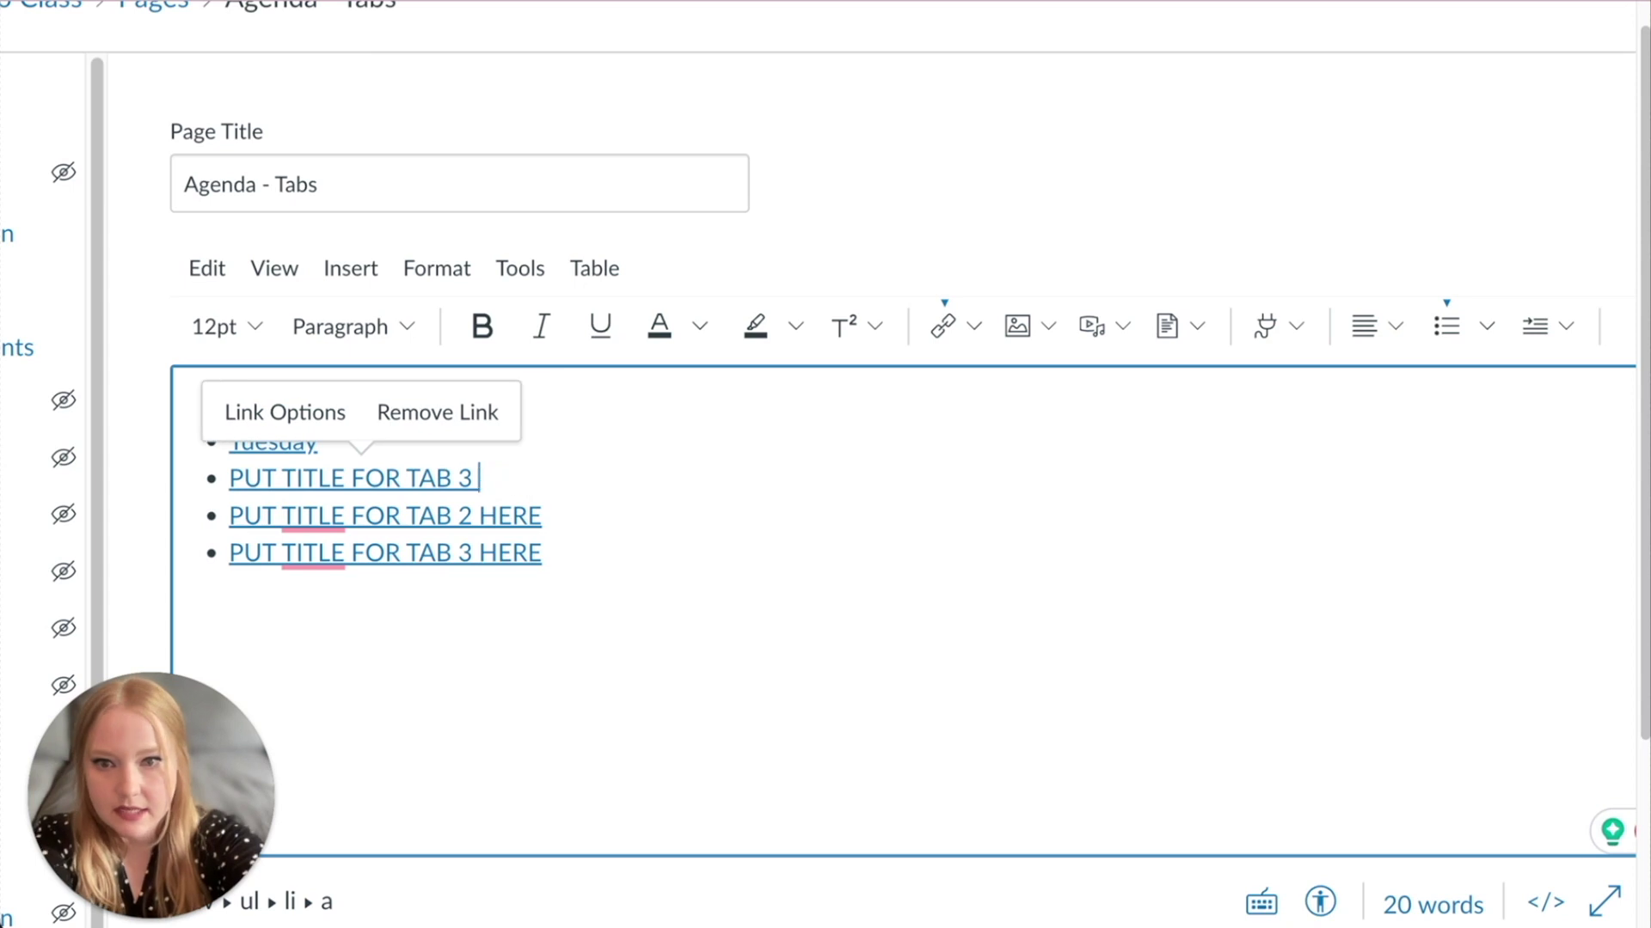
key(BackSpace)
key(BackSpace)
key(BackSpace)
key(BackSpace)
key(BackSpace)
key(BackSpace)
key(BackSpace)
key(BackSpace)
key(BackSpace)
key(BackSpace)
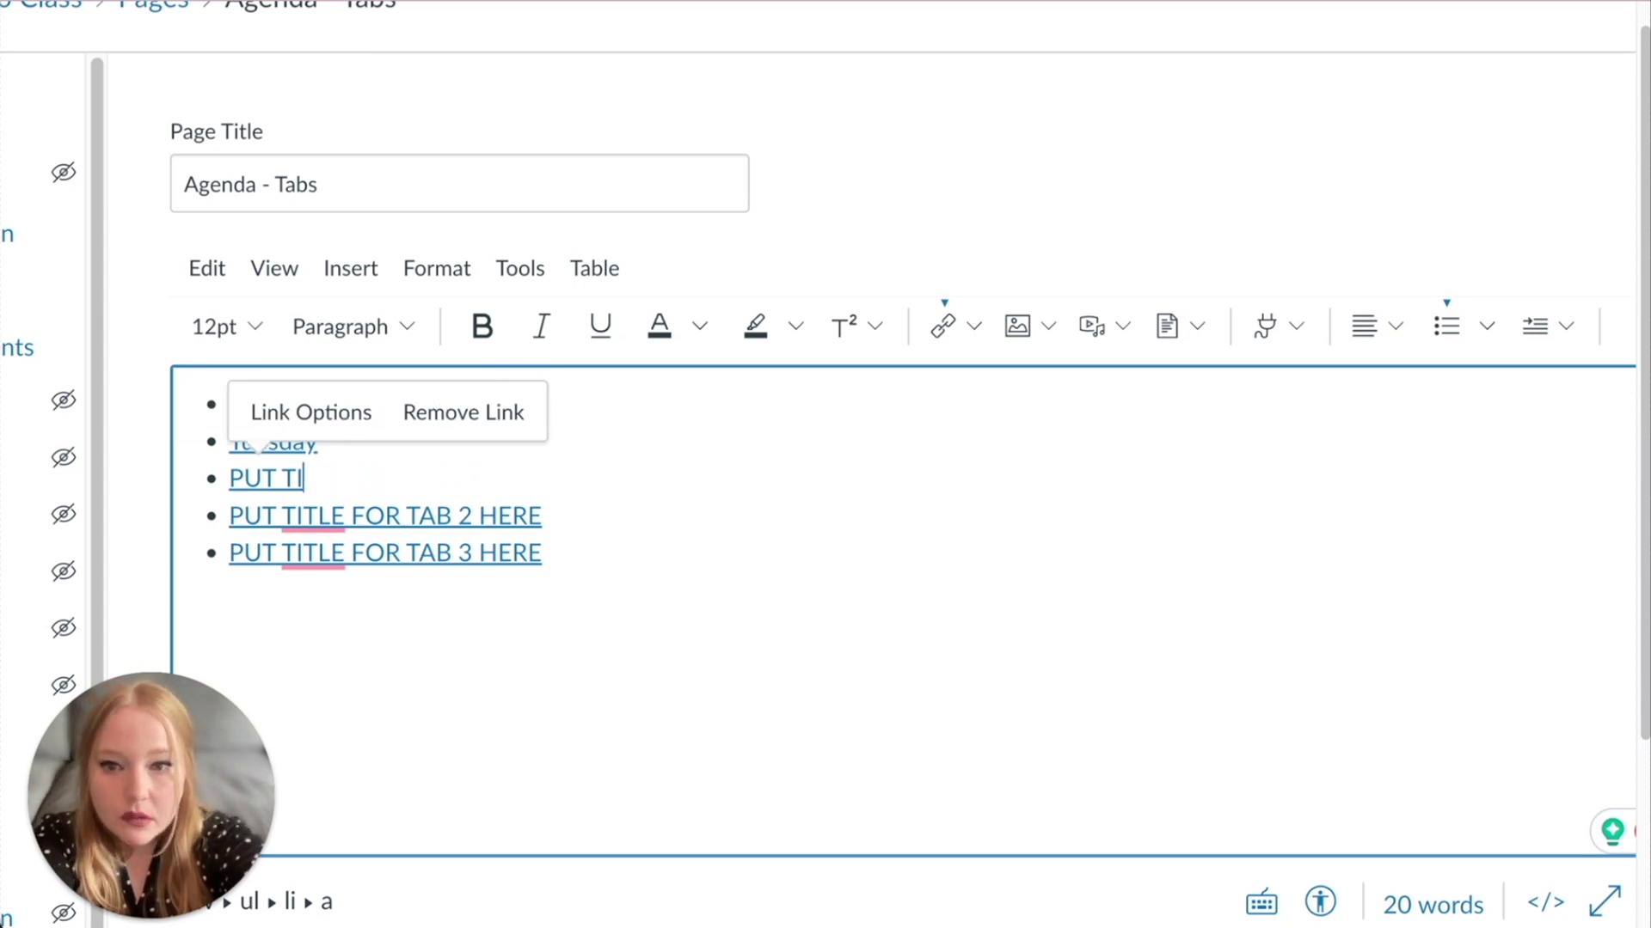
text(Wednesday)
mouse_move(231, 553)
mouse_down()
mouse_move(249, 542)
mouse_move(229, 518)
mouse_up()
key(BackSpace)
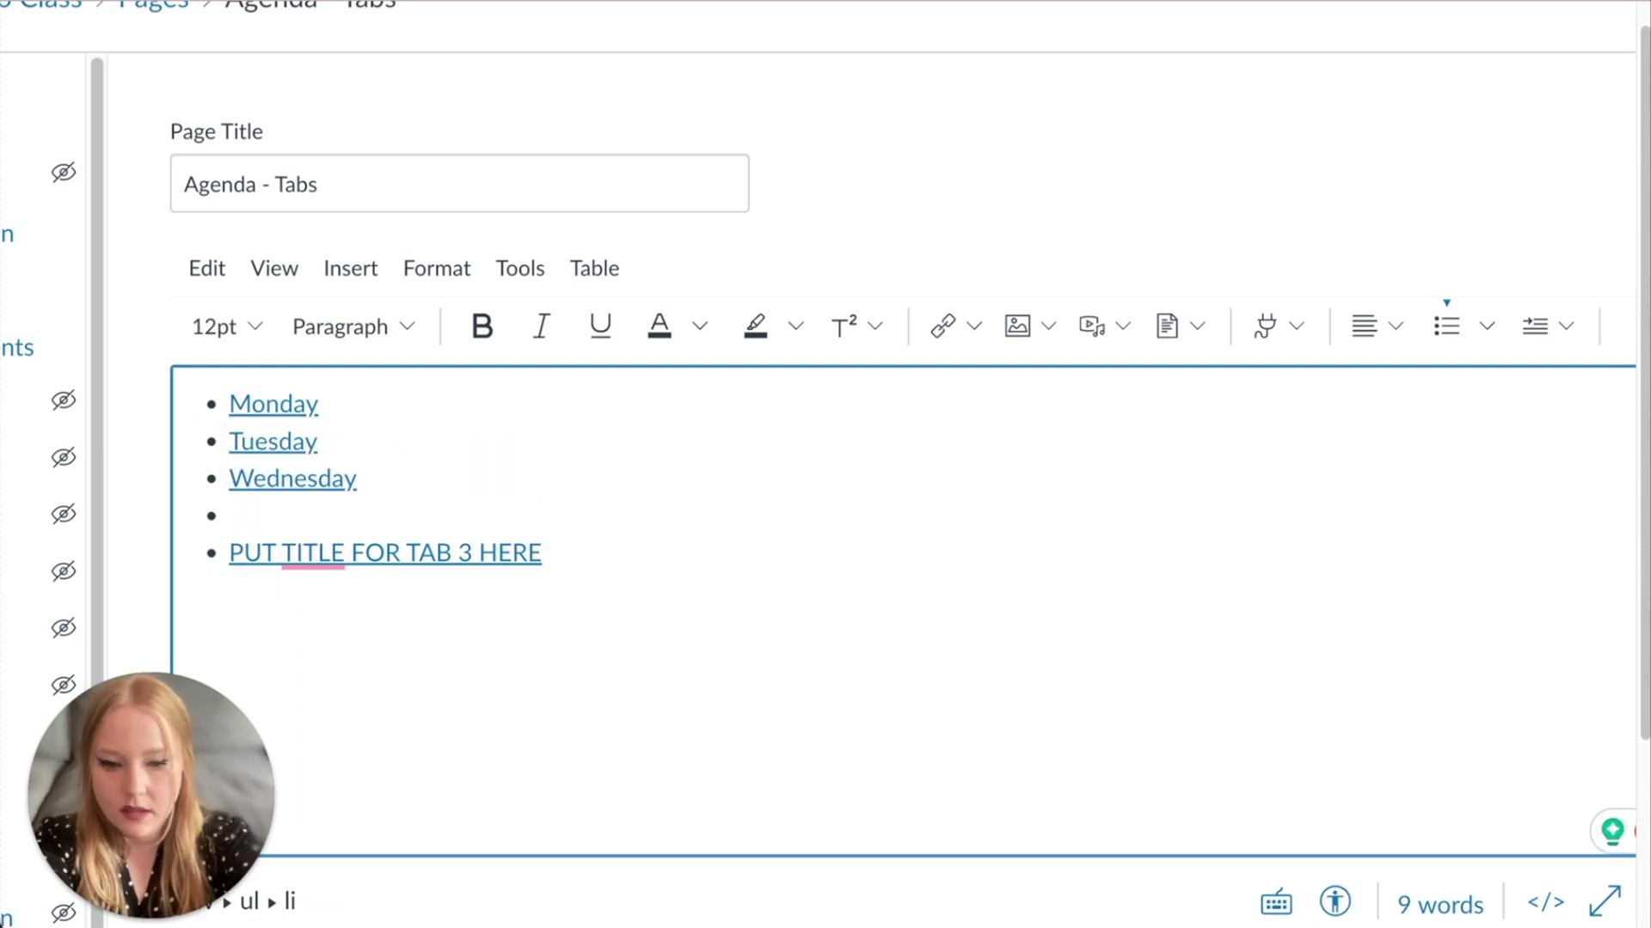
text(Thurda)
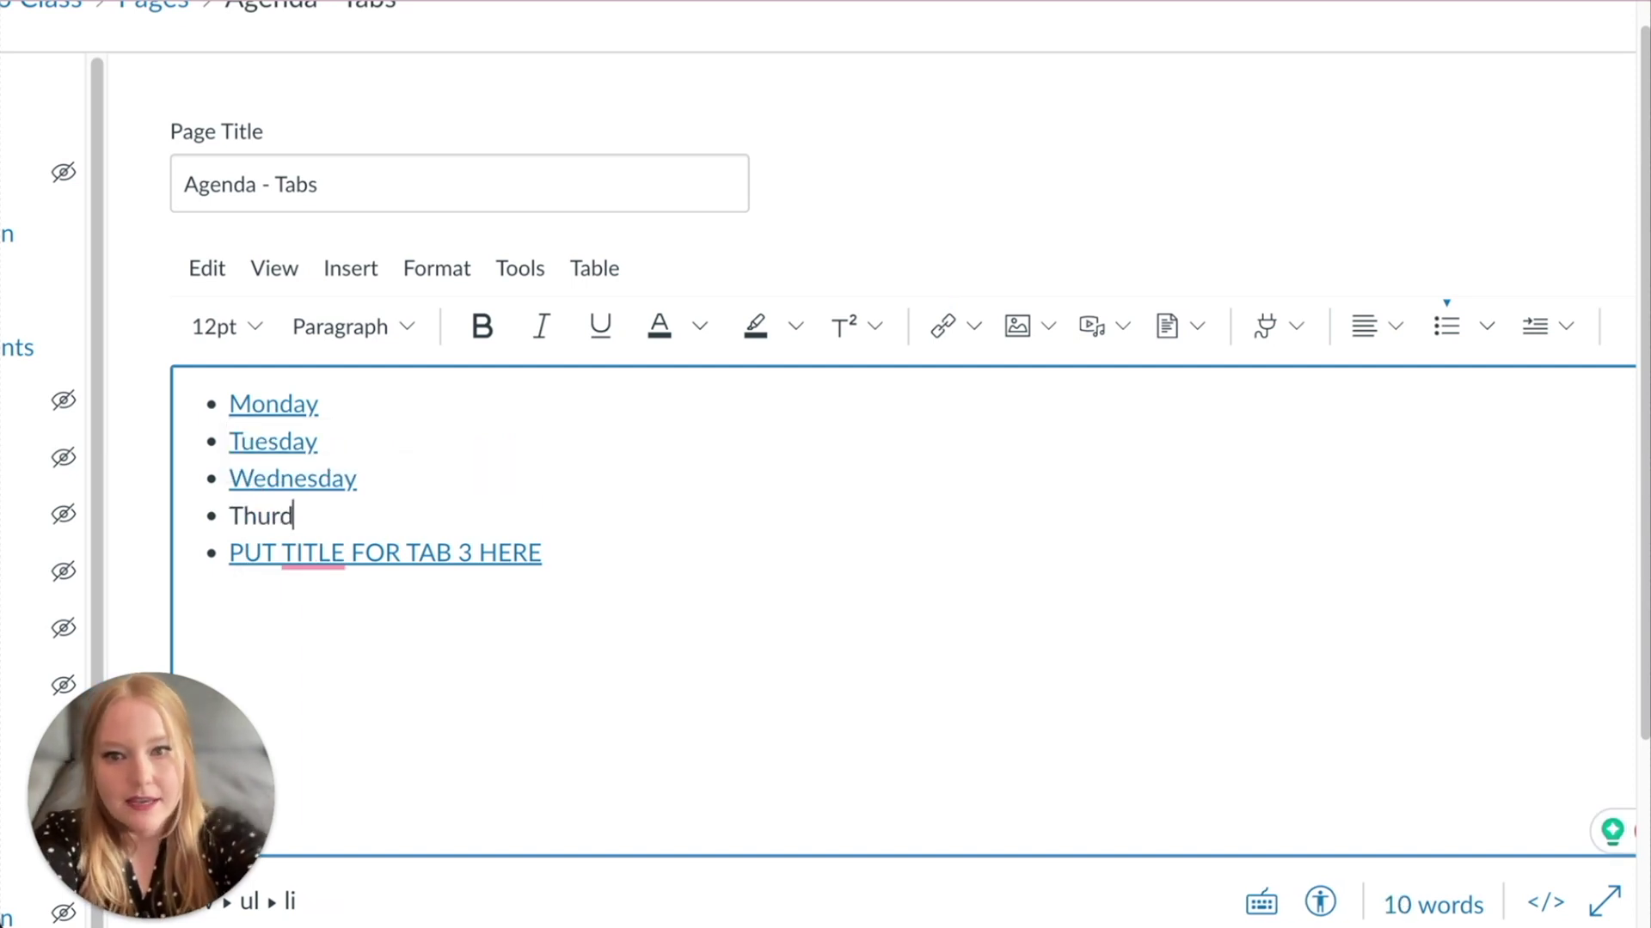
key(BackSpace)
key(BackSpace)
key(BackSpace)
key(BackSpace)
key(BackSpace)
key(BackSpace)
Step: Replace the fourth tab's placeholder title with Thursday, keeping its link
text(P)
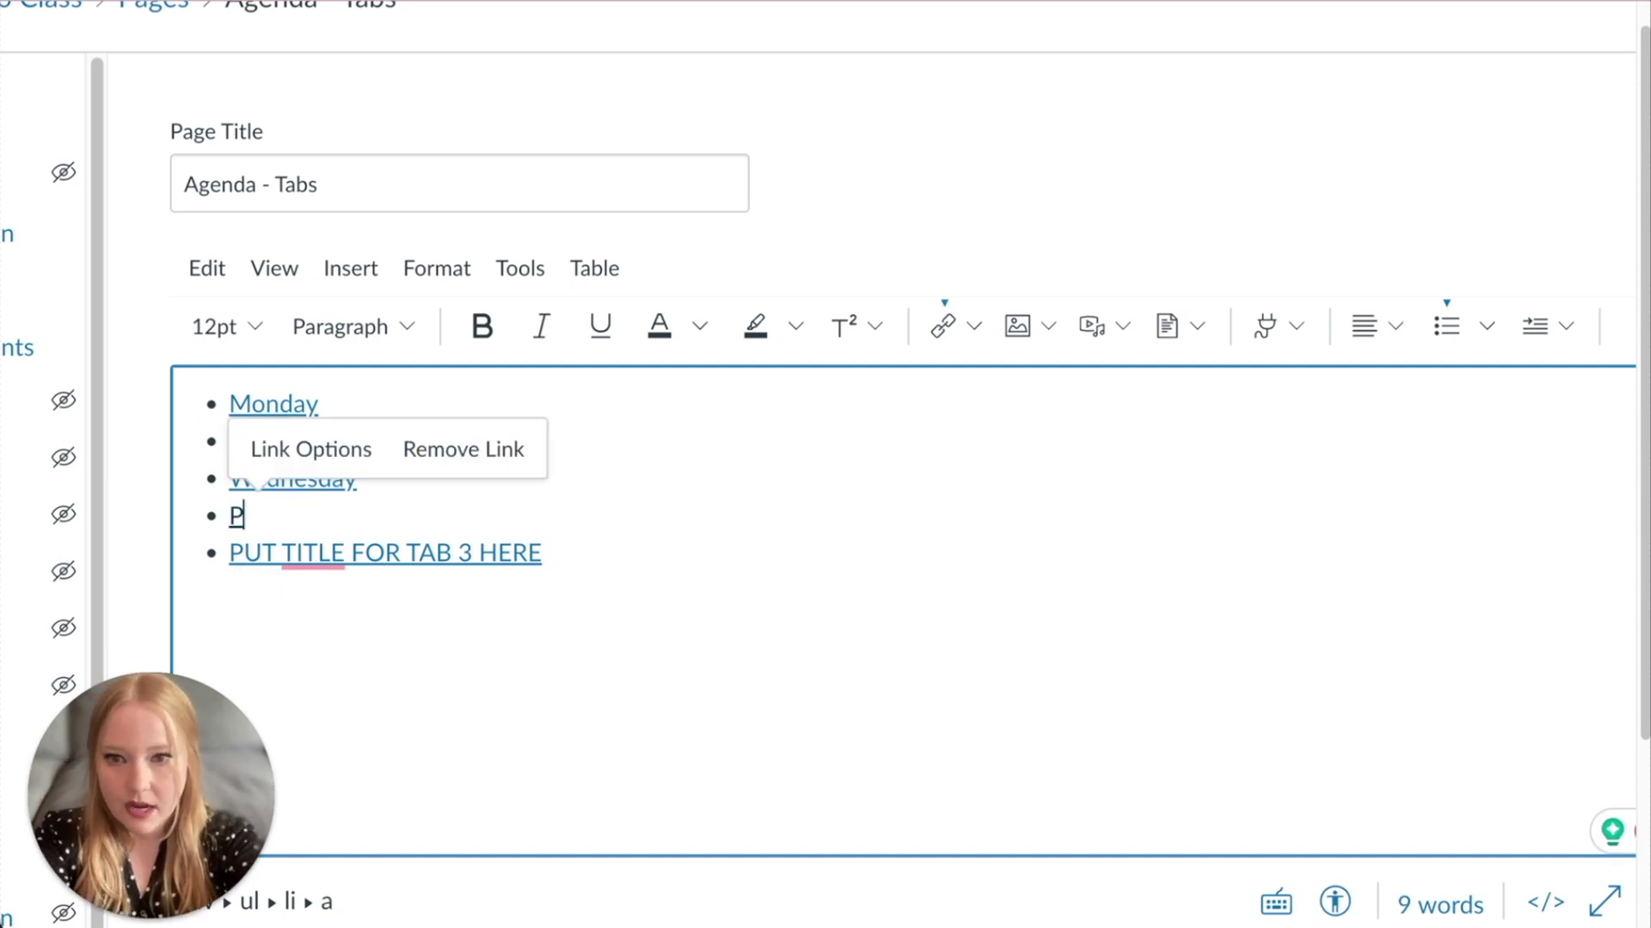
text(Thur)
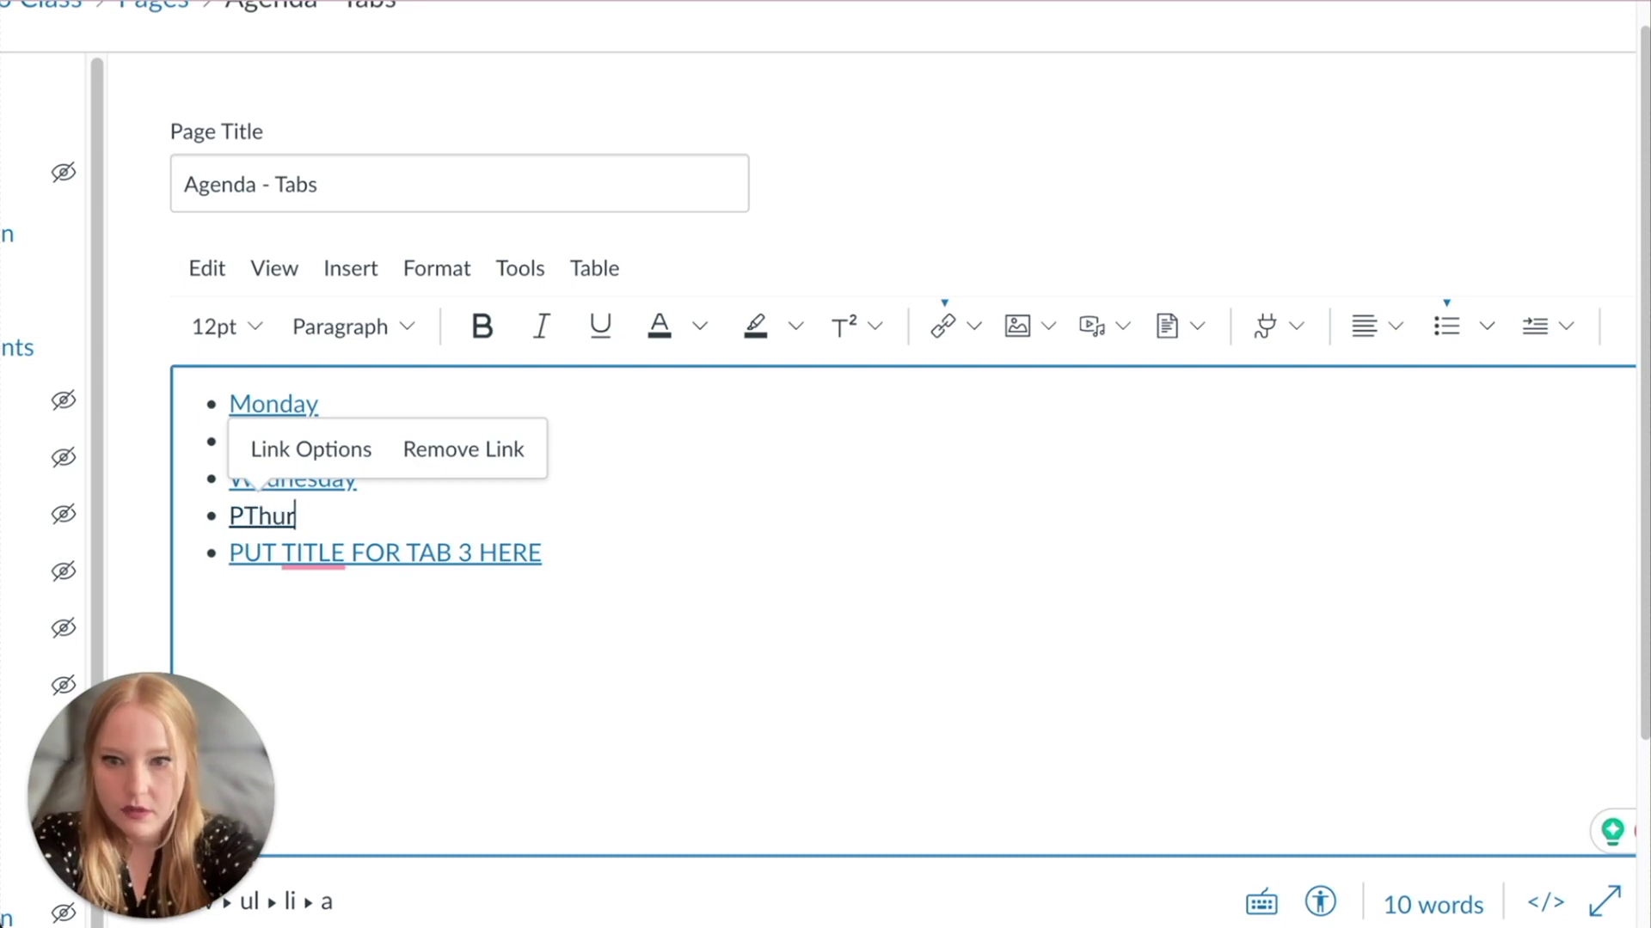
text(sday)
key(Left)
key(Left)
key(Left)
key(Left)
key(Left)
key(Left)
key(Left)
key(Left)
key(BackSpace)
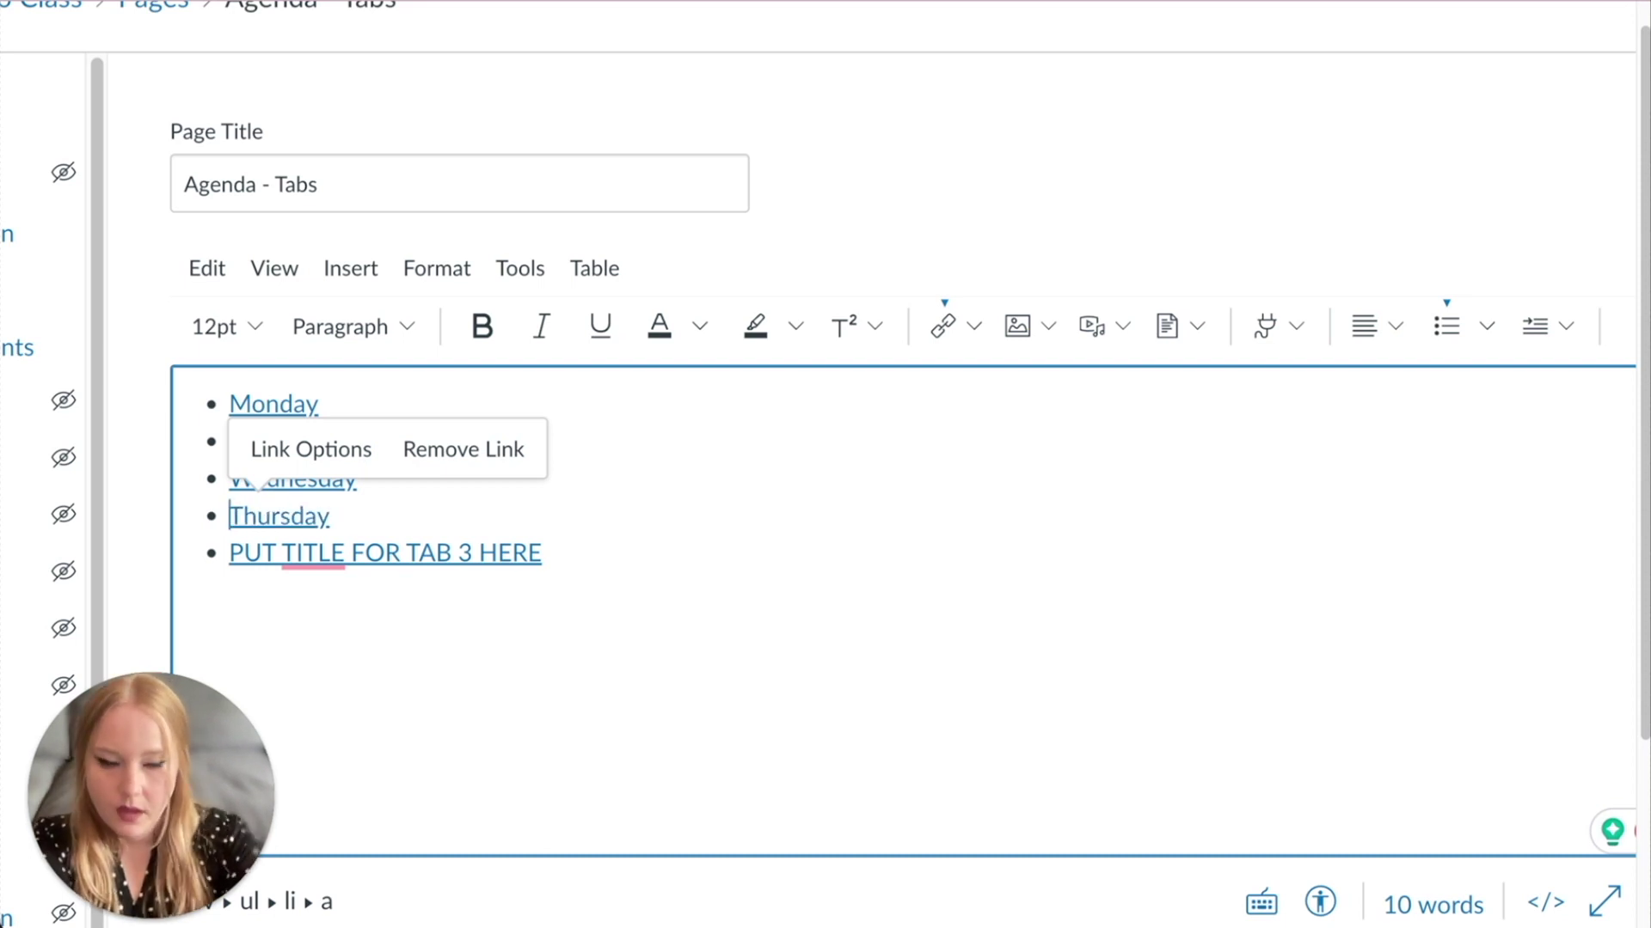
Step: Replace the fifth tab's placeholder title with Friday, keeping its link
triple_click(533, 553)
text(Friday)
key(Left)
key(Left)
key(Left)
key(Left)
key(Left)
key(Left)
Step: Save the page and view its Tuesday, Wednesday, Thursday and Friday tabs
scroll(1581, 663, down, 6)
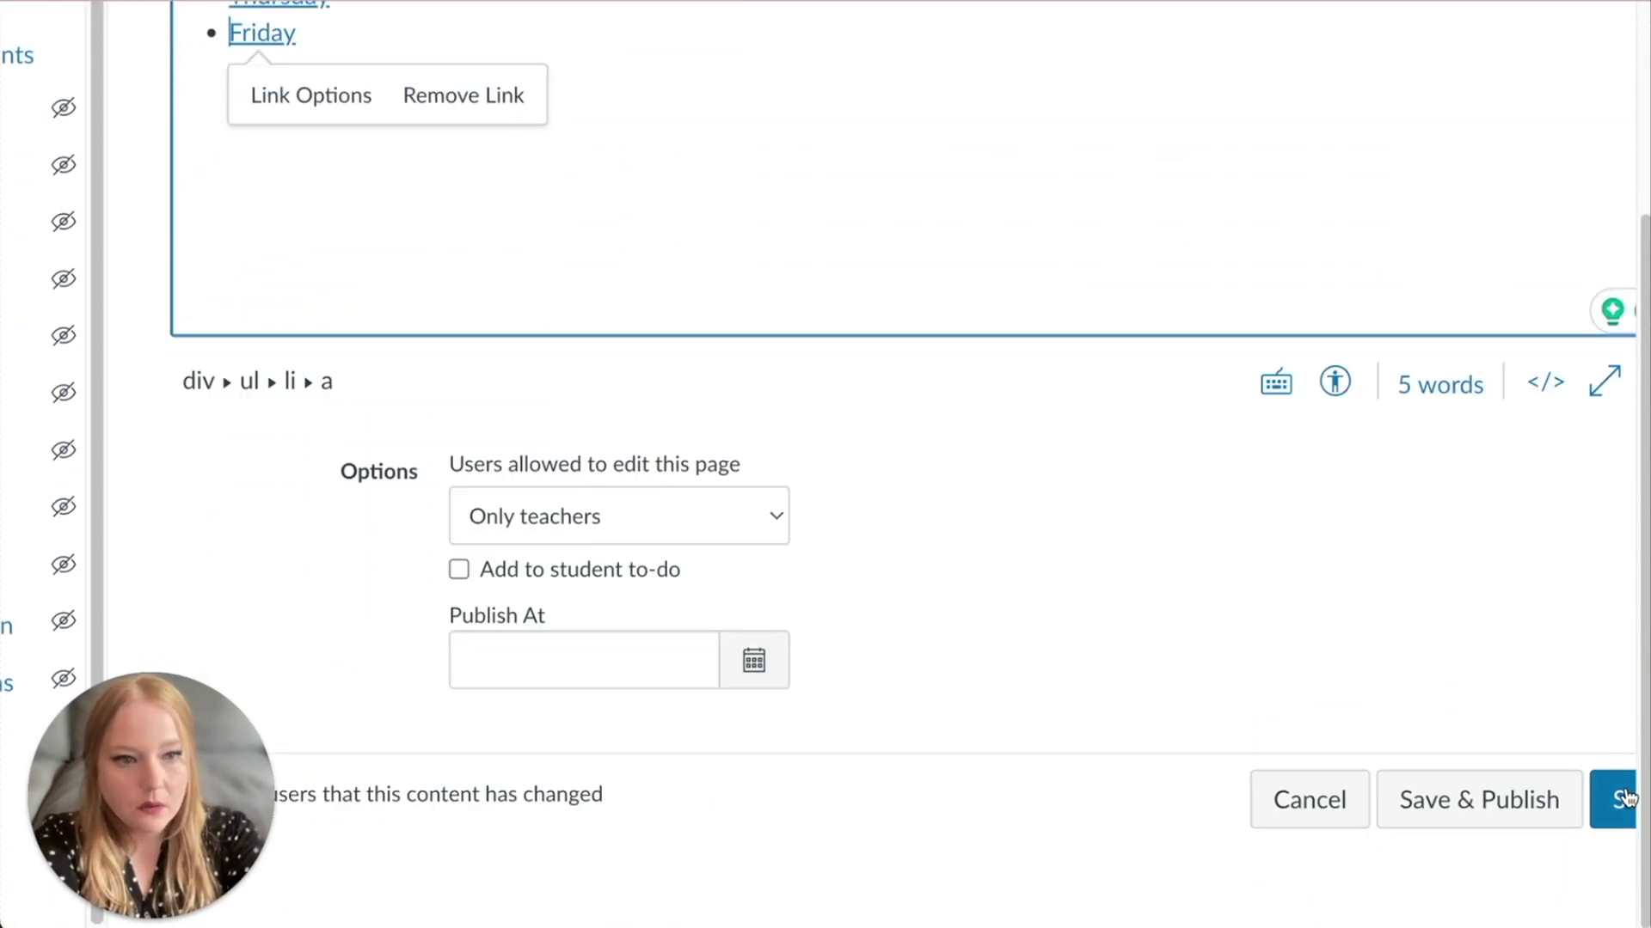
click(1621, 800)
click(534, 334)
click(638, 337)
click(756, 337)
click(854, 337)
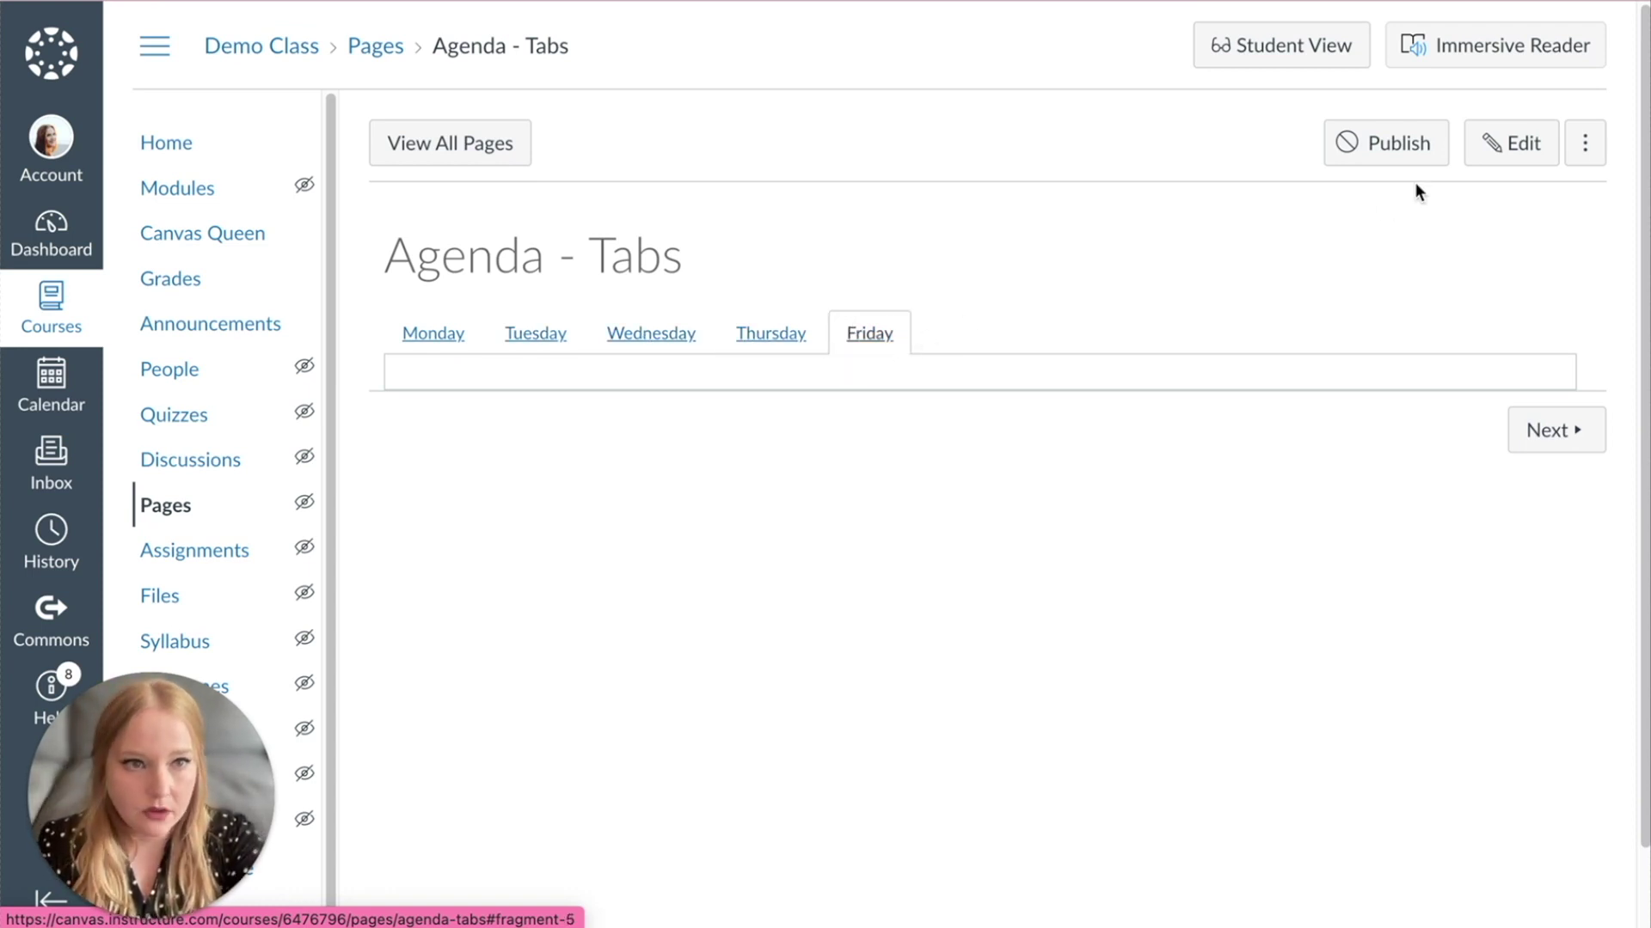
Step: Reopen the page's HTML code for editing and enter "Monday:" inside the fragment-1 div
click(1477, 163)
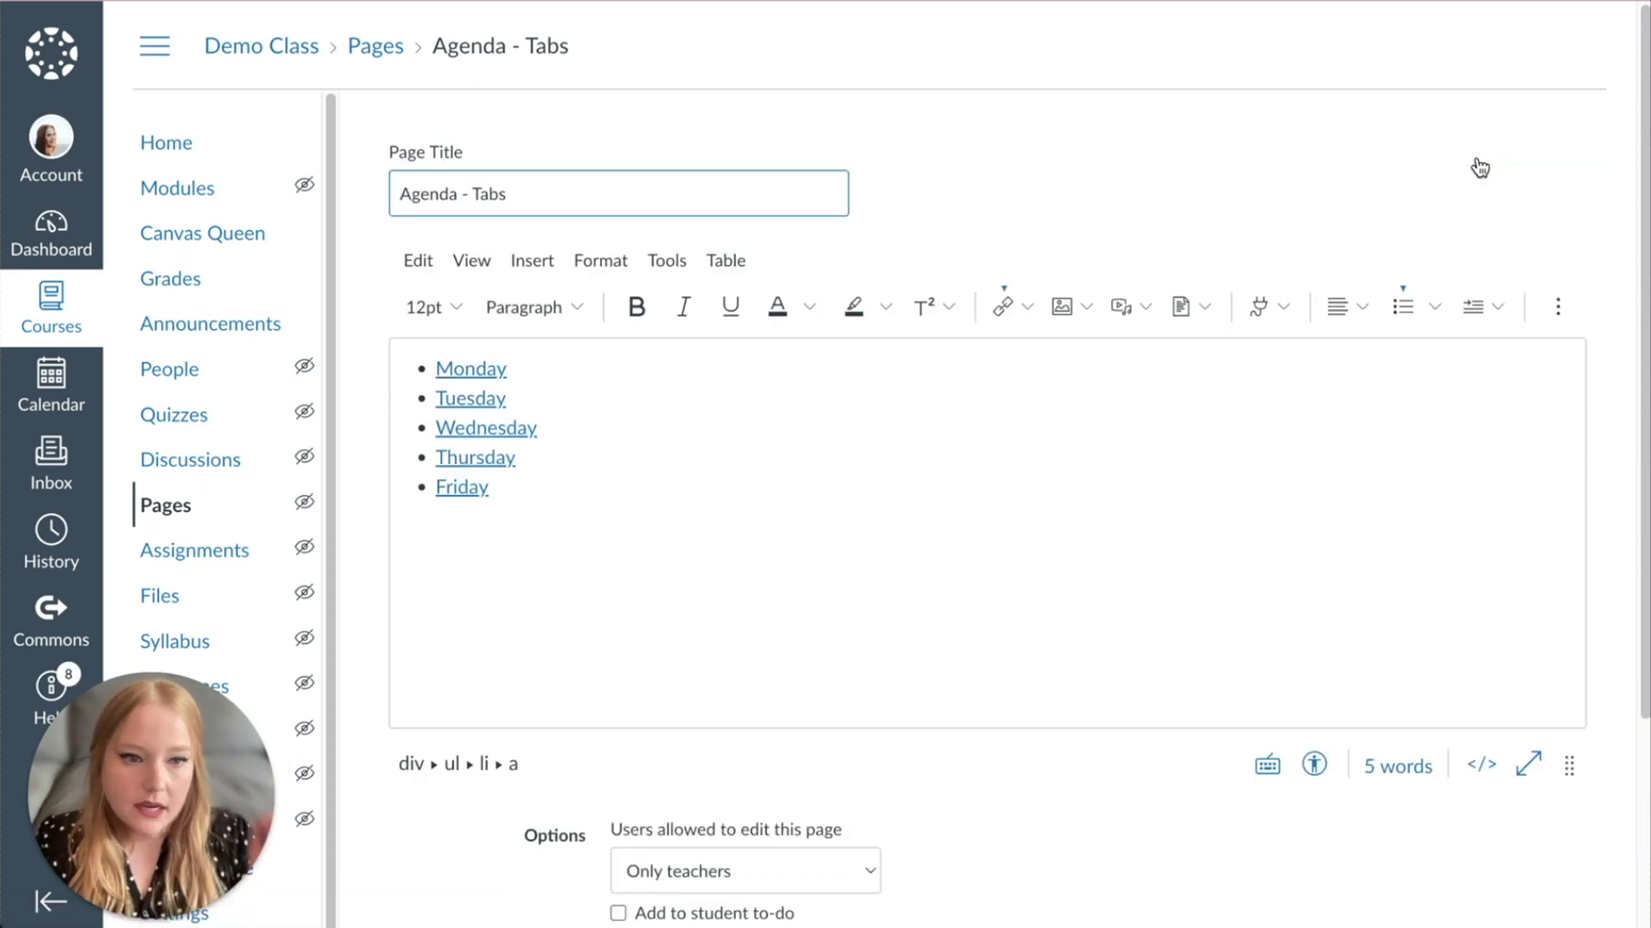
click(1481, 765)
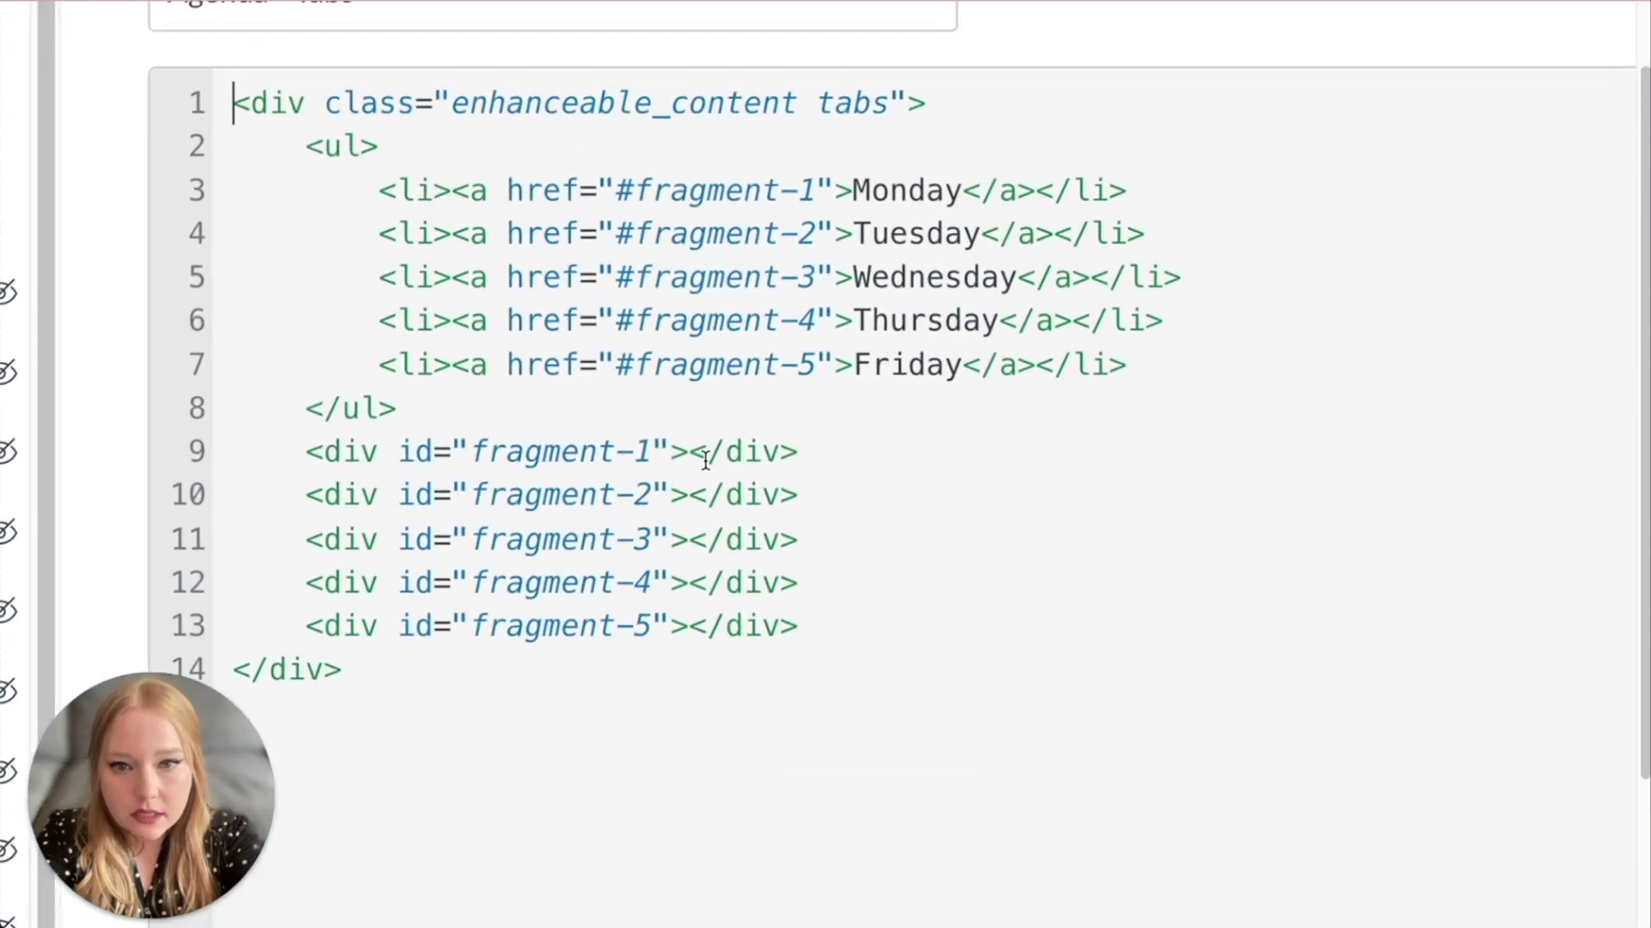
click(693, 459)
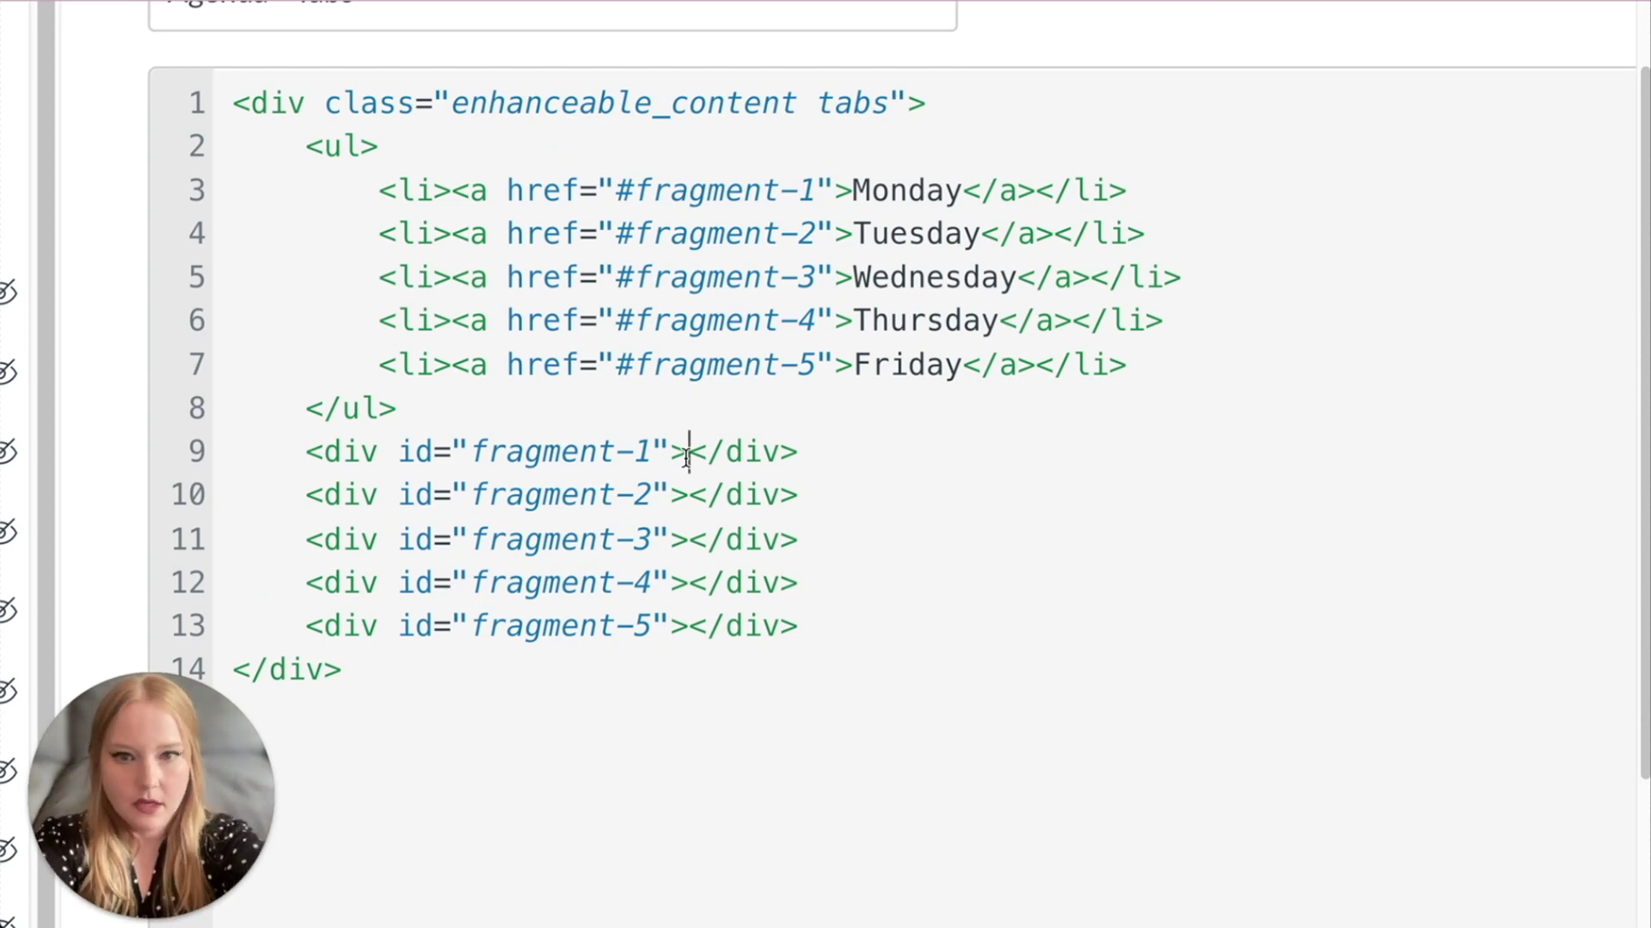
text(Monday)
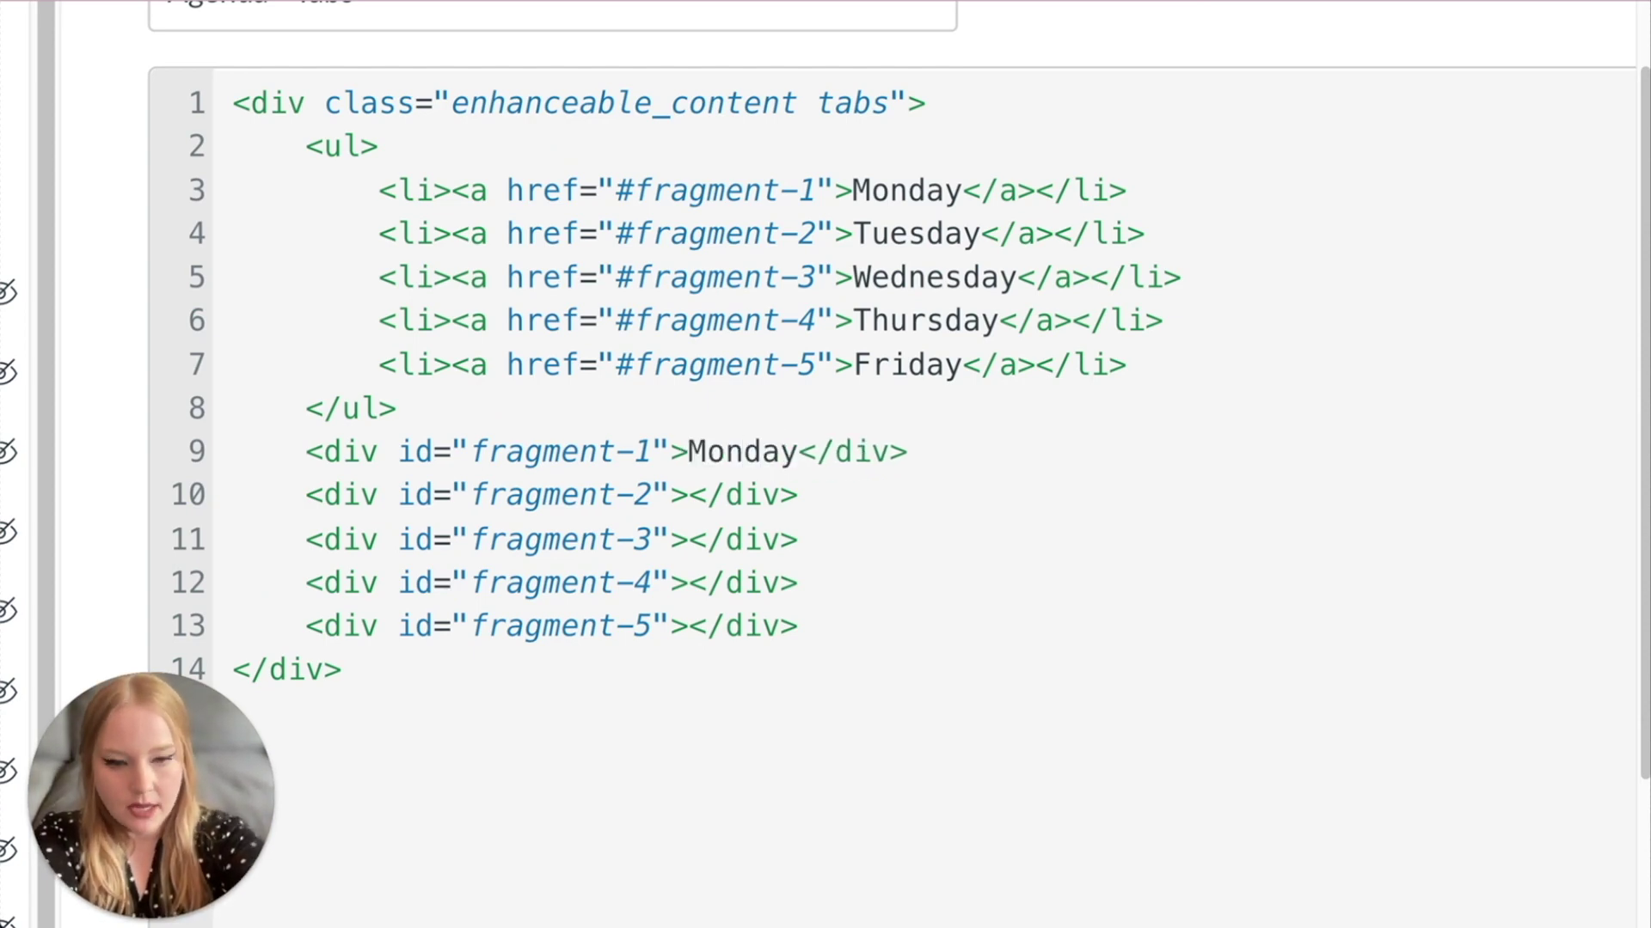
text(:)
Step: Enter "Tuesday:", "Wednesday:", "Thursday:" and "Friday:" inside the fragment-2 to fragment-5 divs respectively
click(688, 495)
text(Tuesday:)
click(689, 540)
text(Wednesday:)
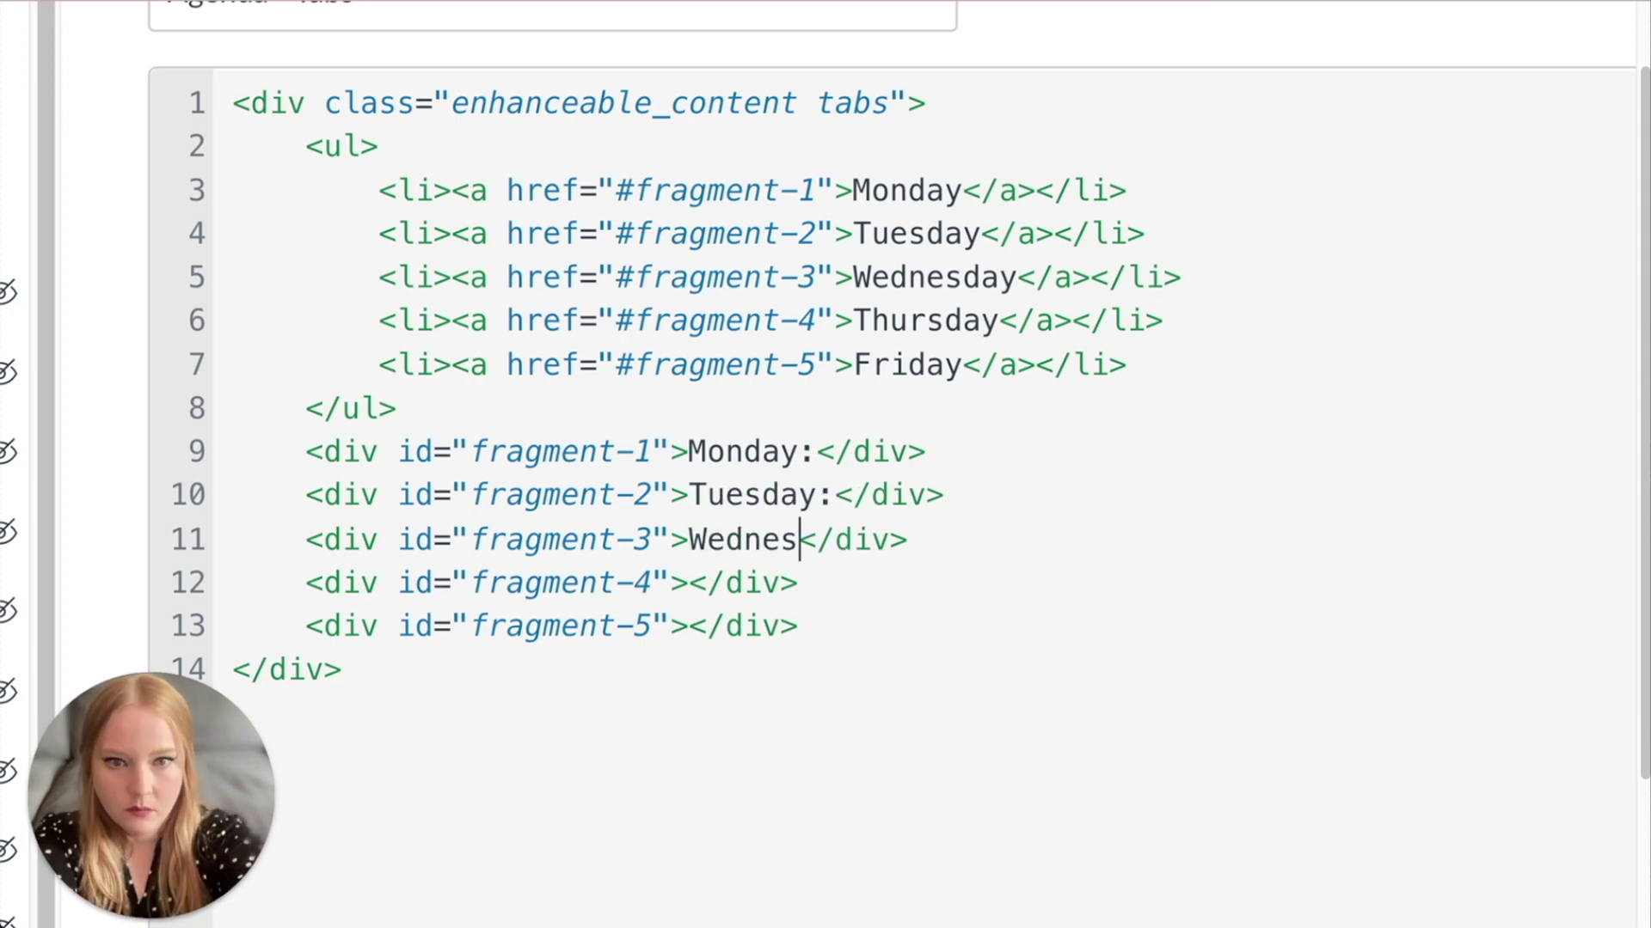
click(689, 583)
text(Thursday:)
click(689, 627)
text(Firday)
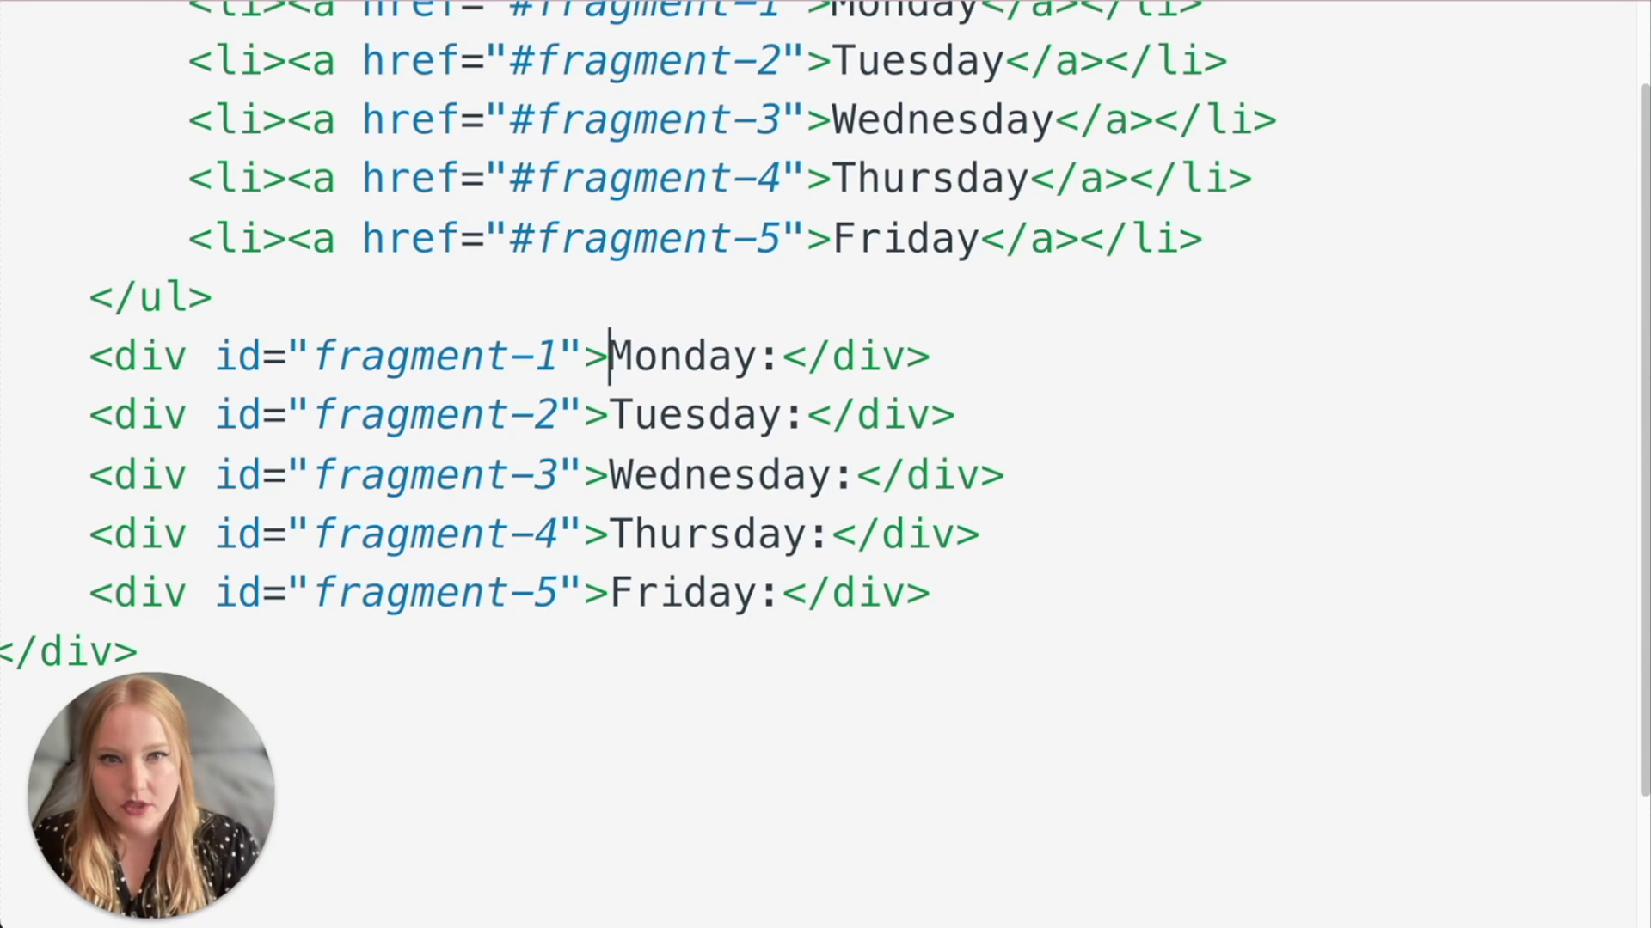
Step: Wrap the "Monday:" text in the fragment-1 div in <p> and </p> tags
text(<p>)
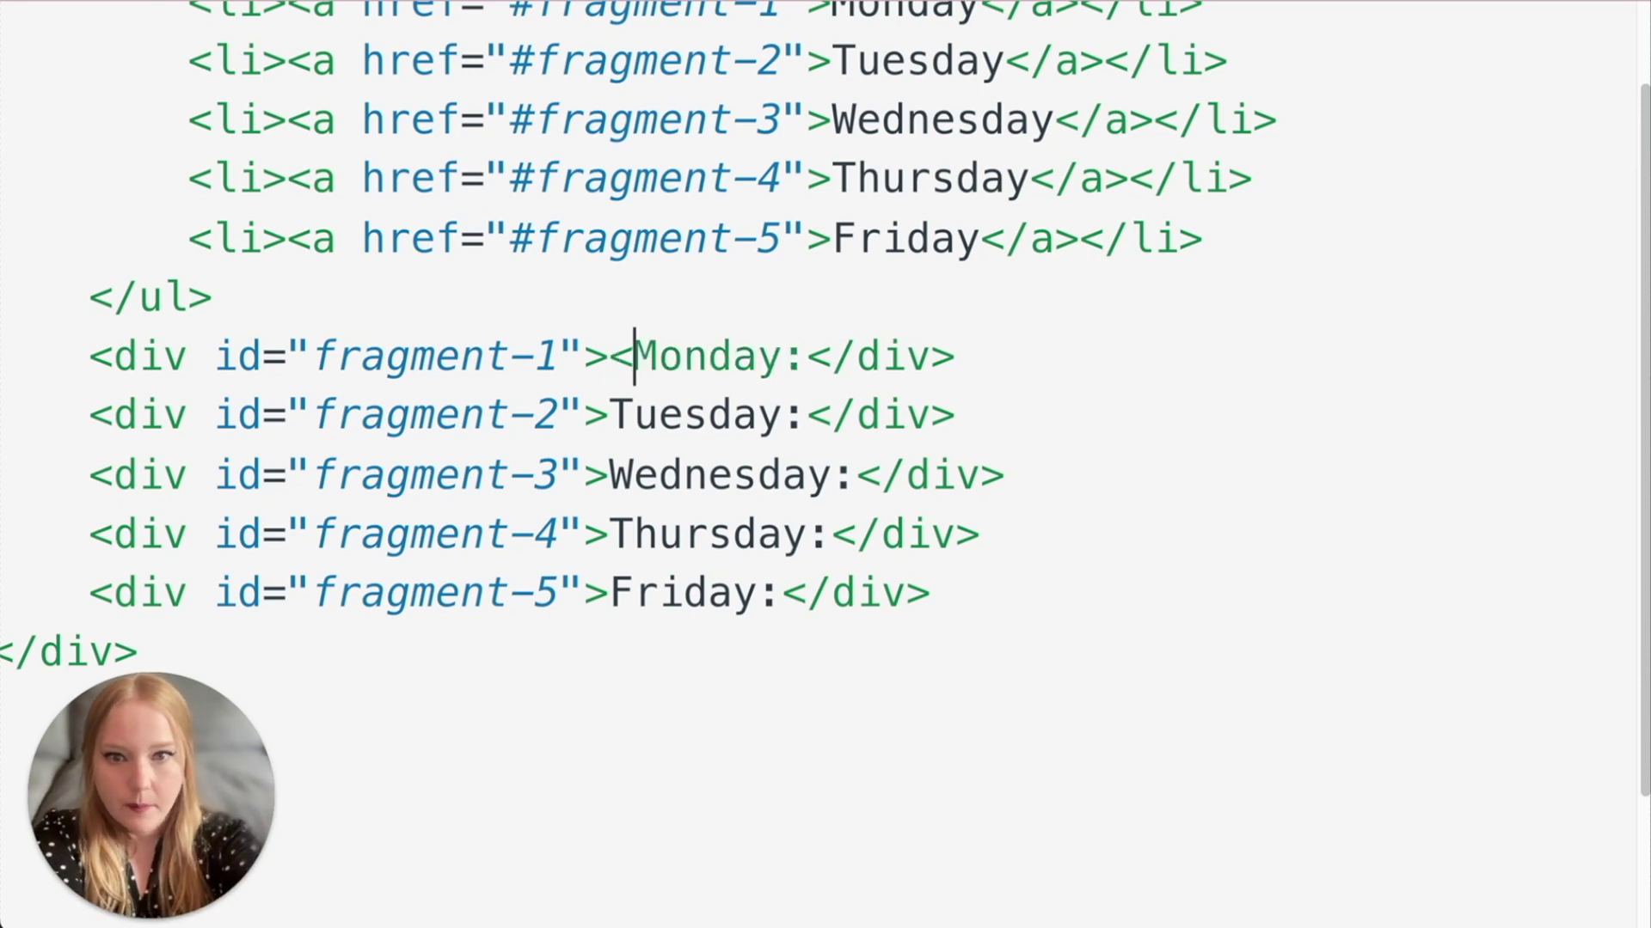
key(Right)
key(Right)
key(Right)
key(Right)
key(Right)
key(Right)
key(Right)
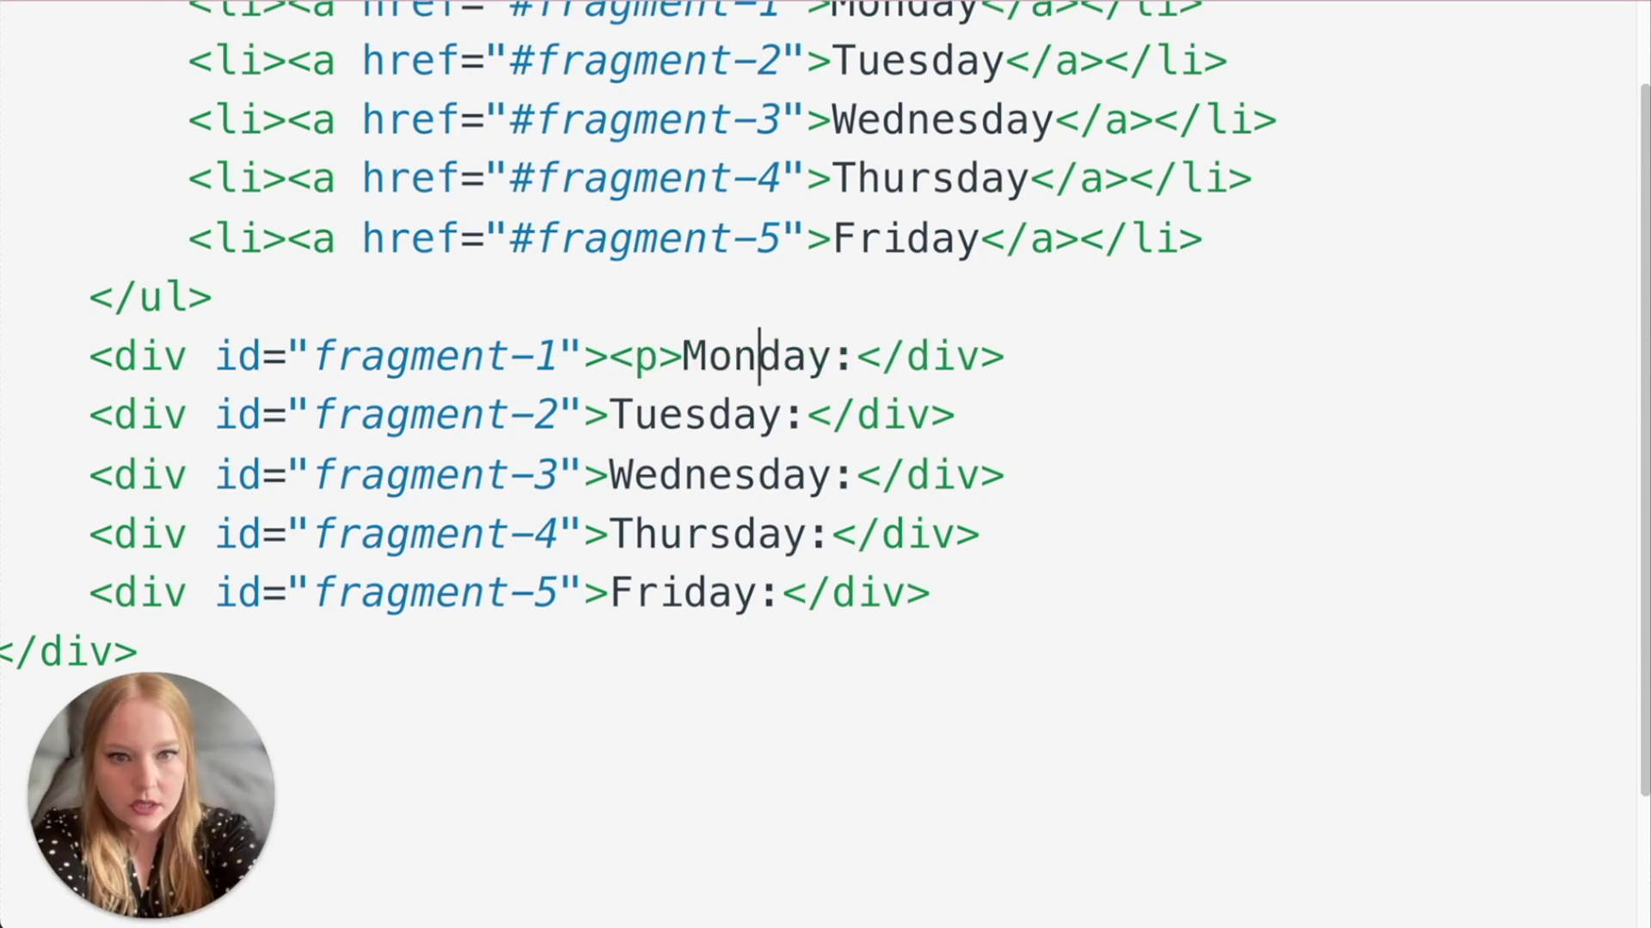
text(</)
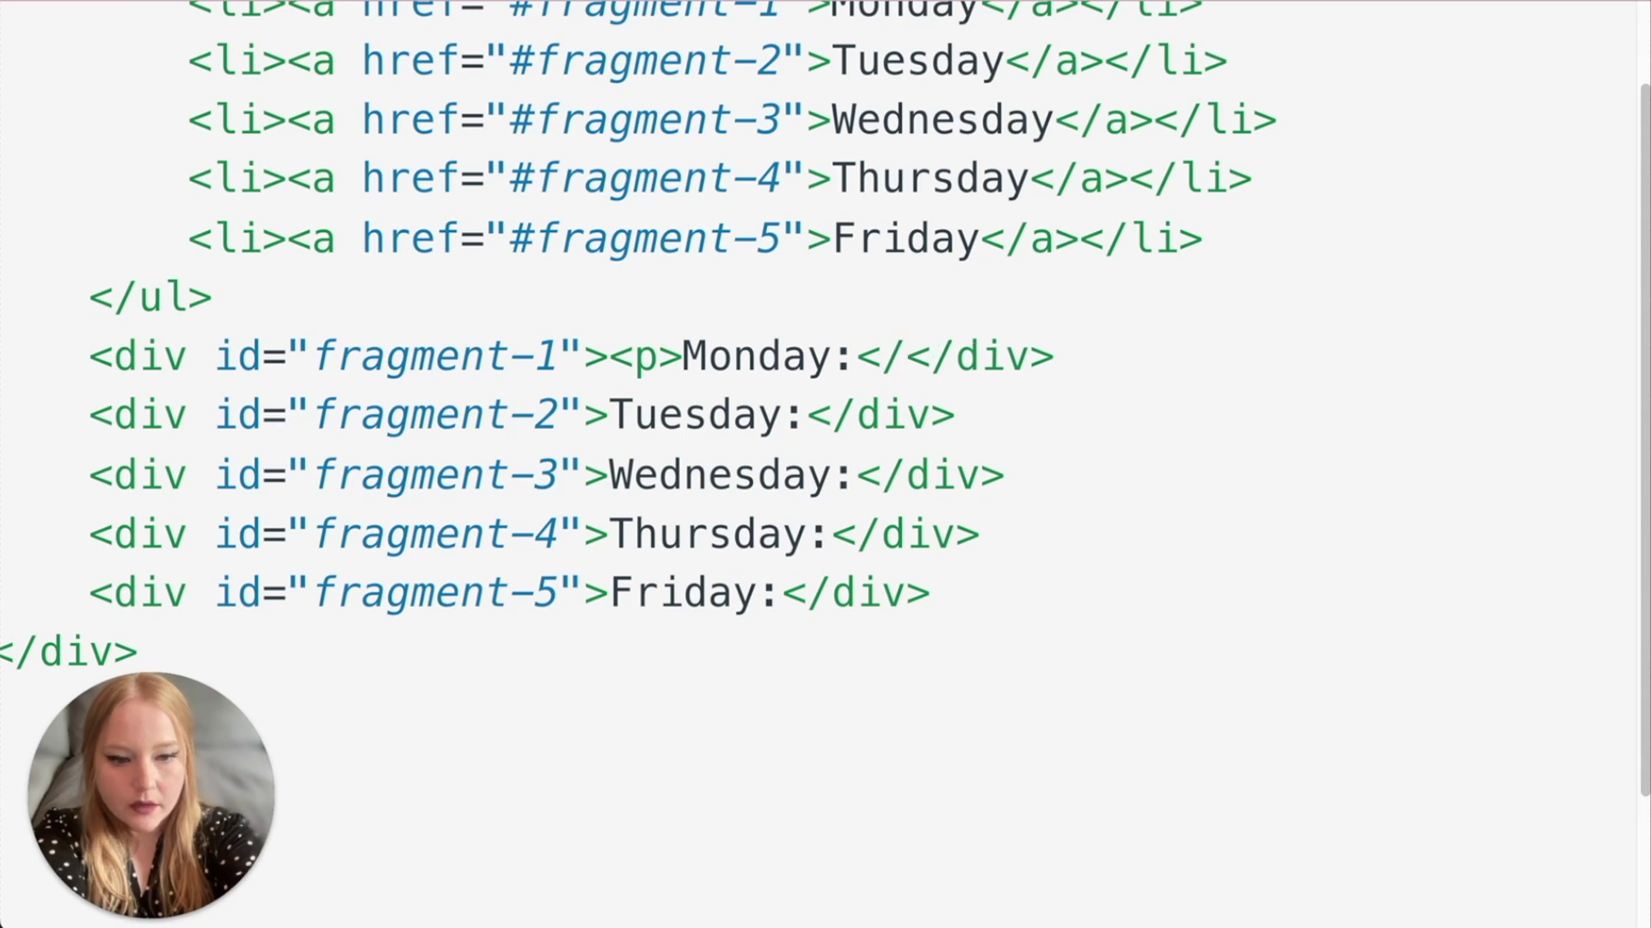
text(p>)
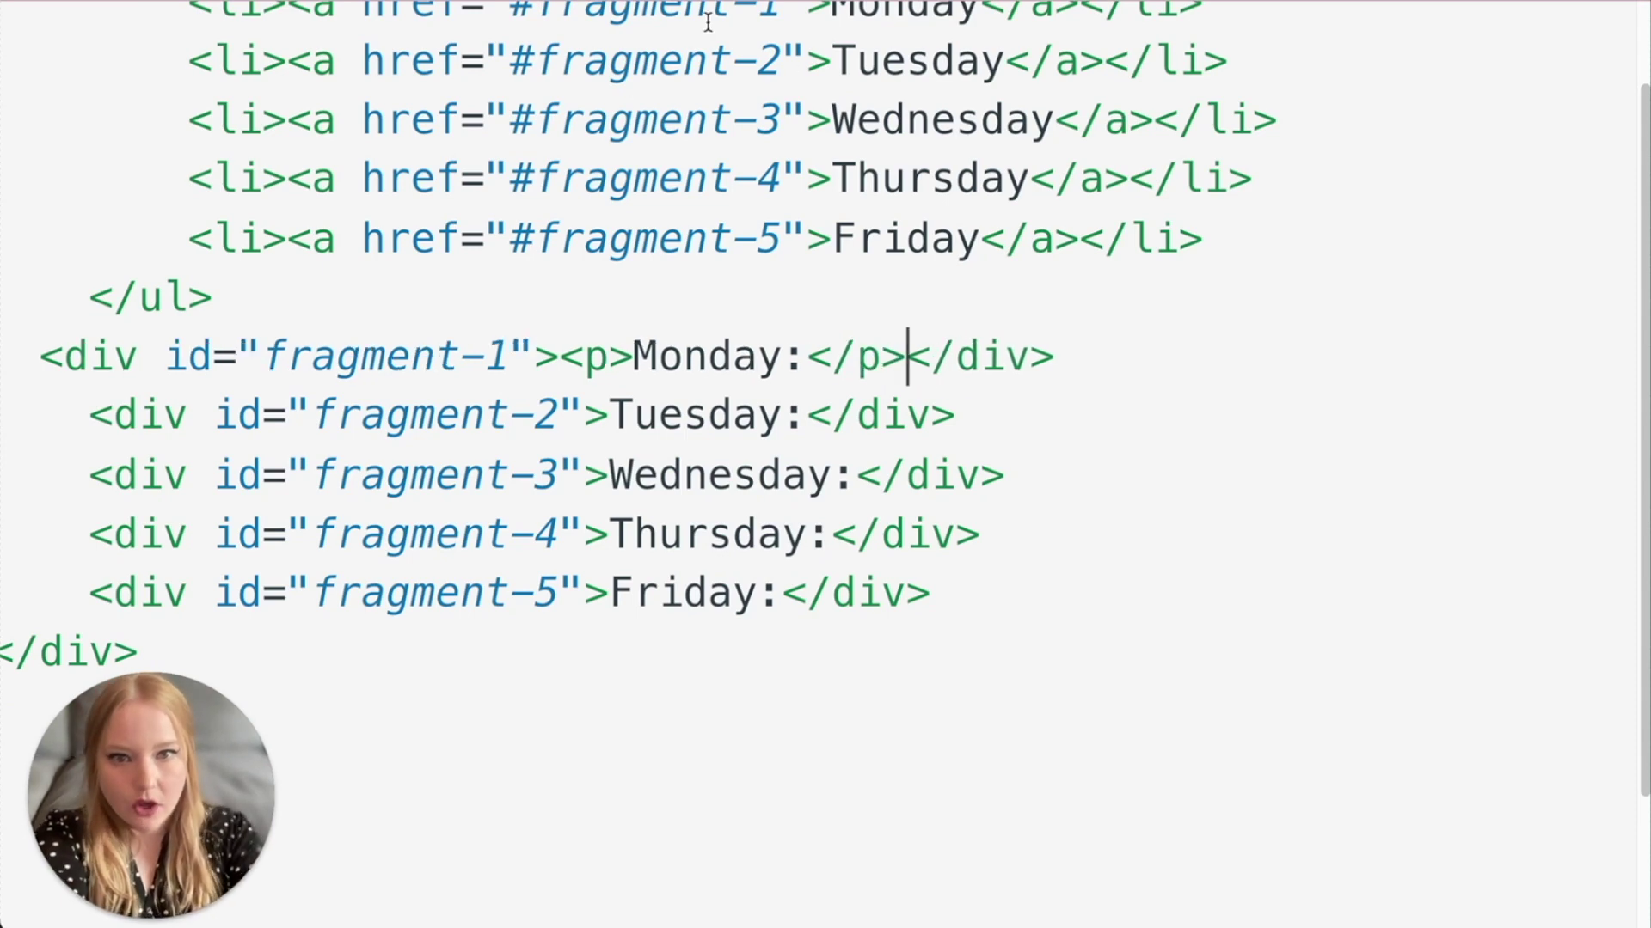
Step: Wrap the Tuesday to Friday texts in their divs in <p> and </p> tags and save the page
drag(560, 356, 625, 354)
key(ctrl+c)
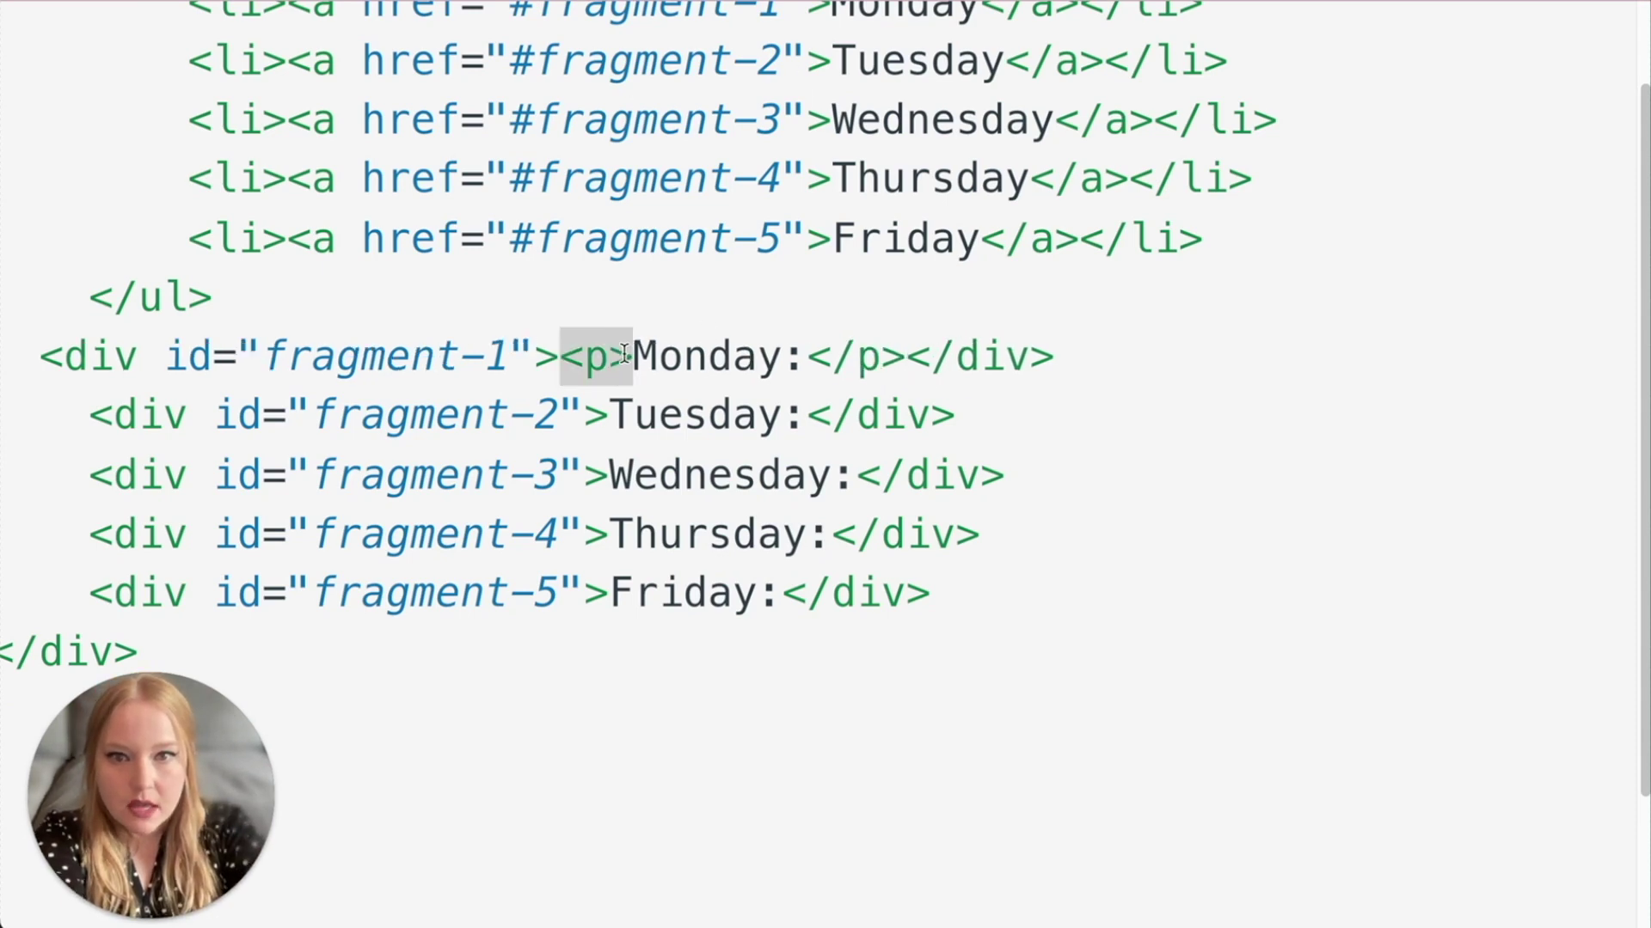
click(624, 413)
click(616, 412)
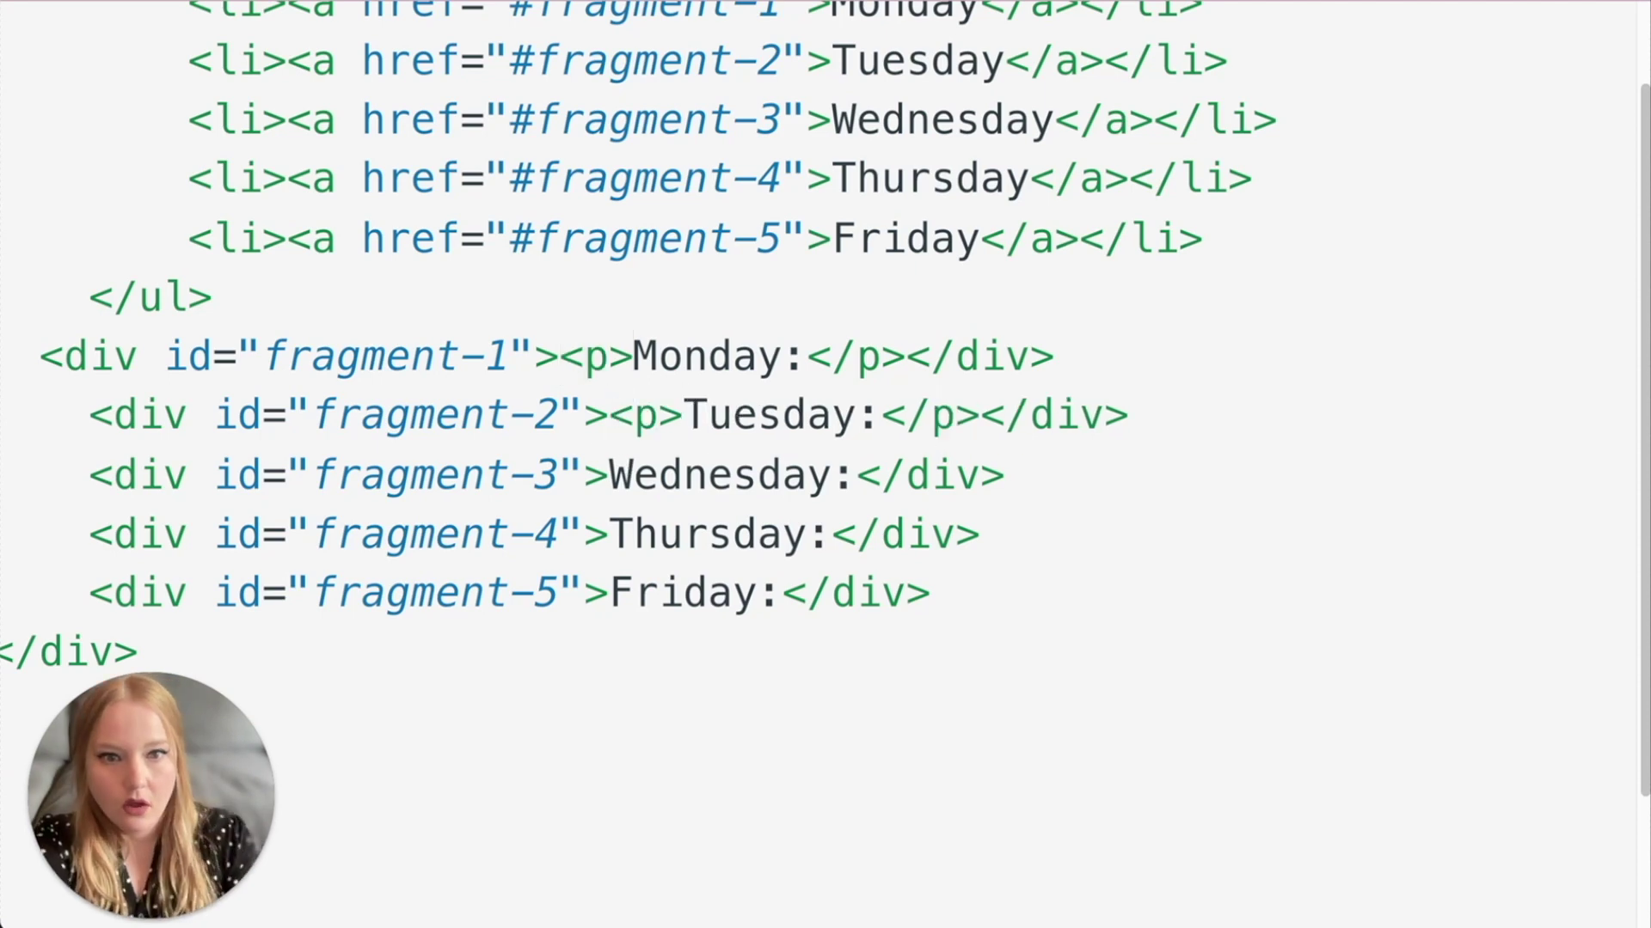
click(607, 475)
key(ctrl+v)
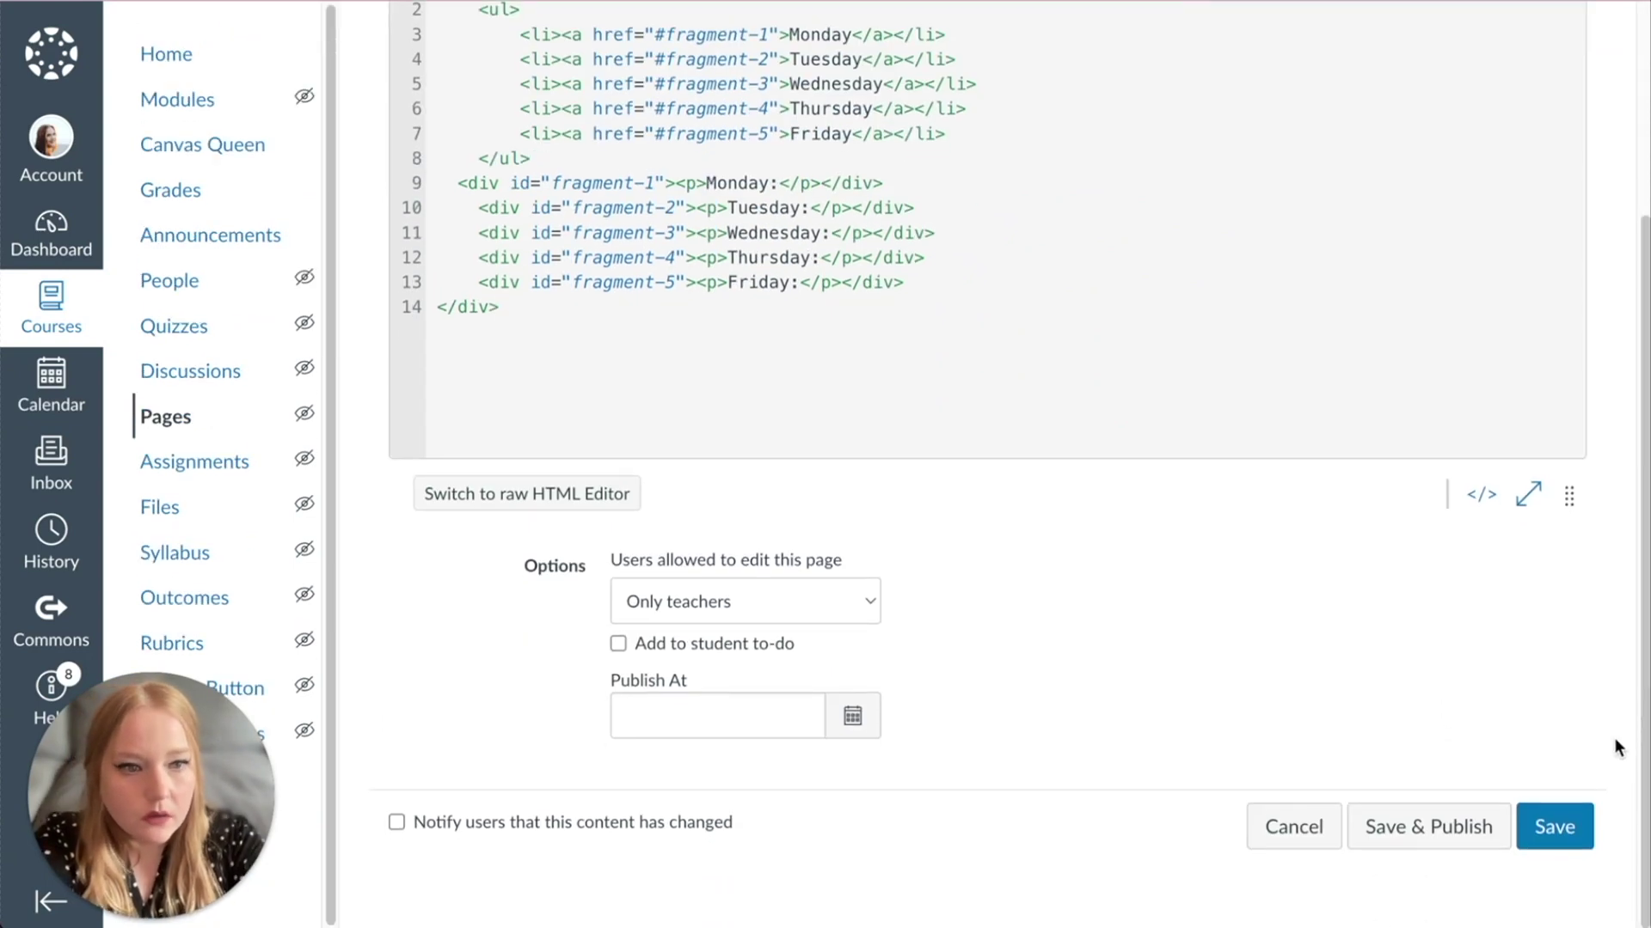
click(1575, 829)
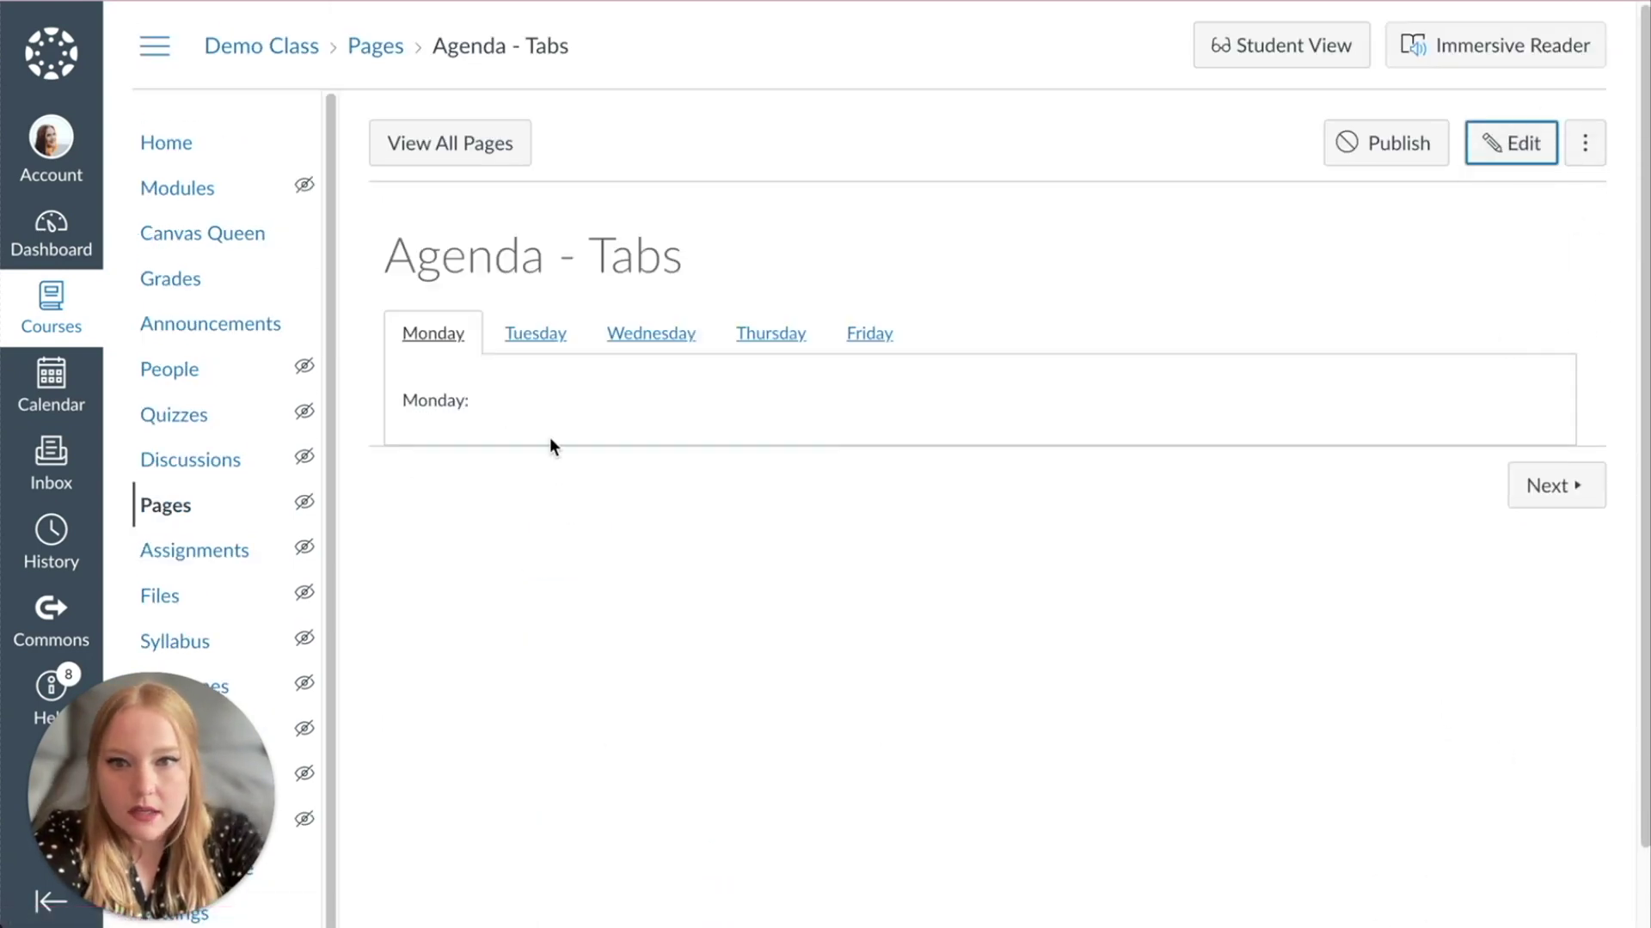
Step: Reopen the page for editing and add a bulleted item "Math assignment" below "Monday:"
click(1477, 148)
click(505, 529)
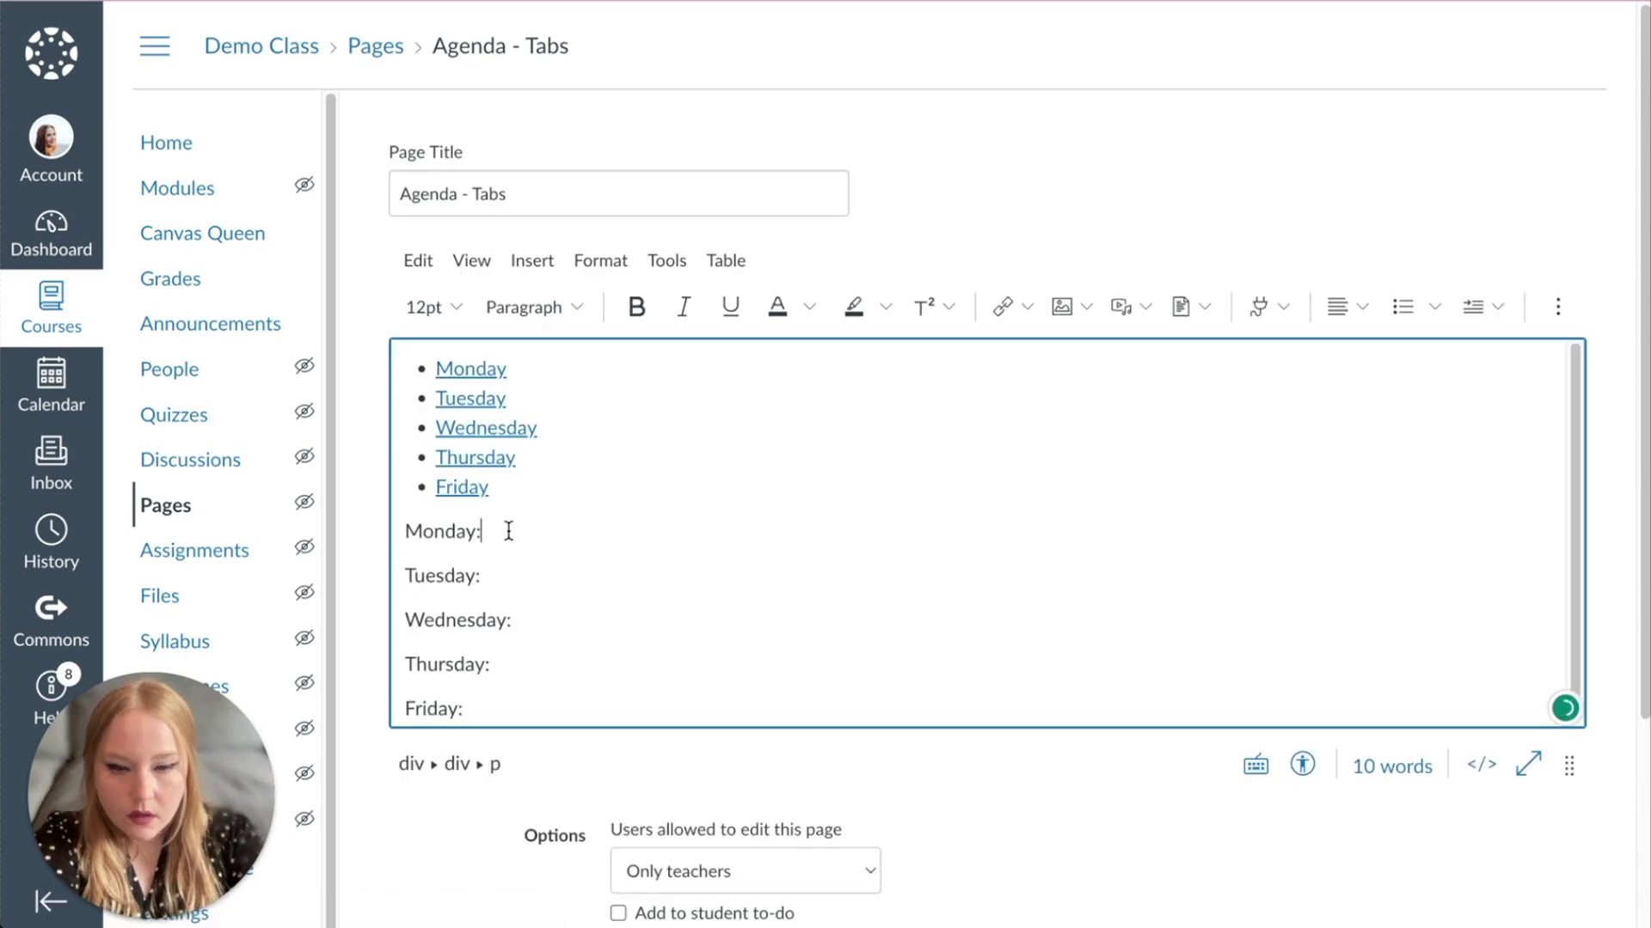
key(Return)
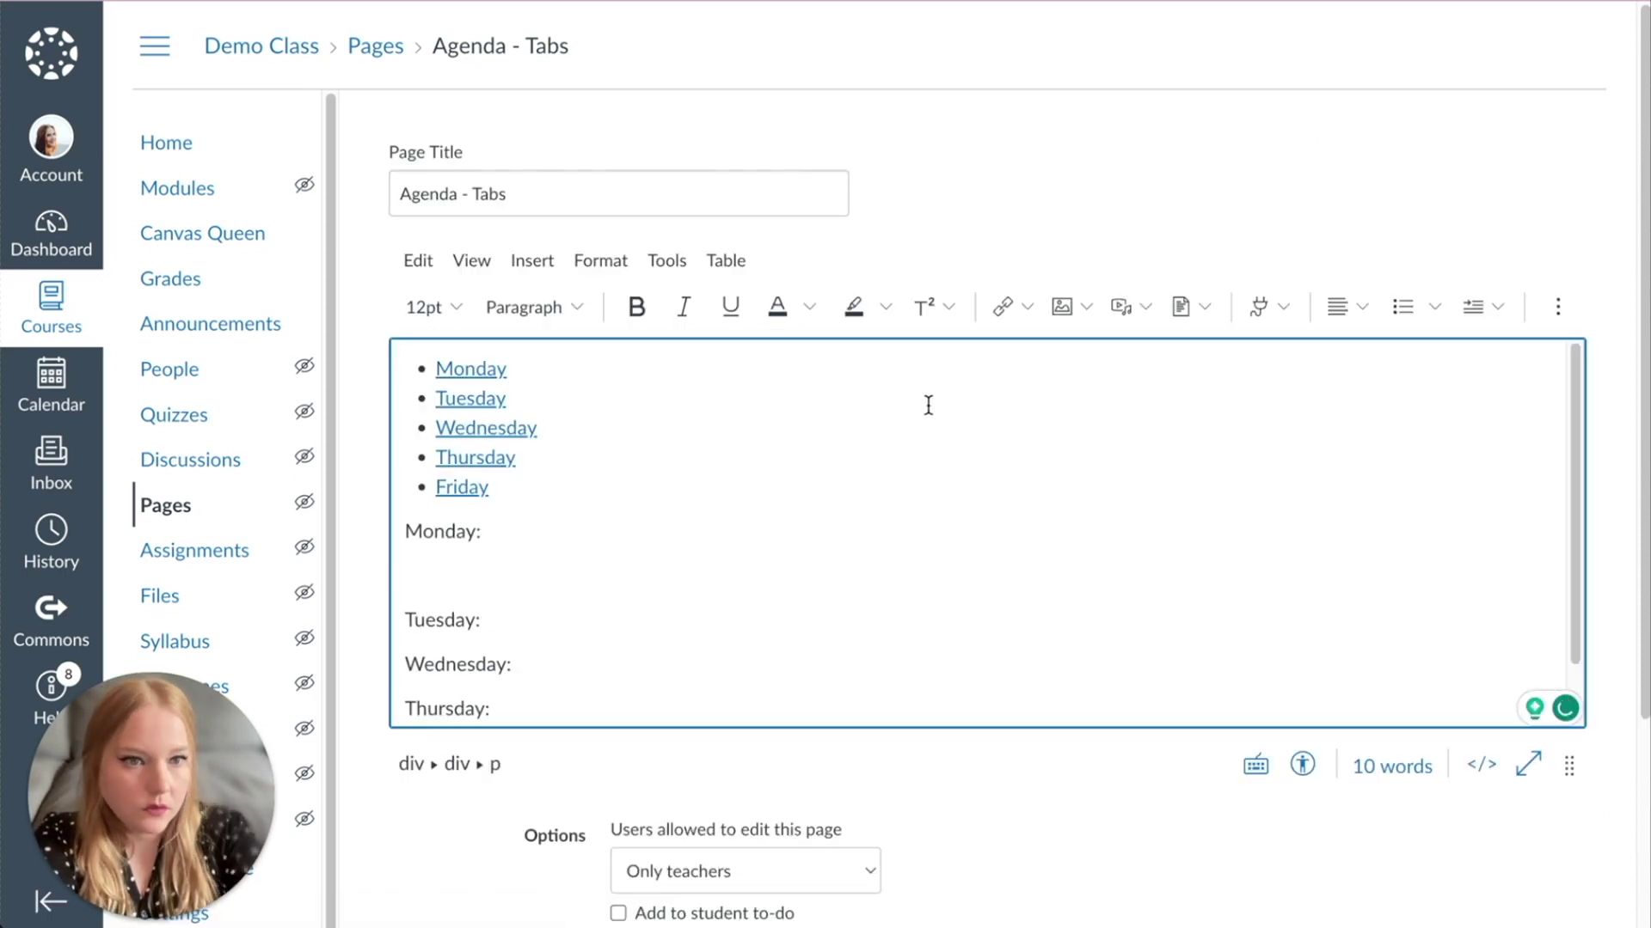
click(1402, 310)
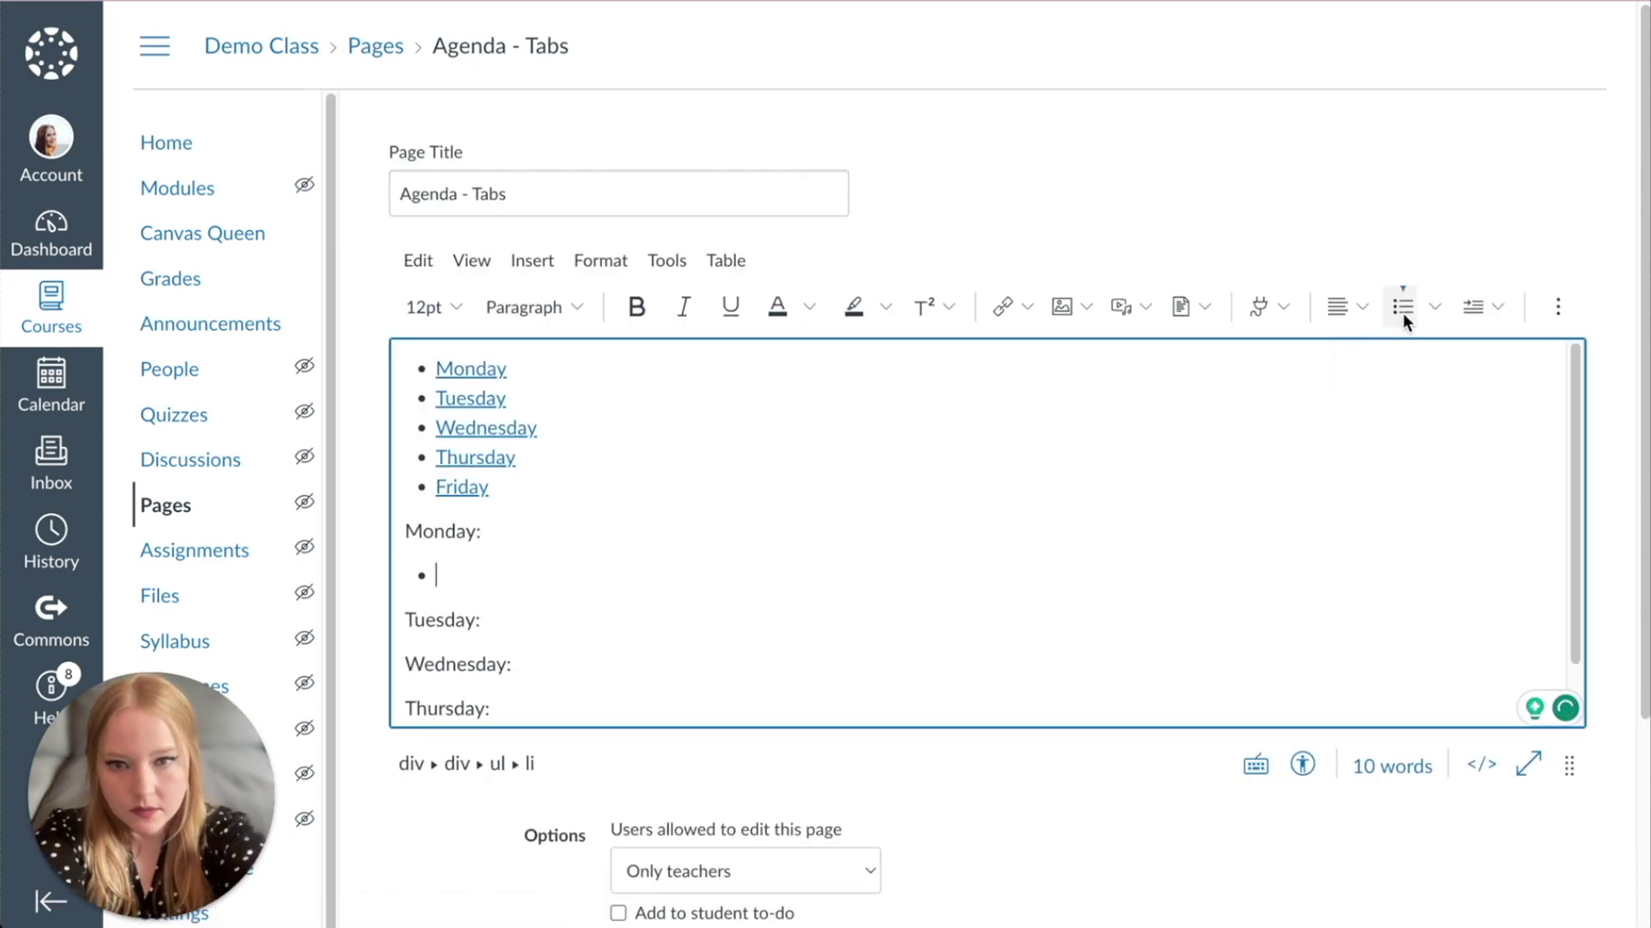
text(Math assignment)
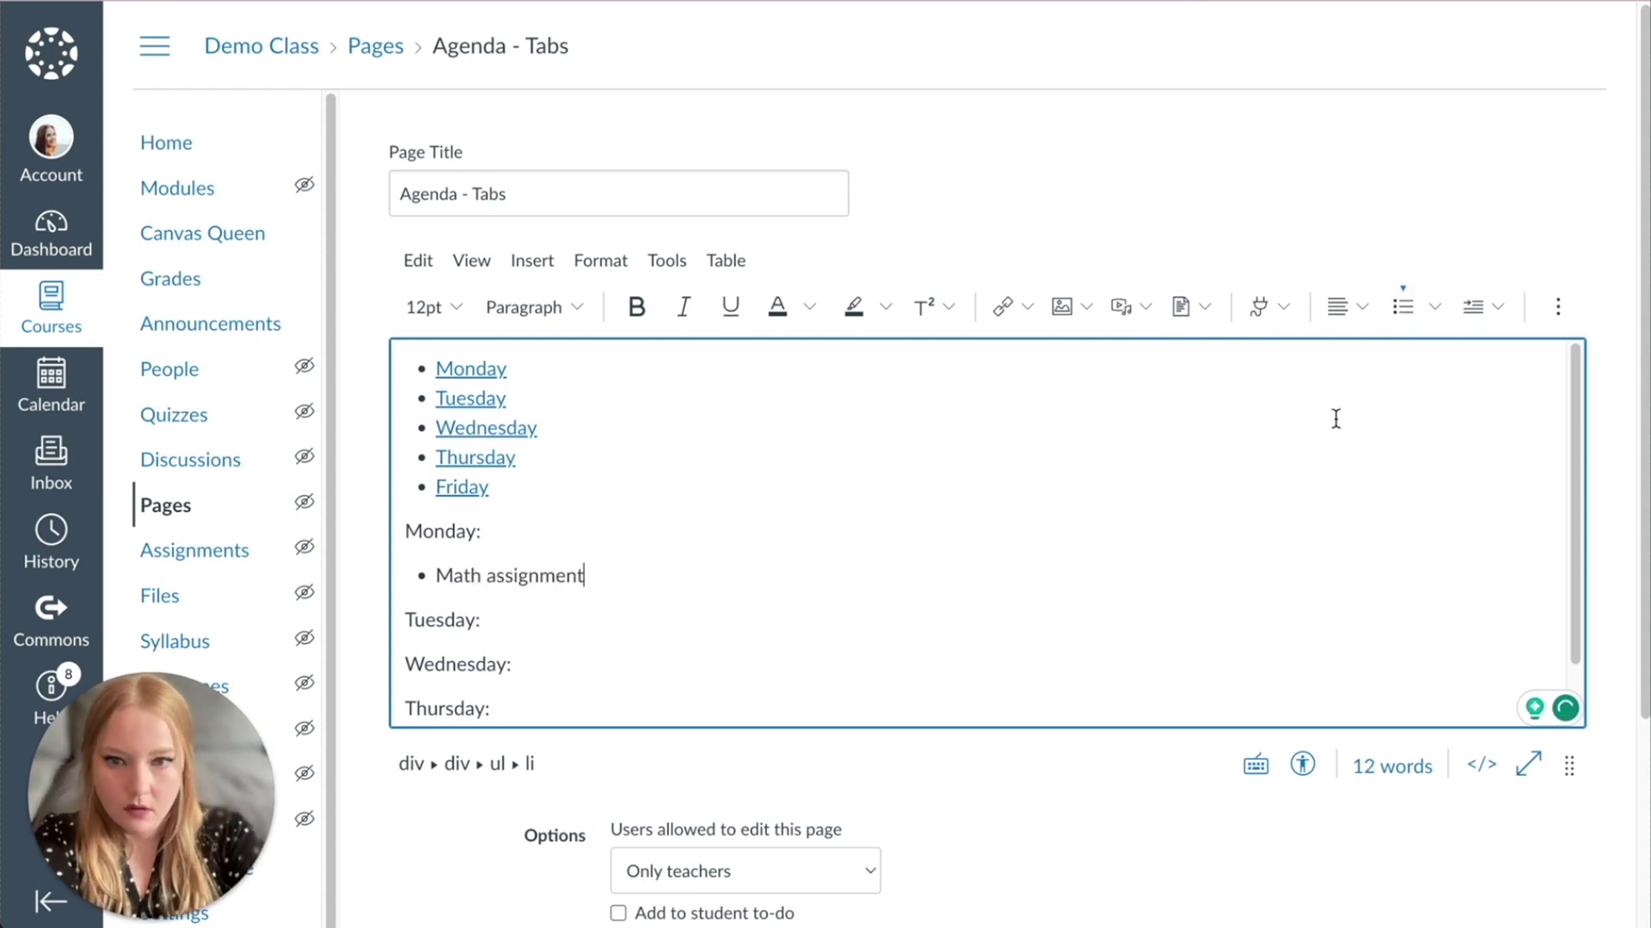
Step: Add a bulleted item "ELA assignment" below "Tuesday:" and save the page
click(585, 632)
key(Return)
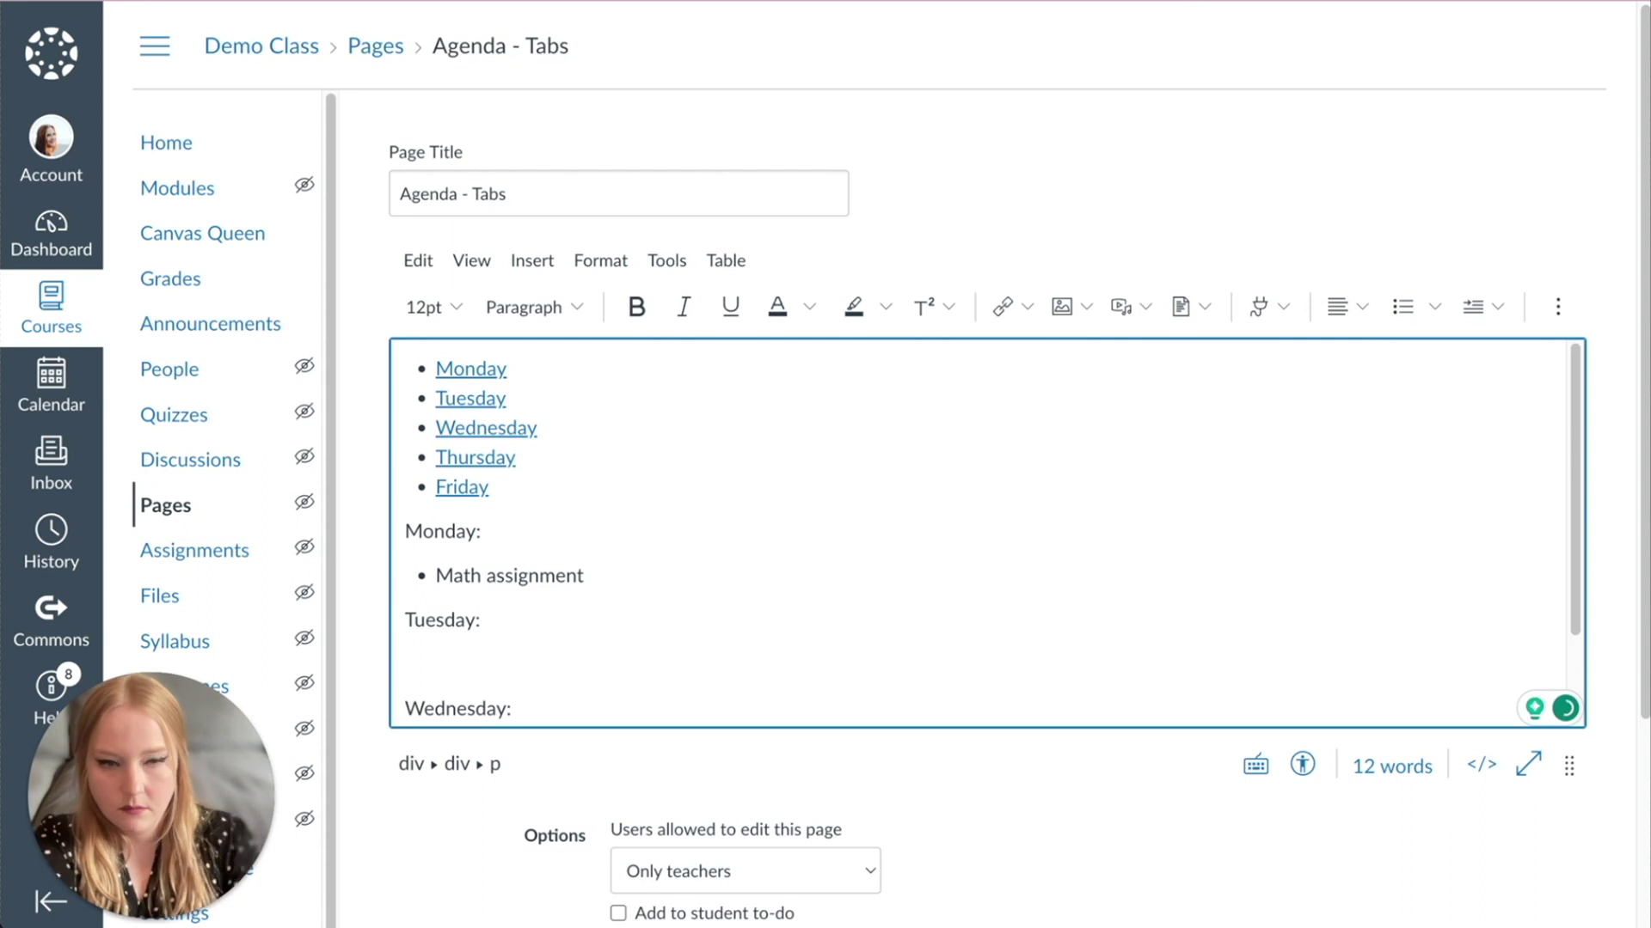
click(1403, 307)
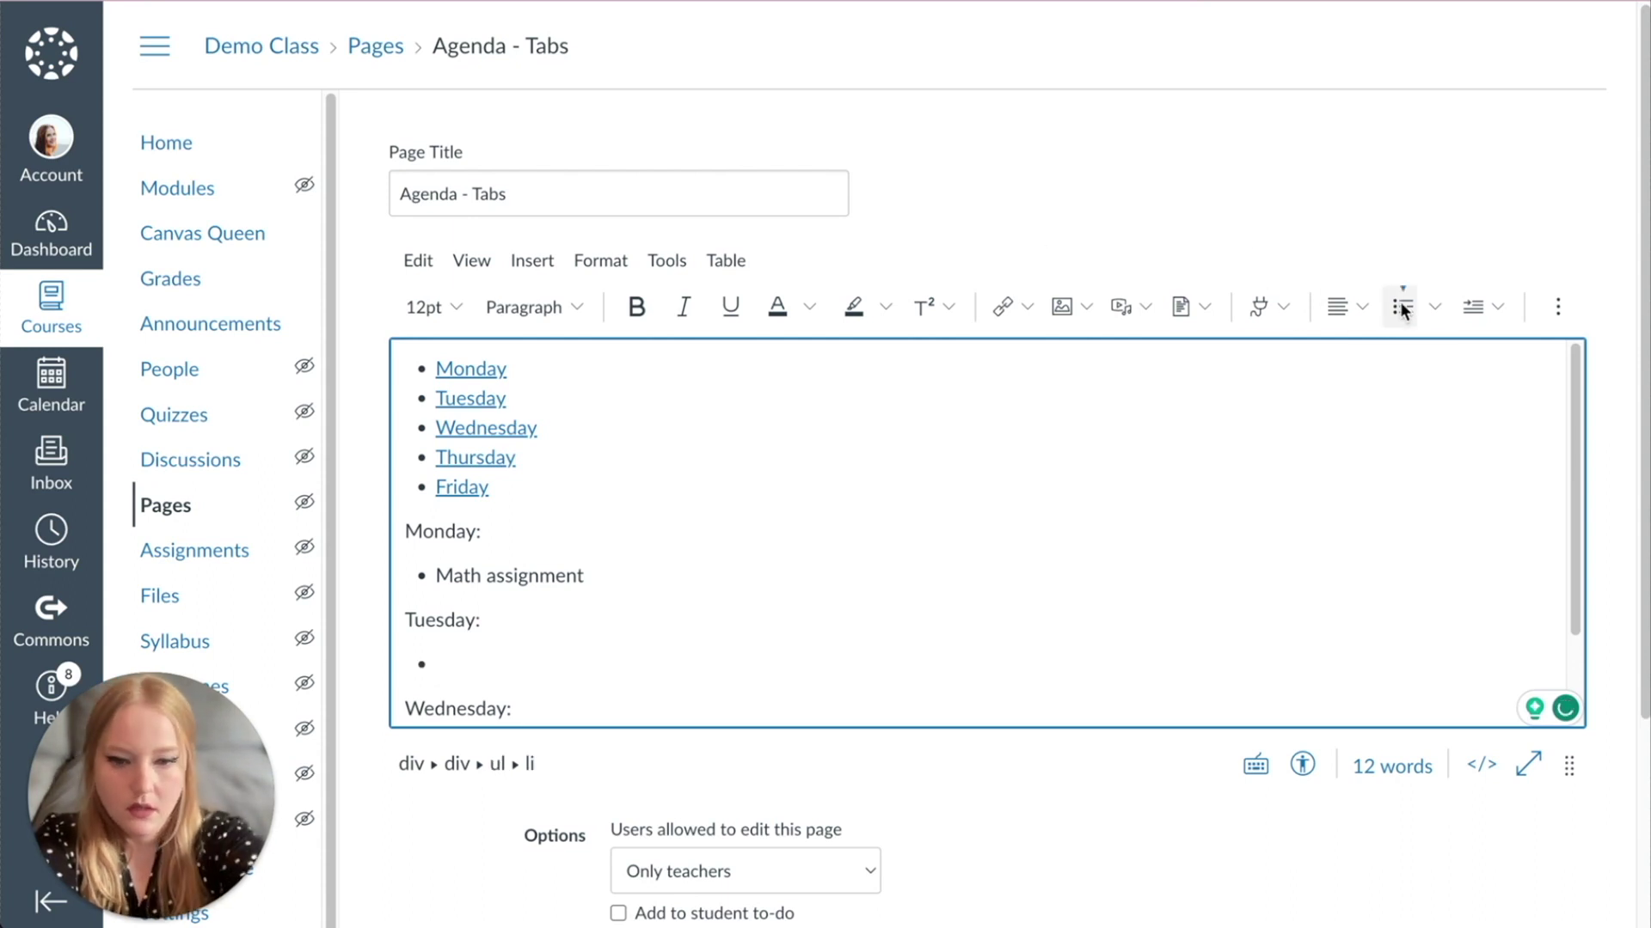
text(ELA assign)
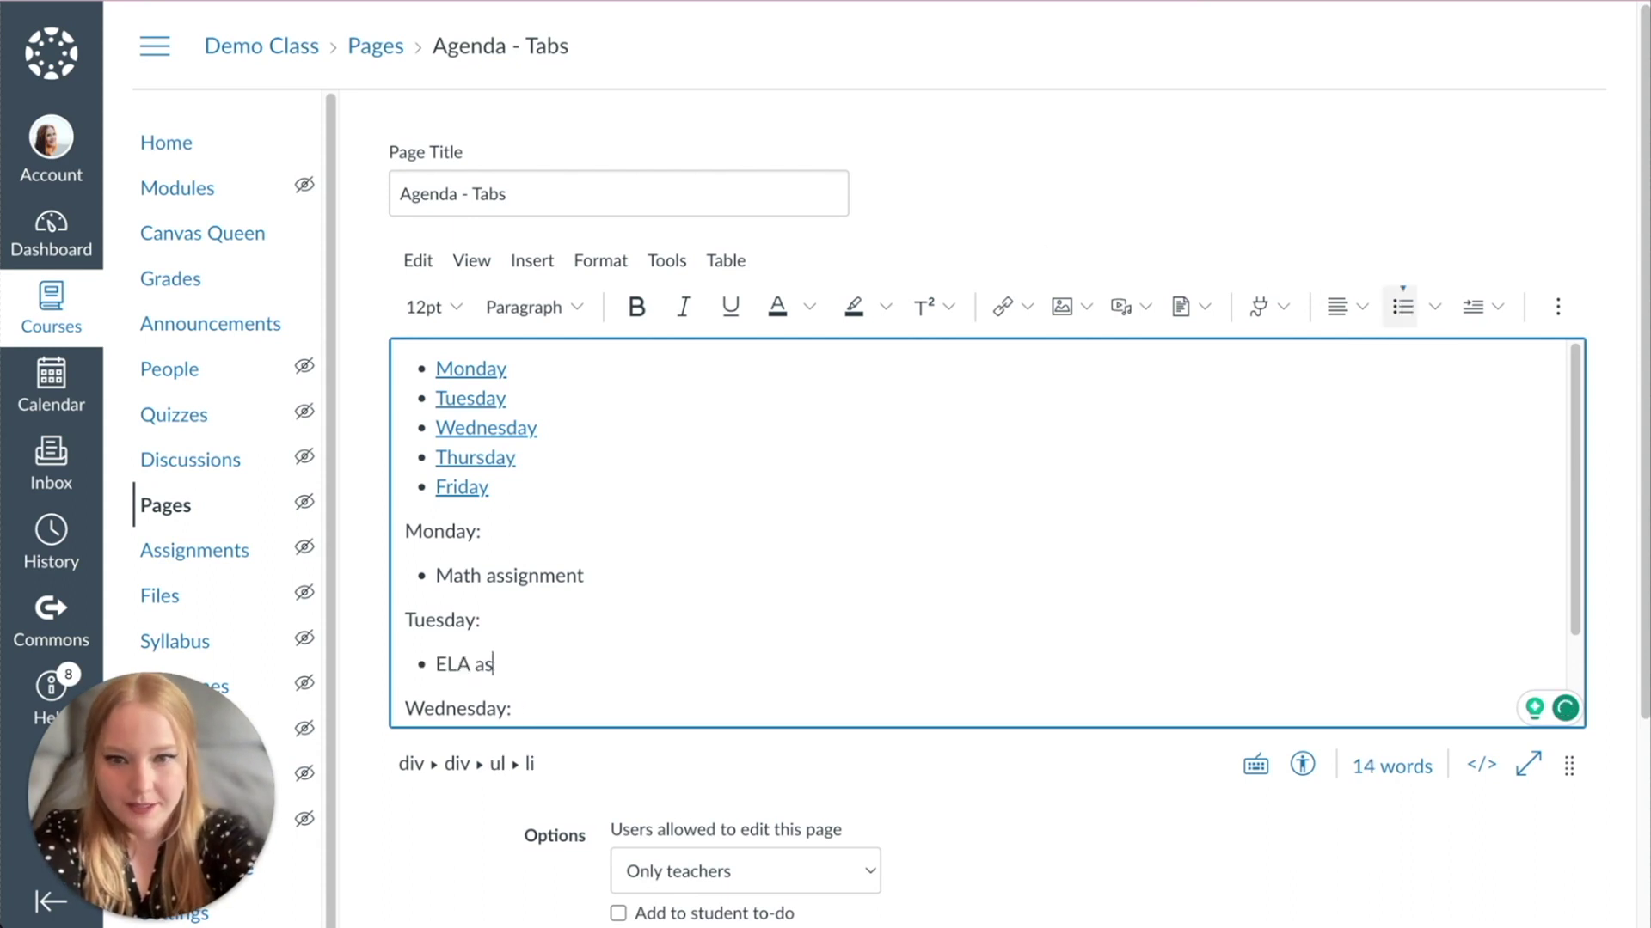
text(ment)
click(1560, 839)
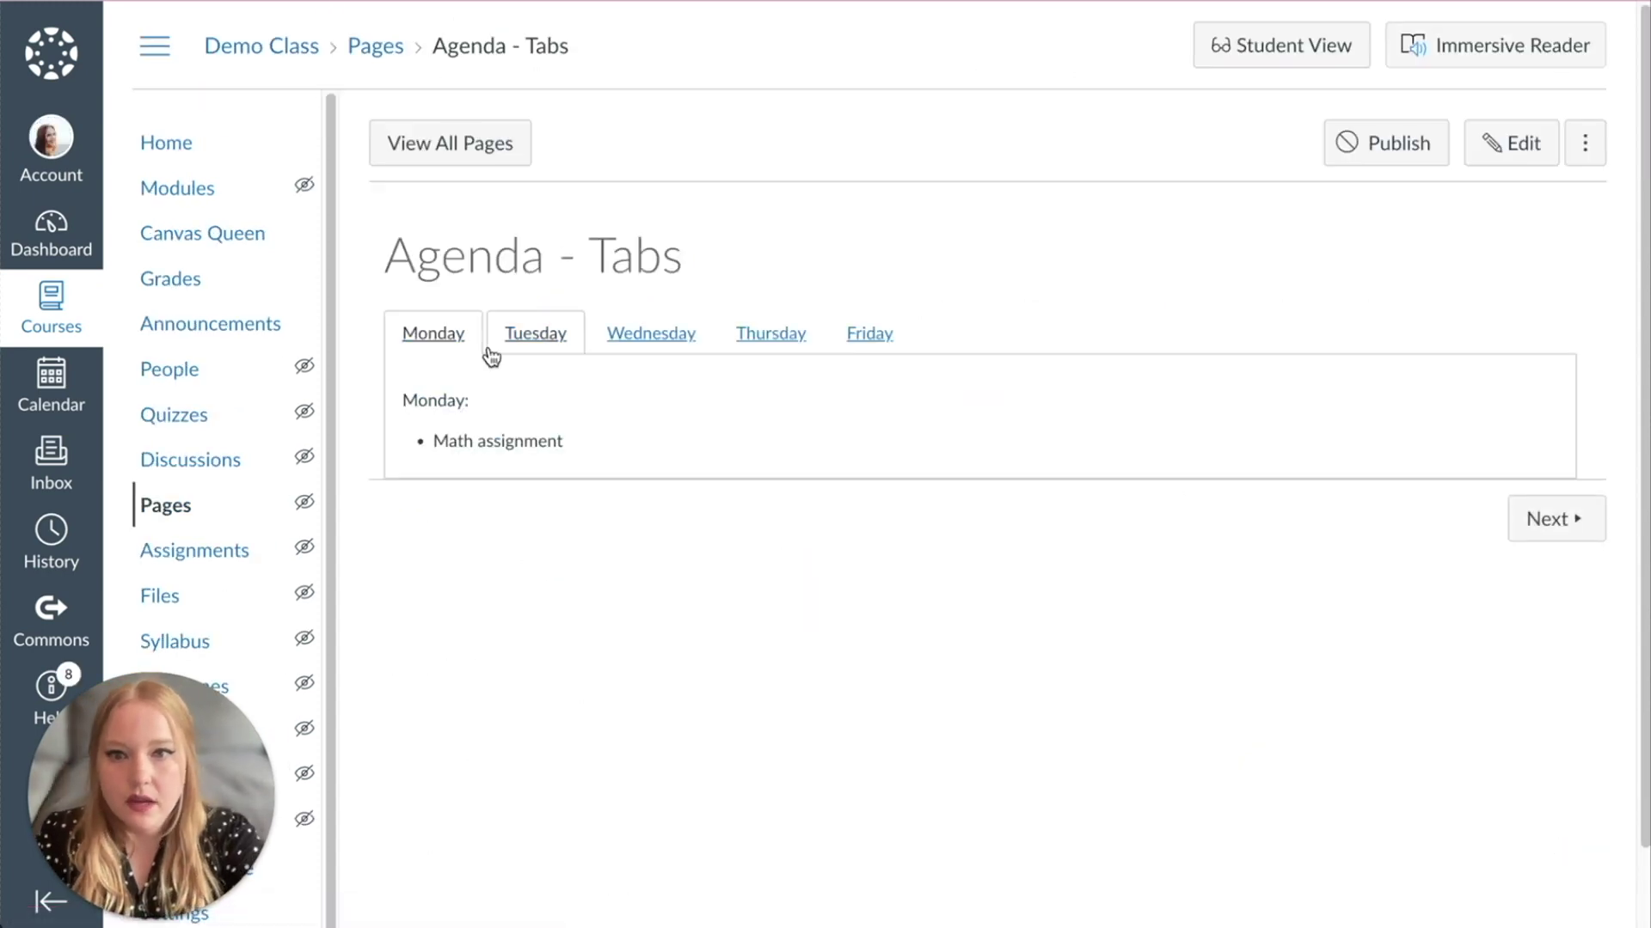
Step: Check the agenda content under each weekday tab of the saved page
click(534, 334)
click(616, 327)
click(770, 333)
click(878, 347)
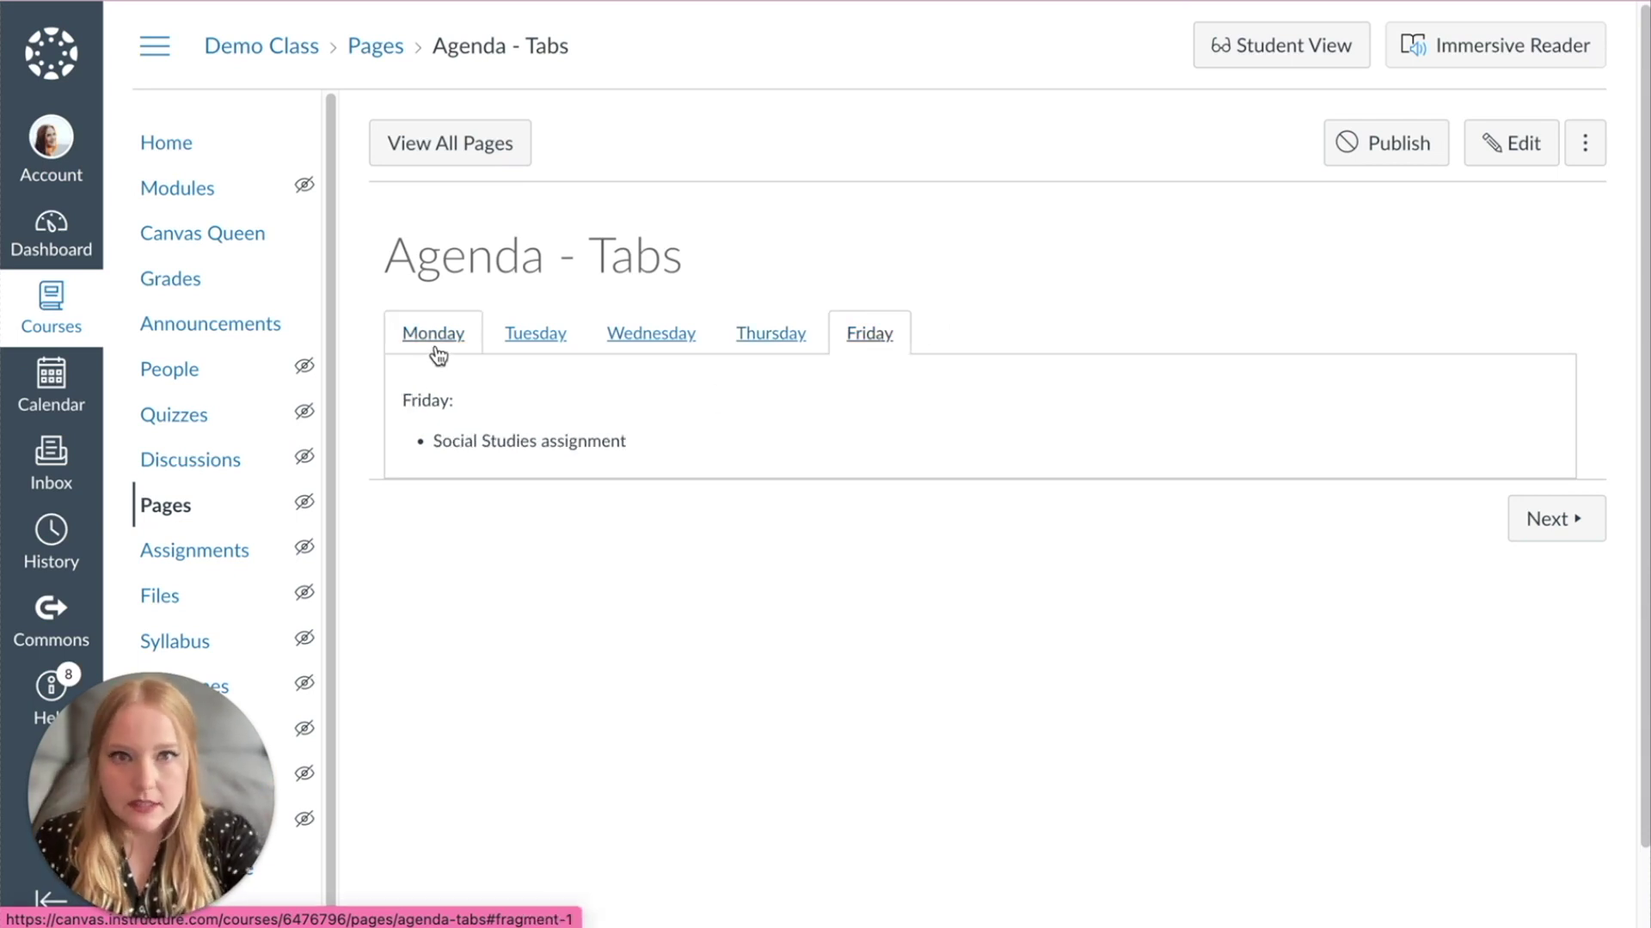
click(478, 340)
click(548, 333)
click(636, 330)
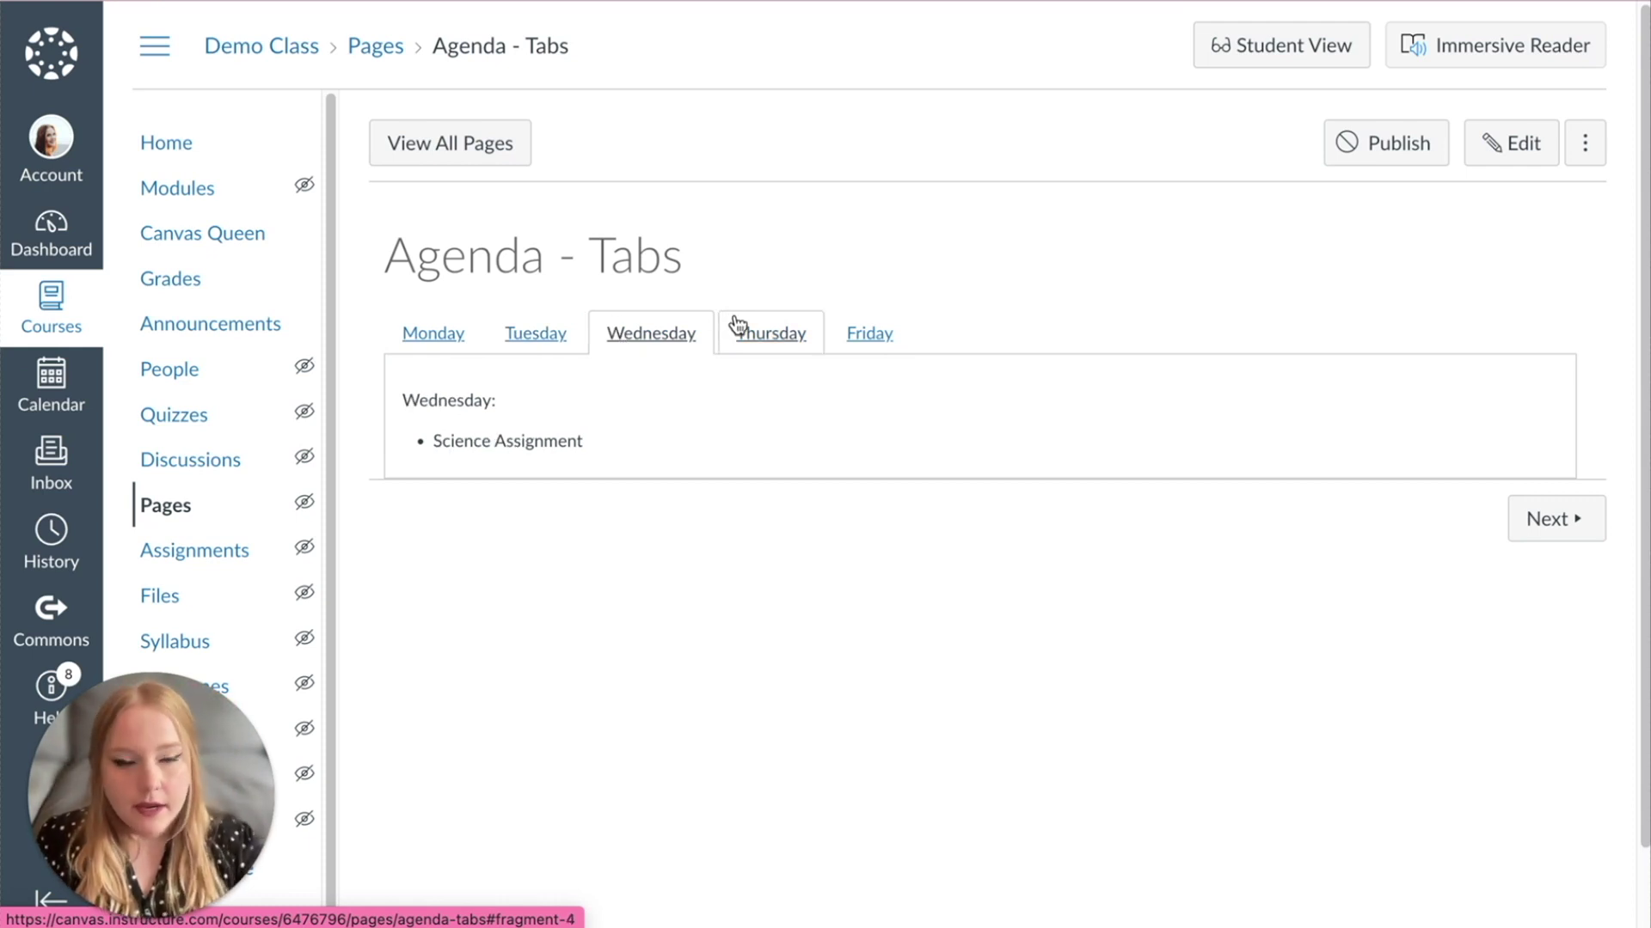
Step: Reopen the page for editing and set the font size of all its text to 14pt
click(1496, 152)
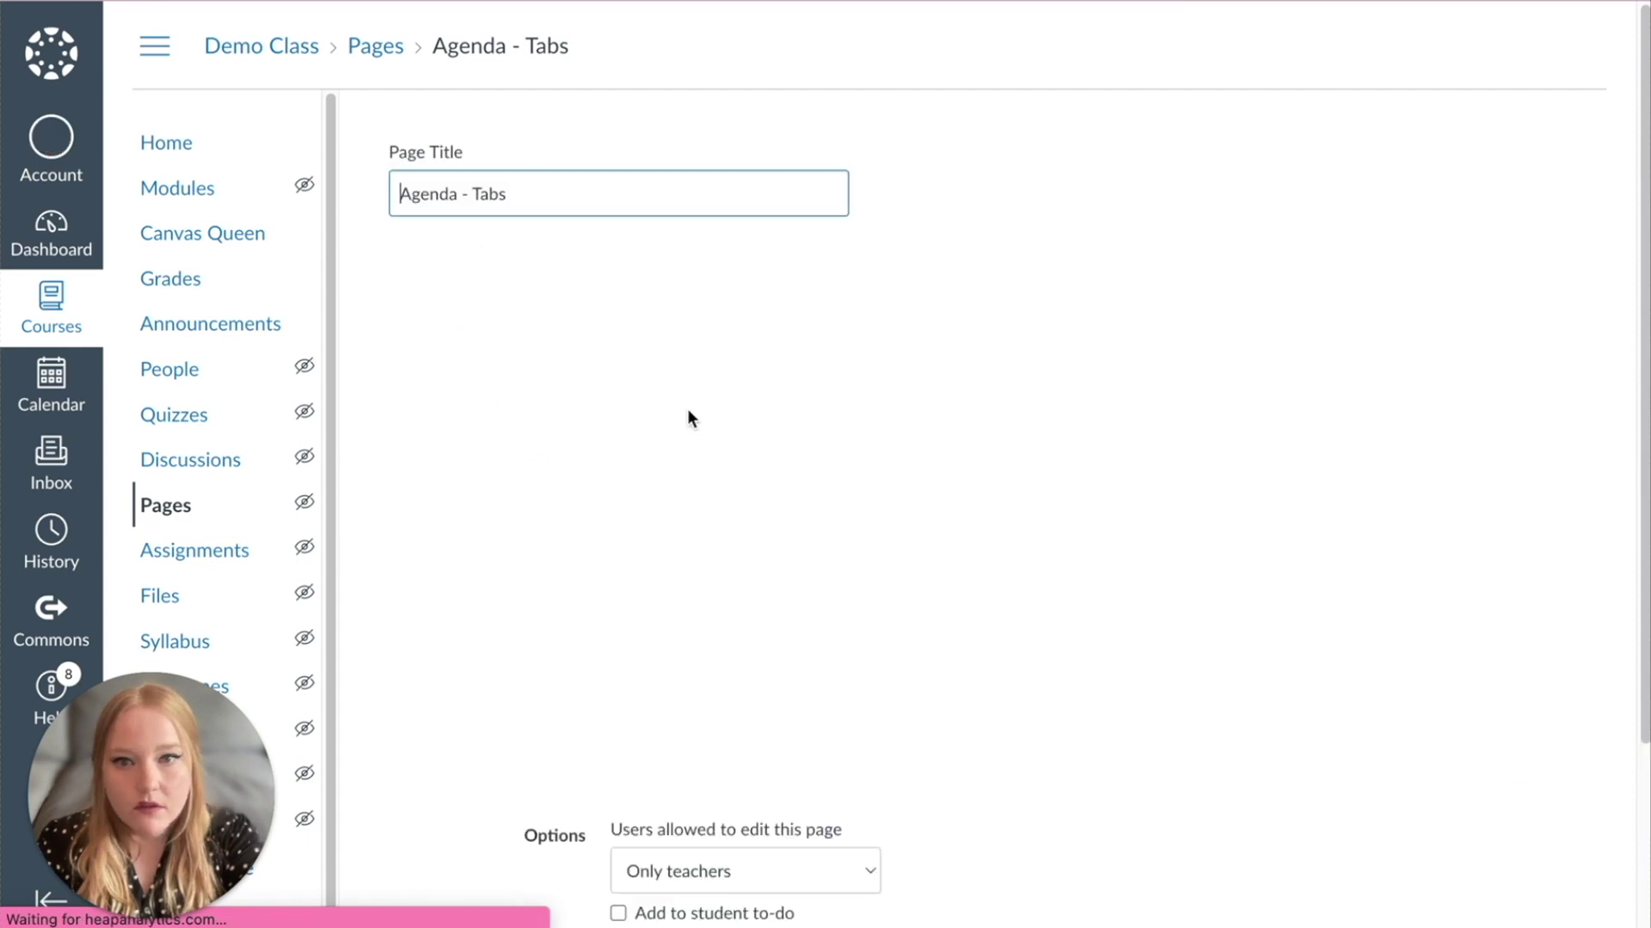
scroll(640, 662, down, 3)
scroll(505, 470, up, 3)
drag(712, 657, 434, 342)
click(447, 313)
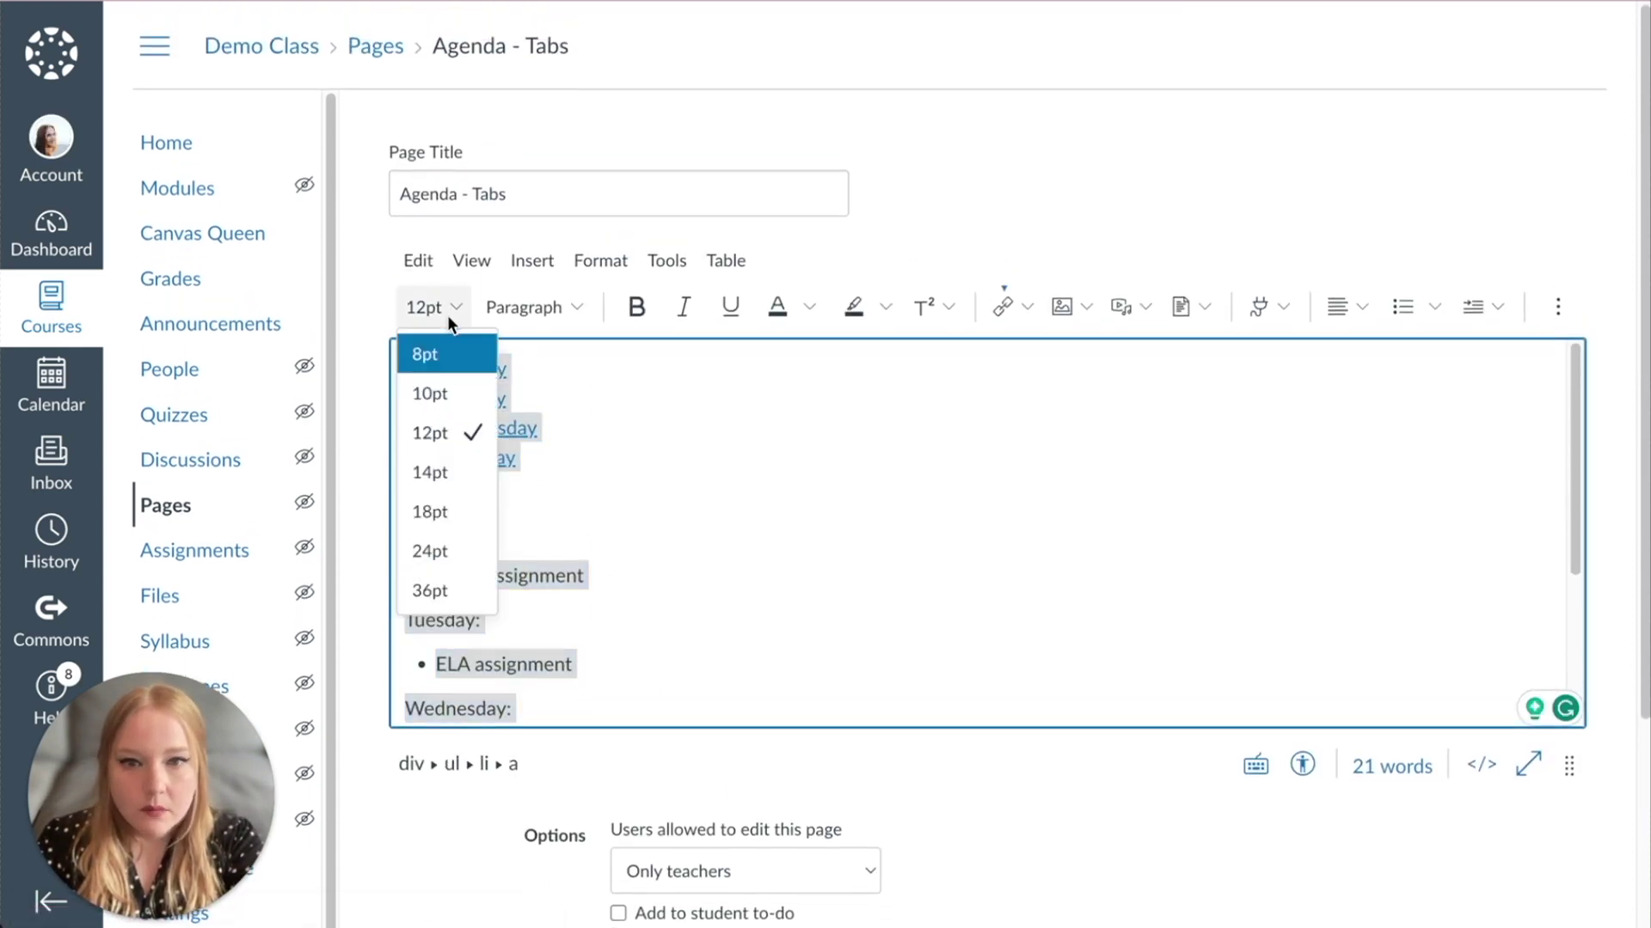
click(430, 472)
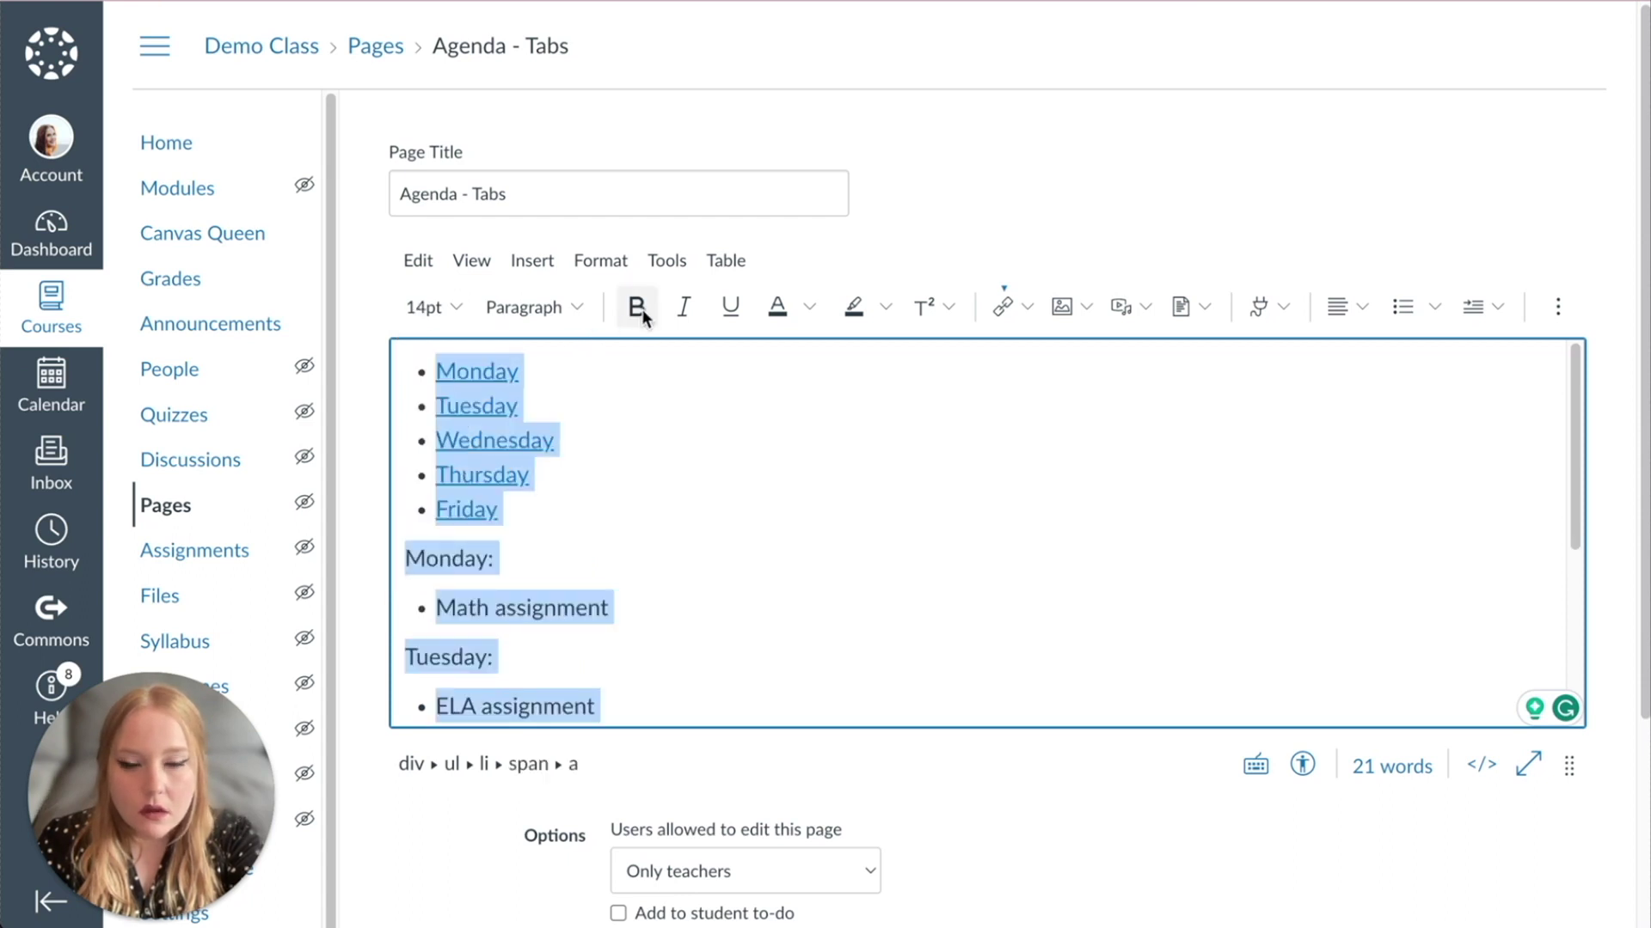
Step: Set the font of all the selected agenda text to Balsamiq Sans and save the page
click(595, 267)
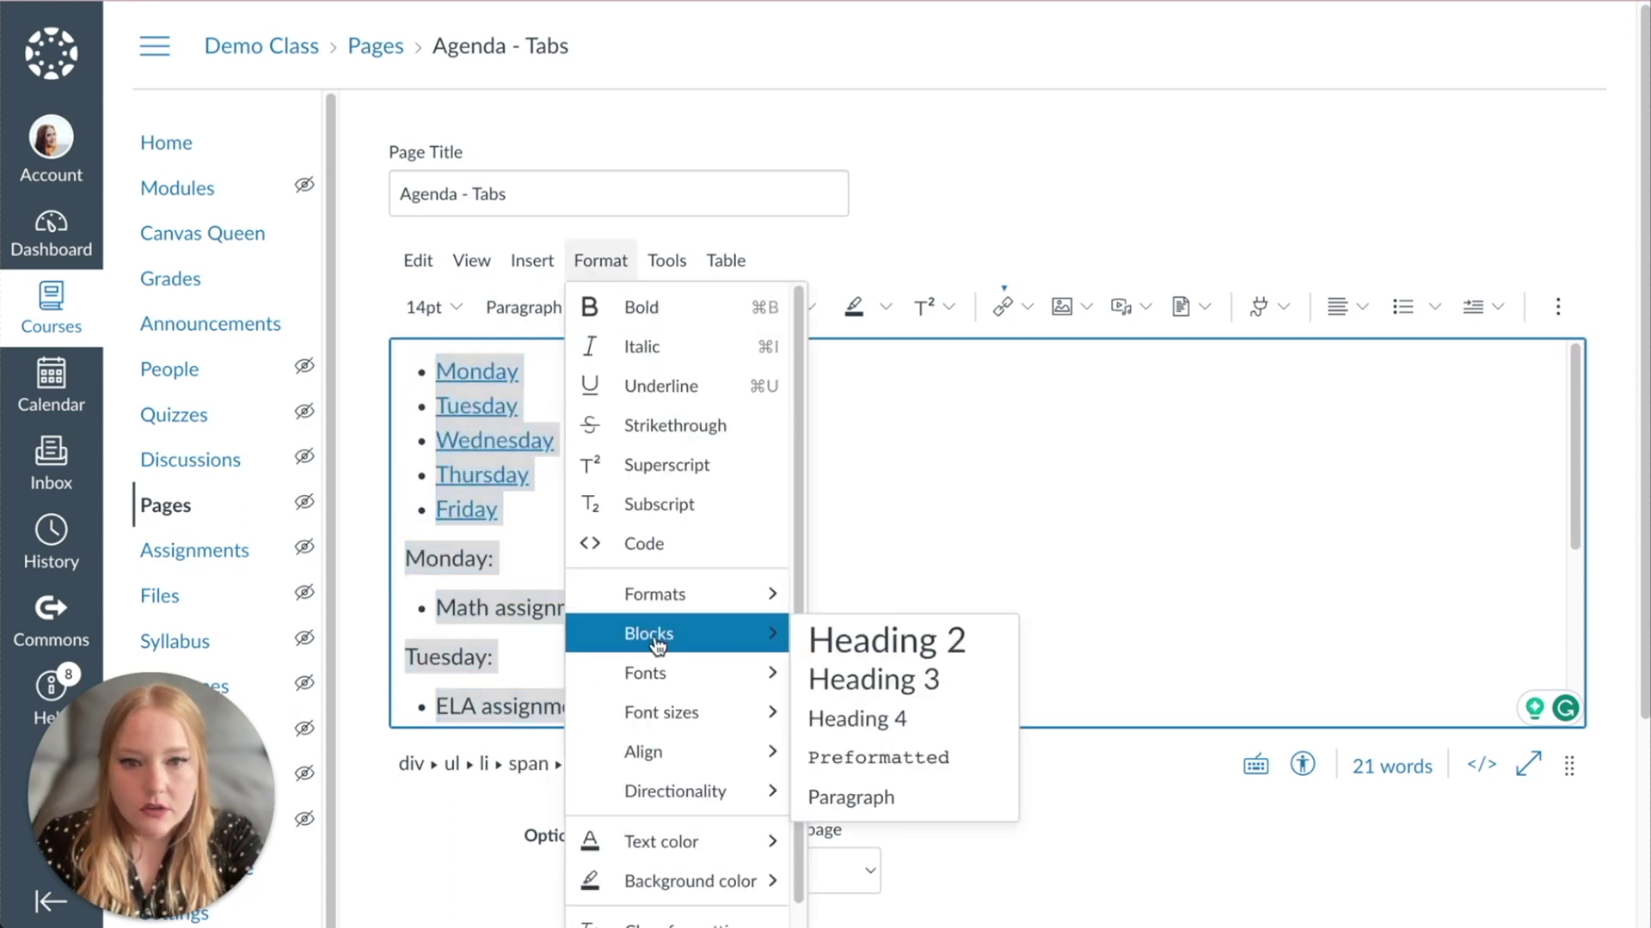
mouse_move(776, 681)
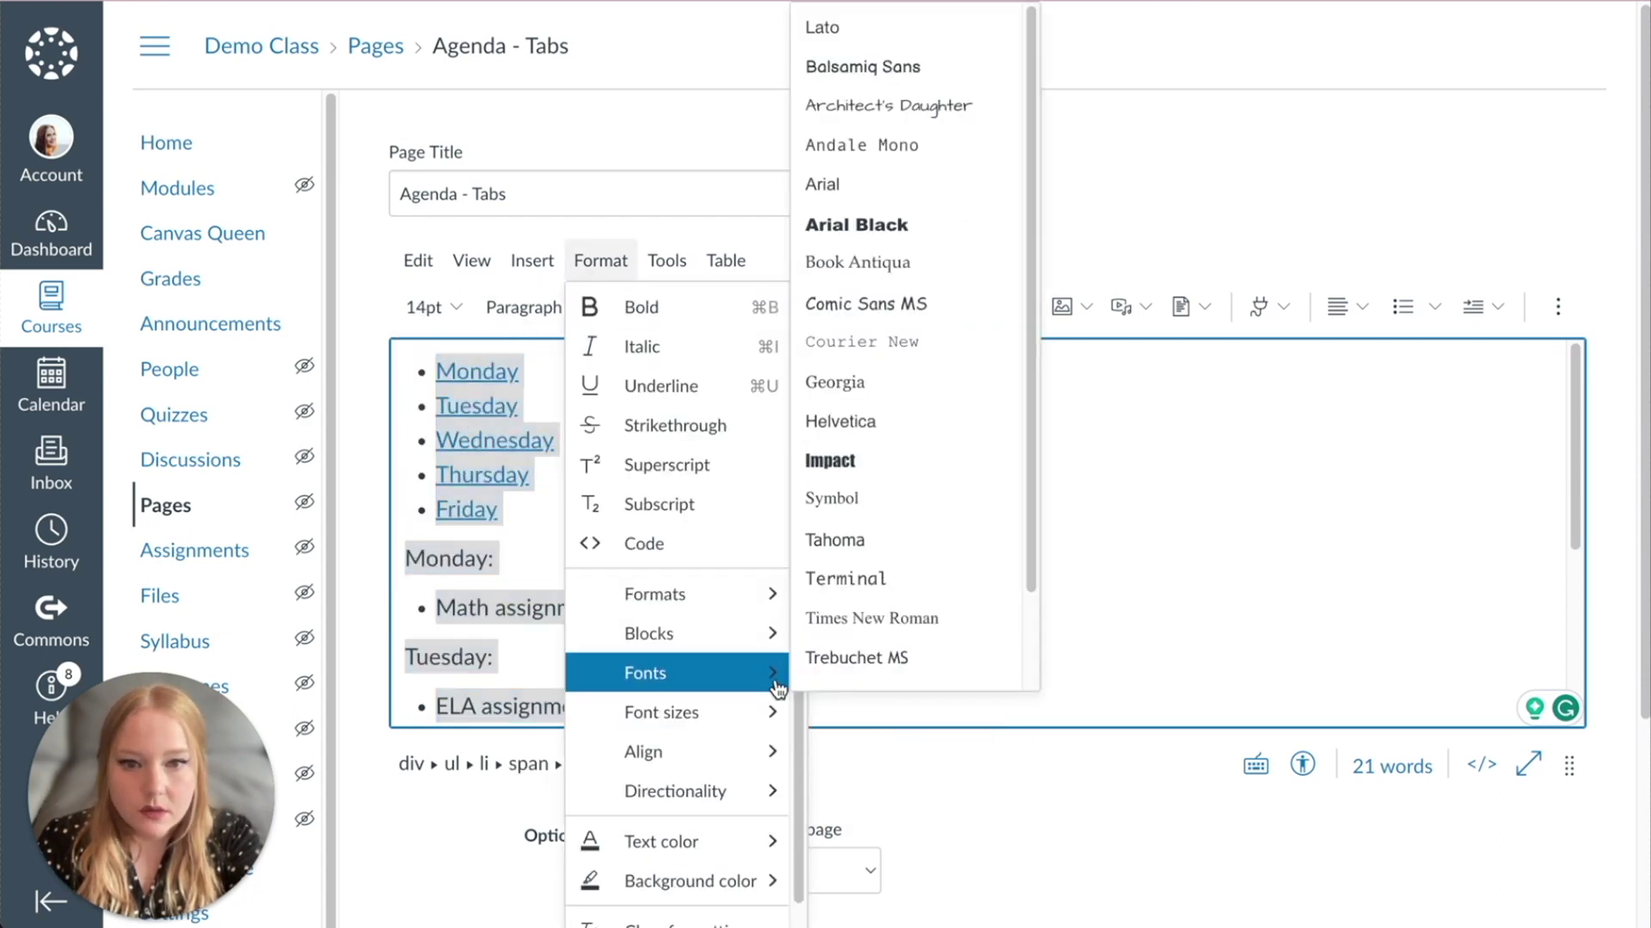
click(908, 70)
scroll(795, 514, down, 6)
click(1552, 826)
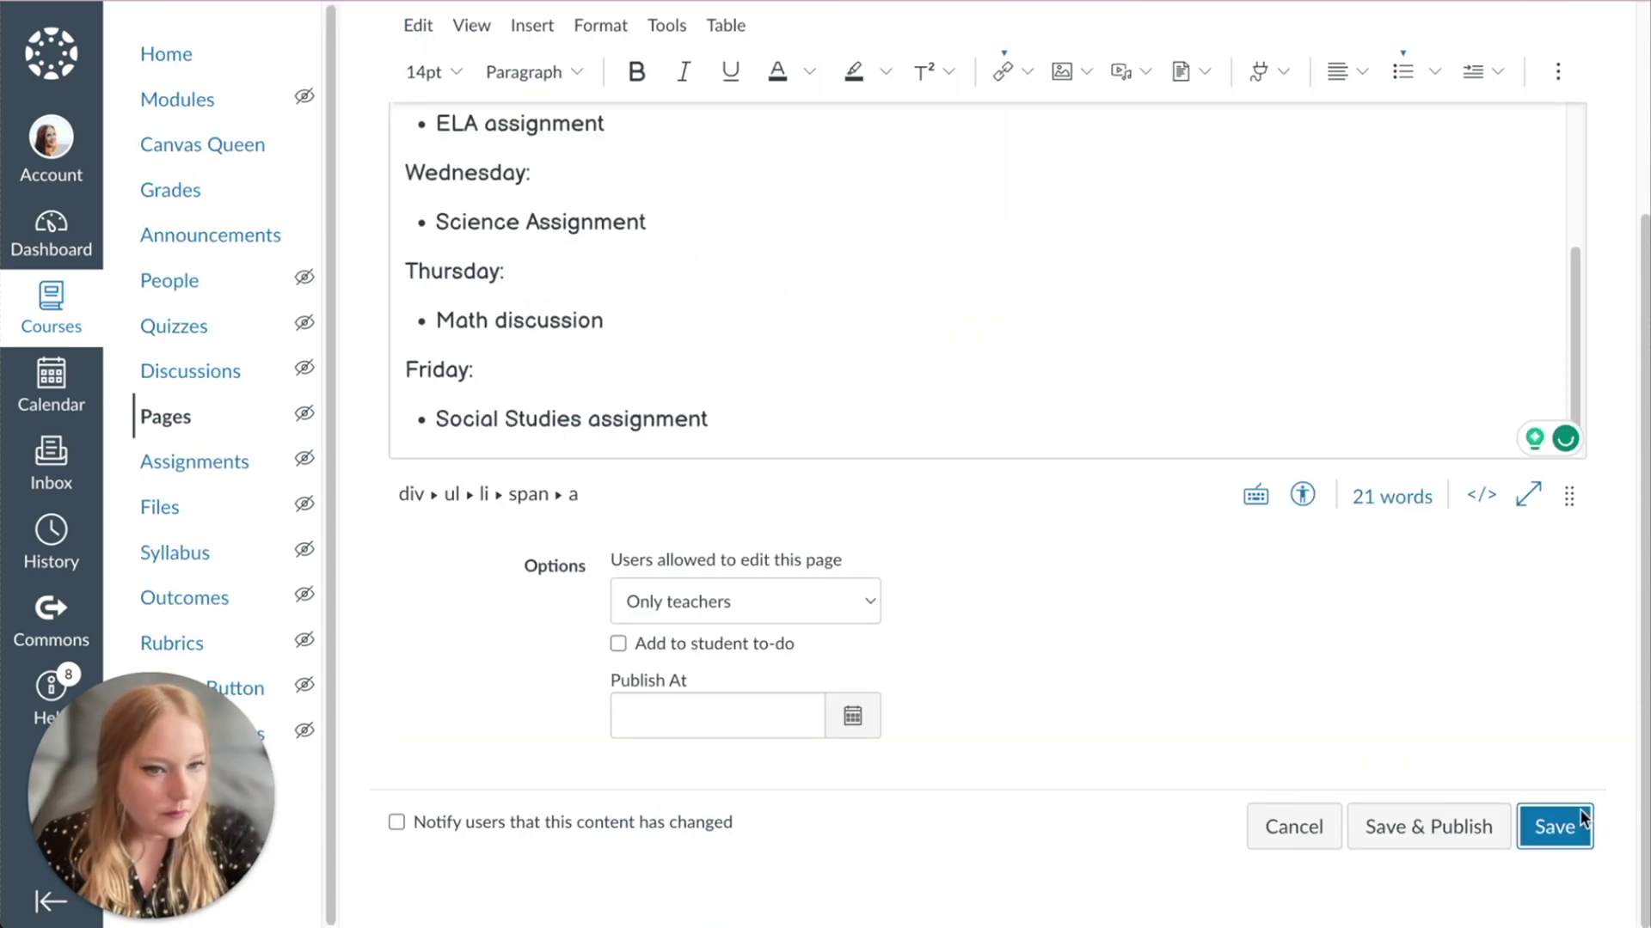
Step: Check the restyled agenda text under the weekday tabs of the saved page
click(569, 335)
click(710, 339)
click(860, 337)
click(468, 339)
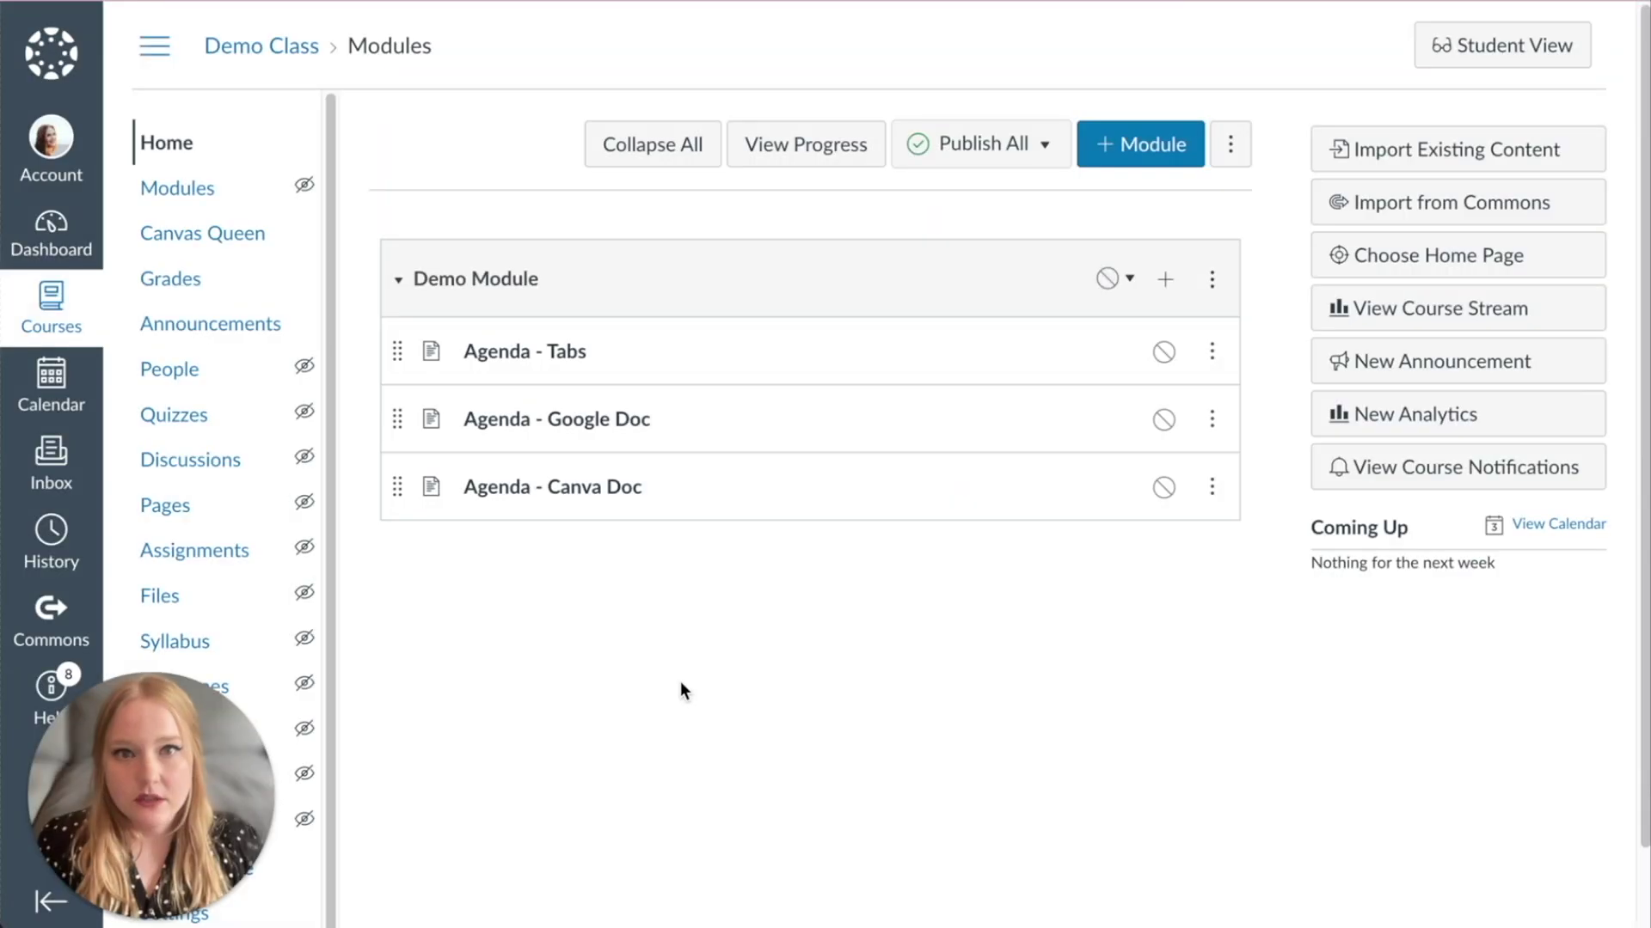
Step: Open the "Agenda - Google Doc" page from the Demo Module for editing
click(550, 419)
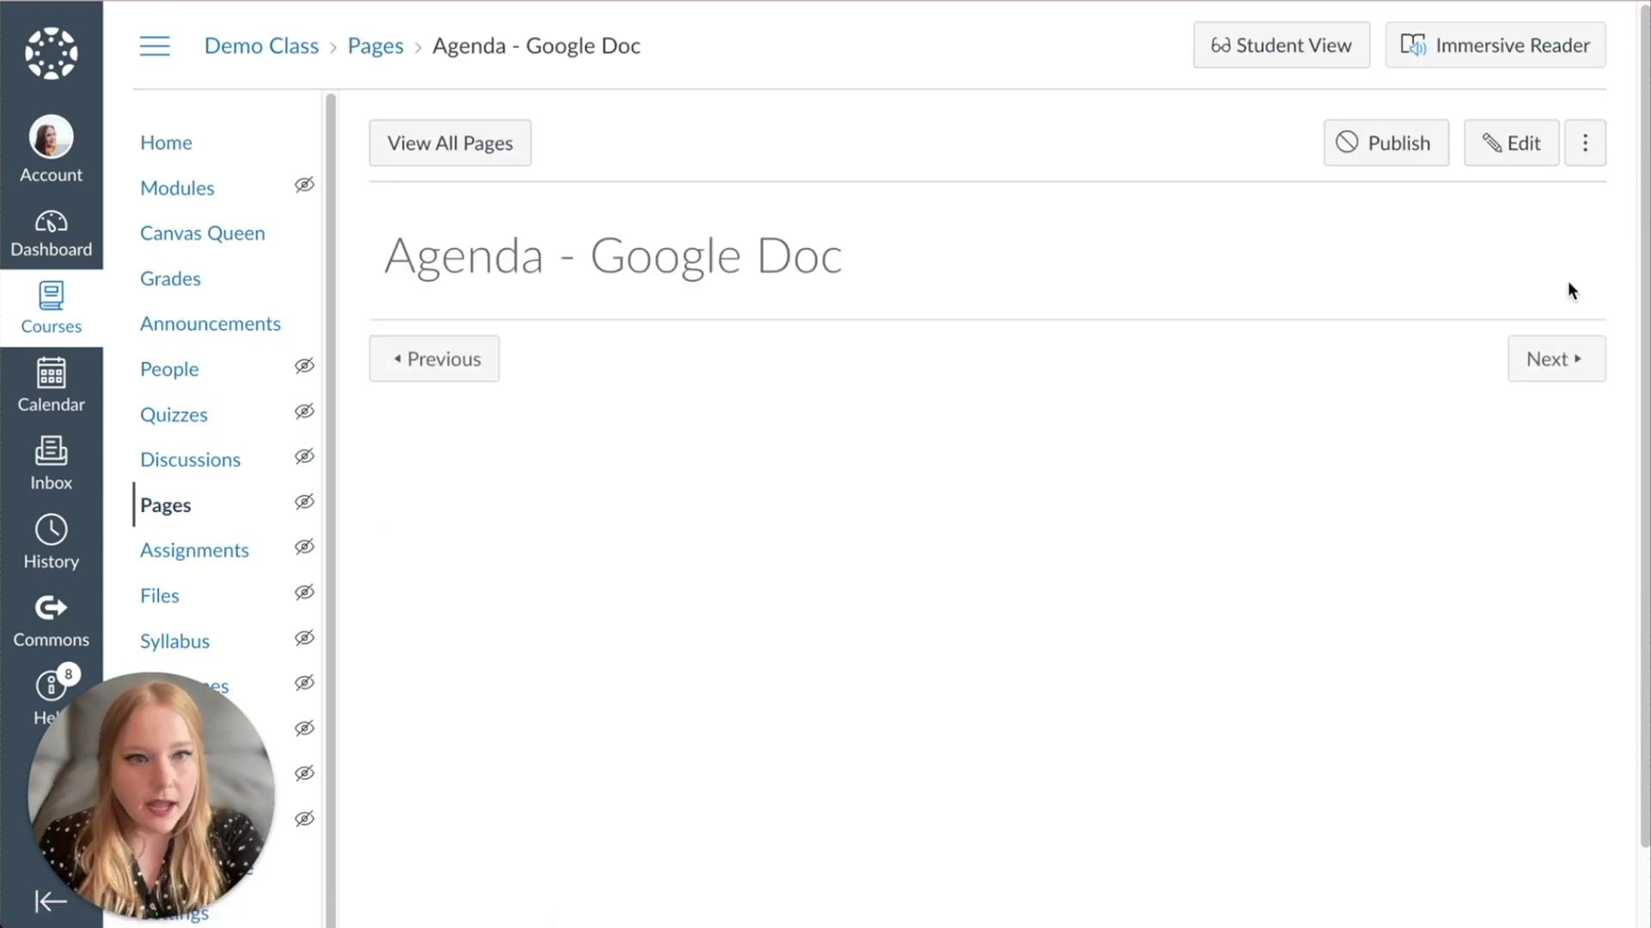
click(1520, 143)
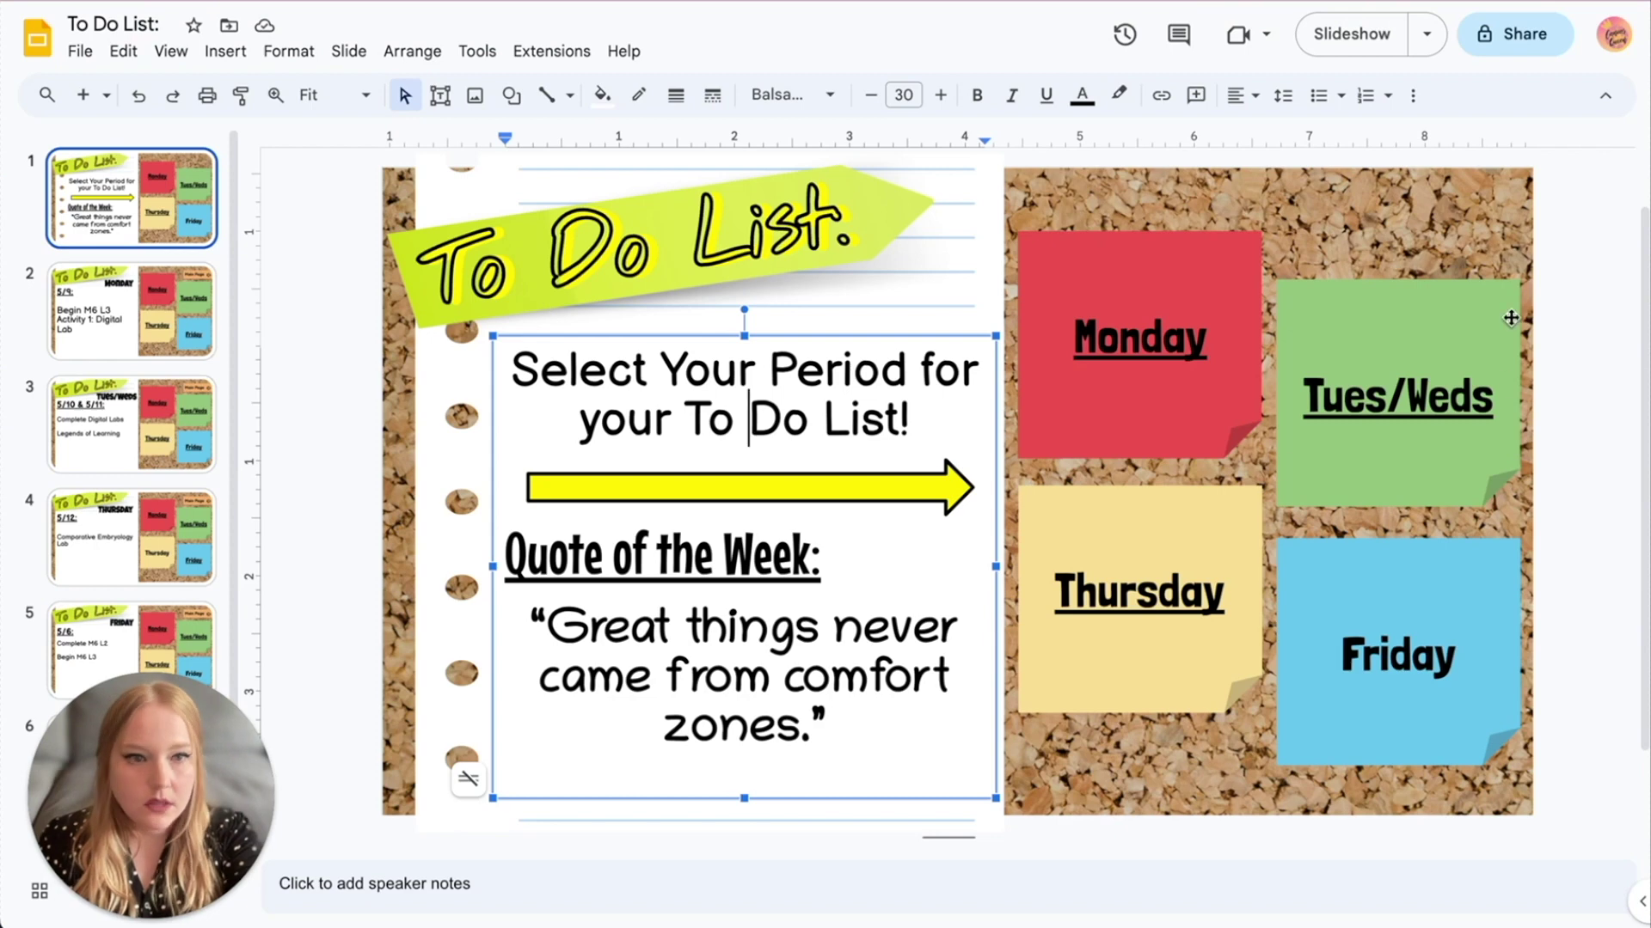
Step: In the Google Slides presentation "To Do List:", review the main and weekday slides and inspect the link on the main slide's Monday note
click(1575, 329)
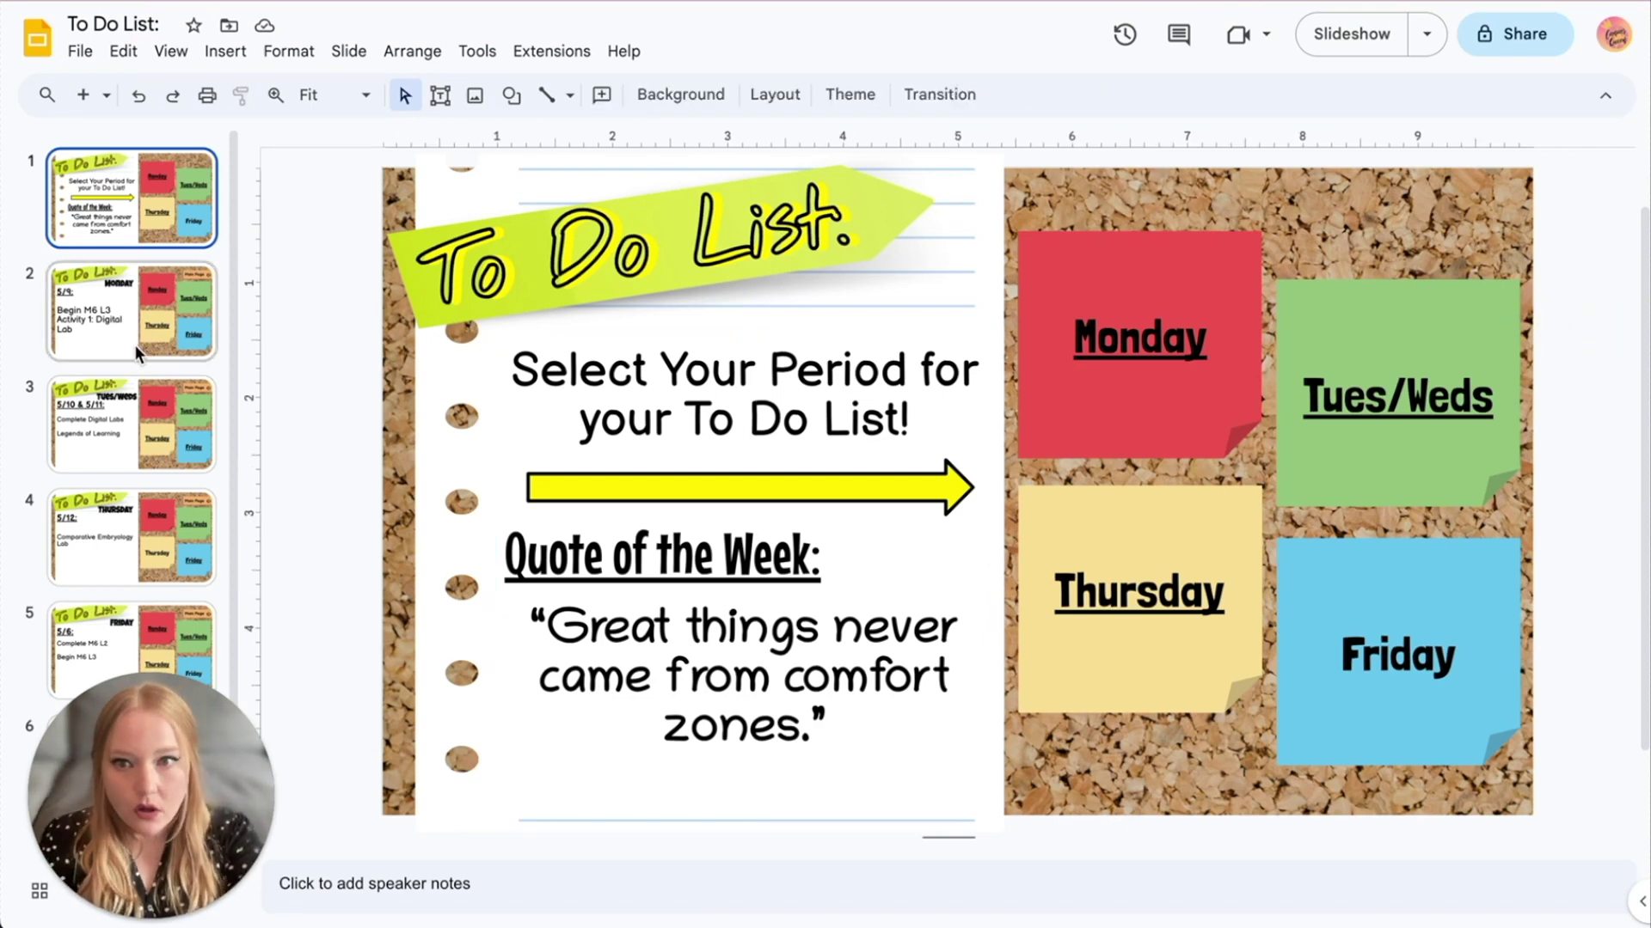
click(129, 311)
click(180, 429)
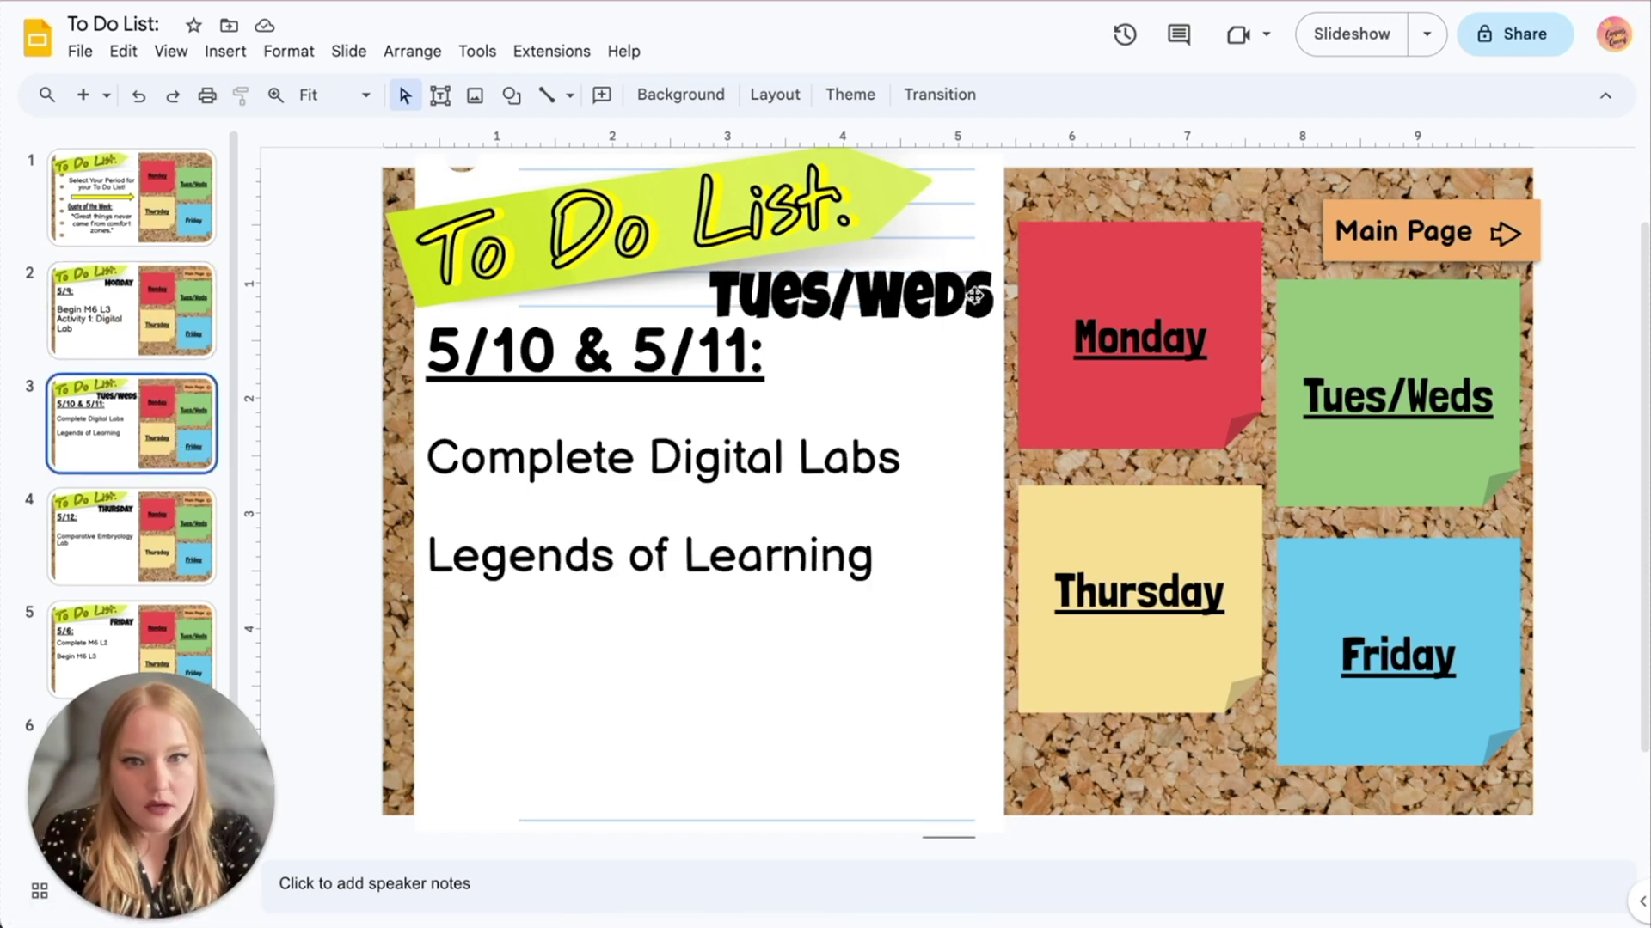
click(102, 563)
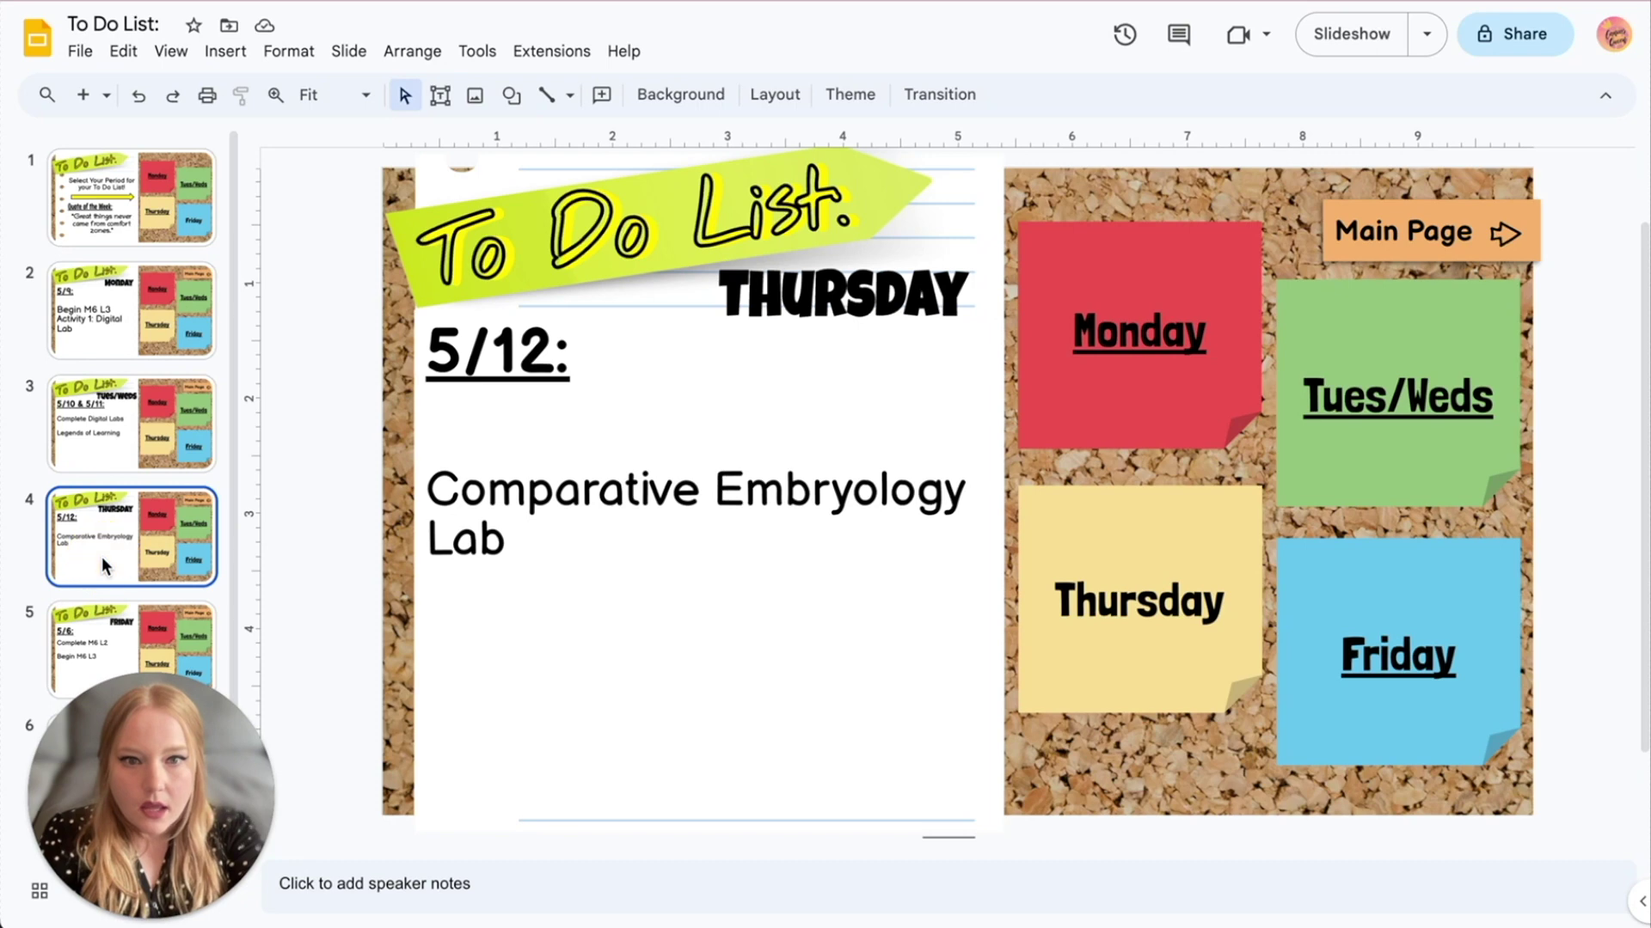
click(150, 634)
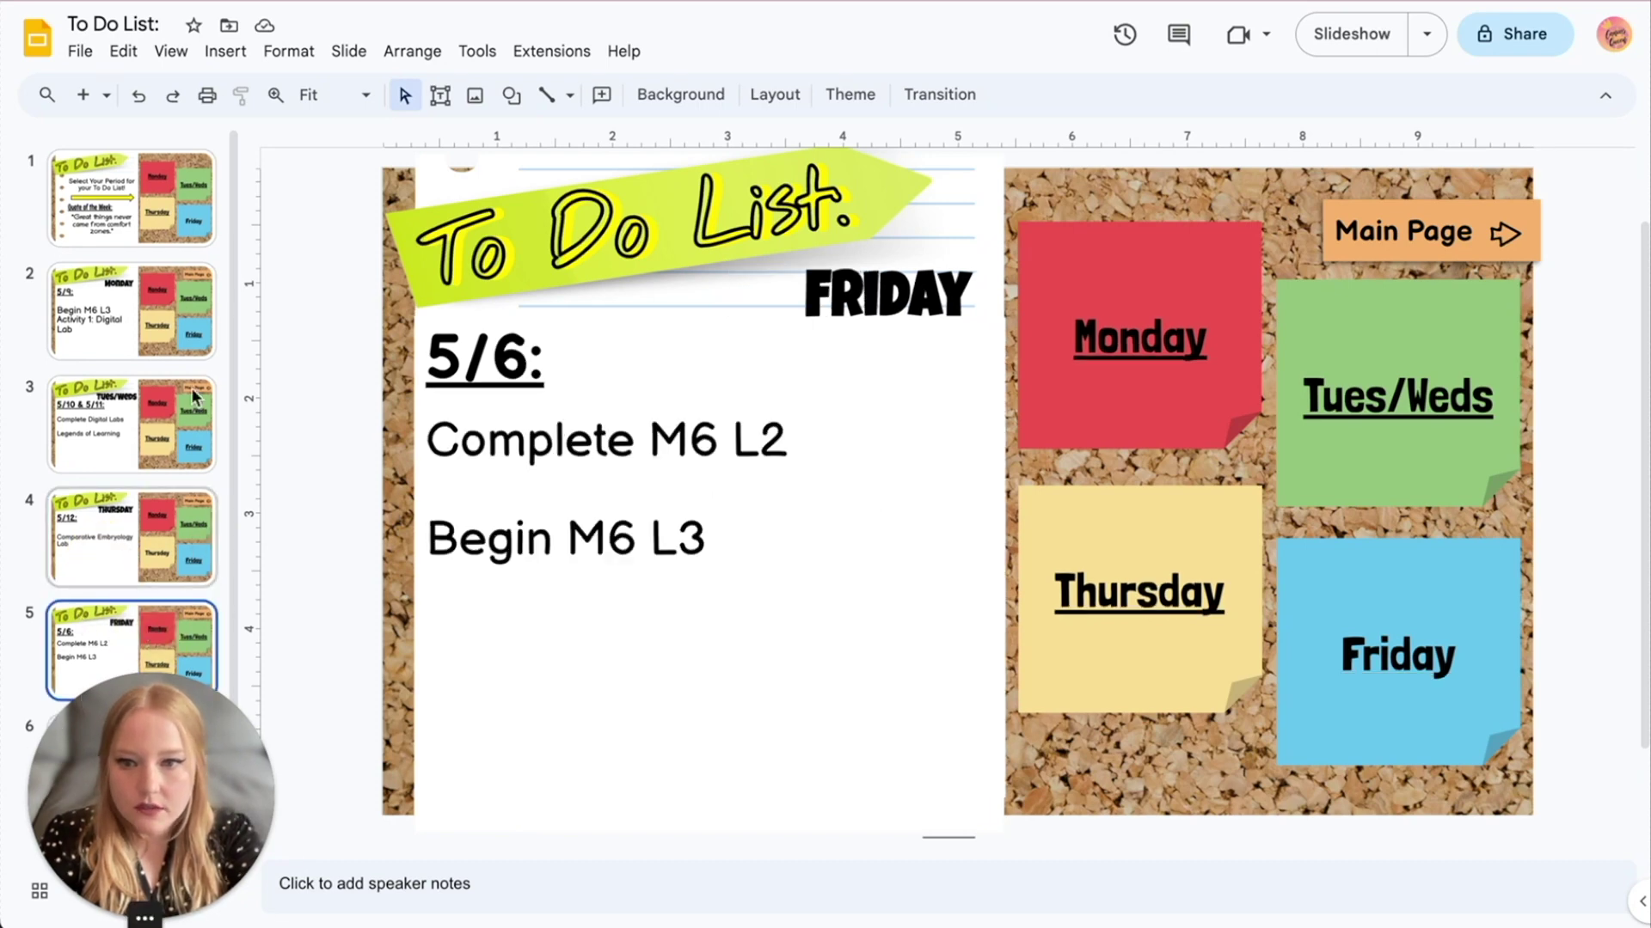
click(176, 230)
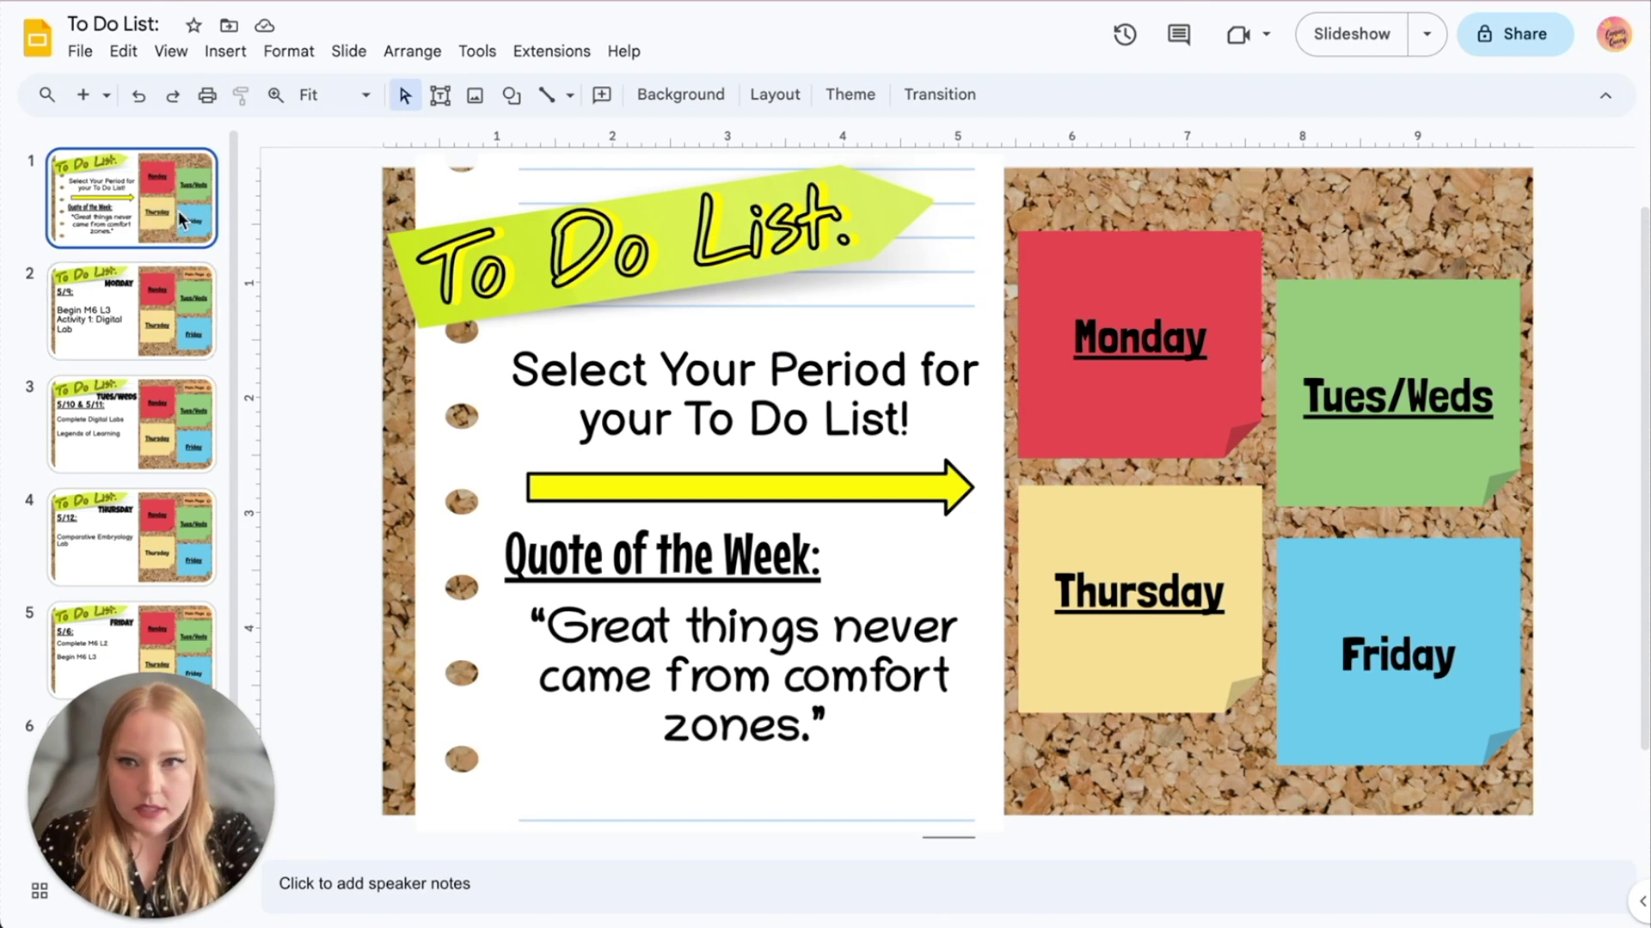
click(1139, 337)
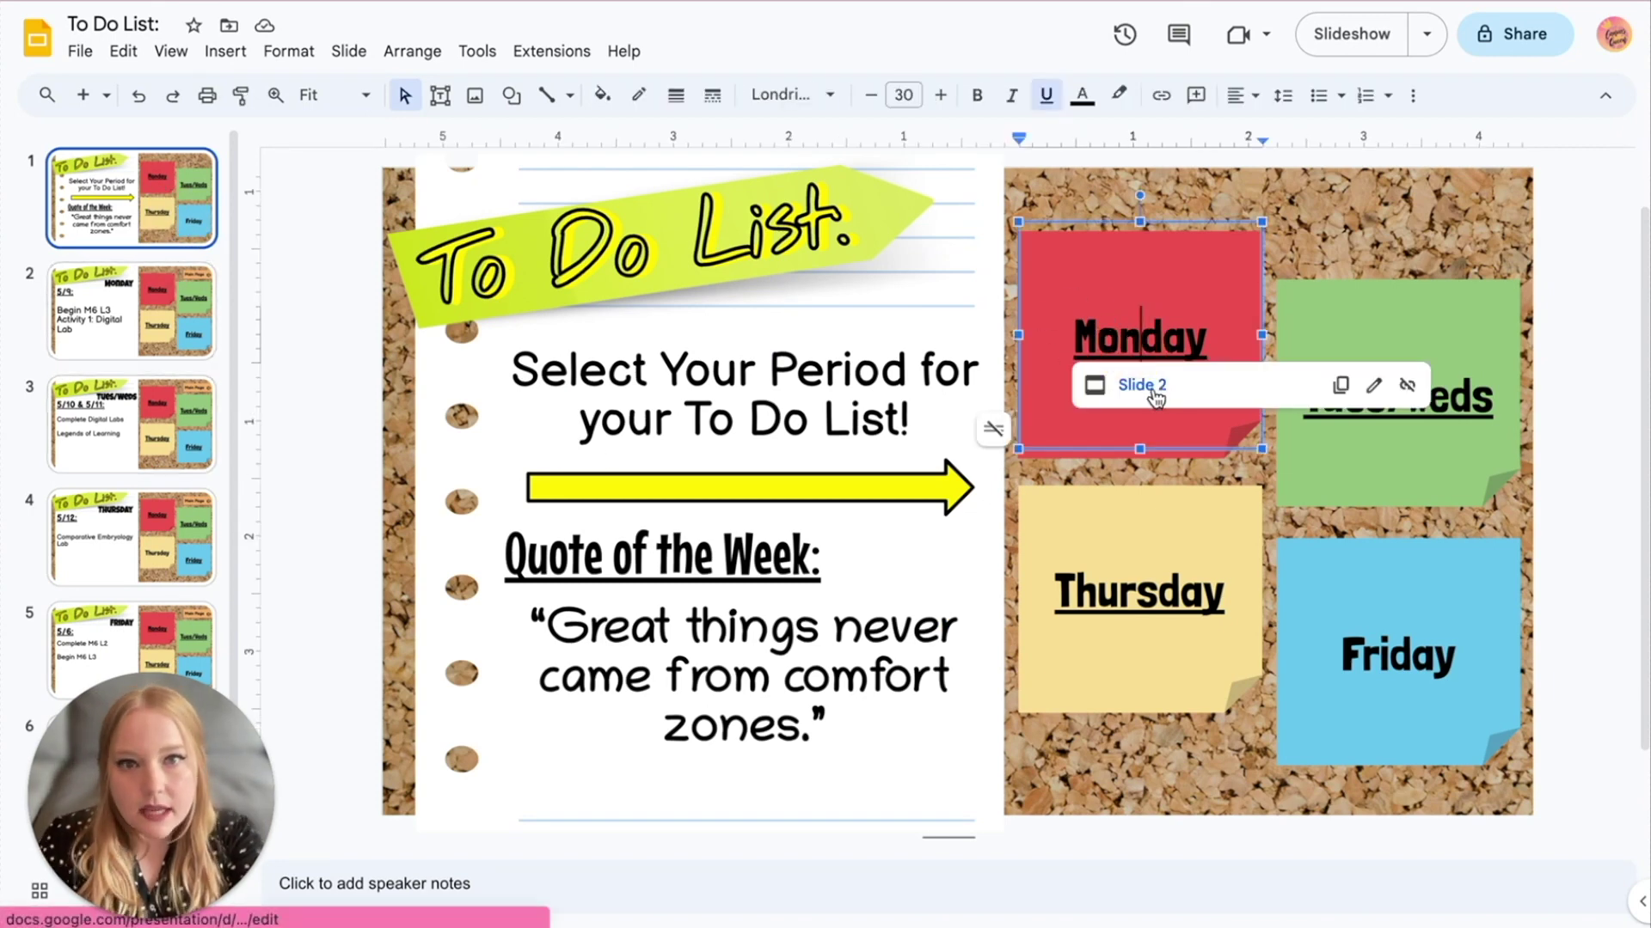